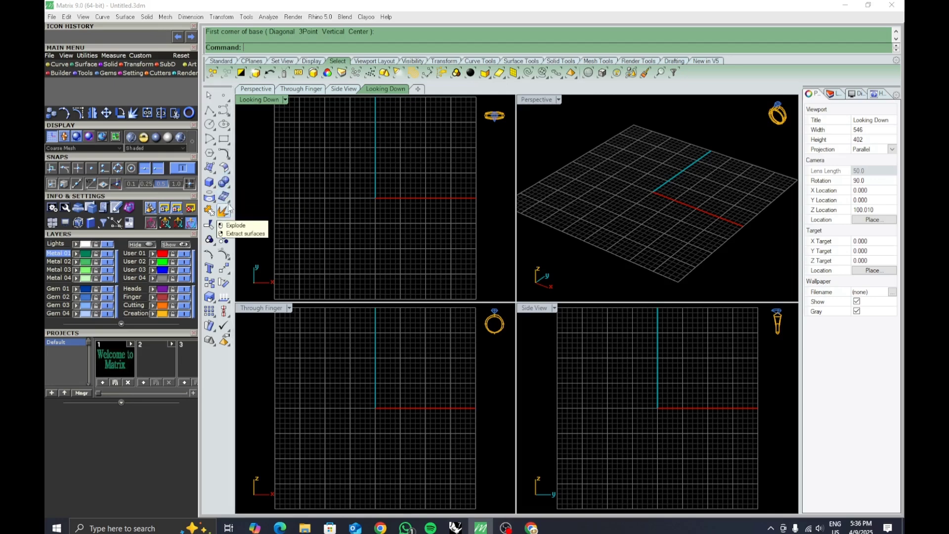
Step: Draw a solid box around the origin, with its base in the Looking Down view and its height extending below the construction plane
click(224, 183)
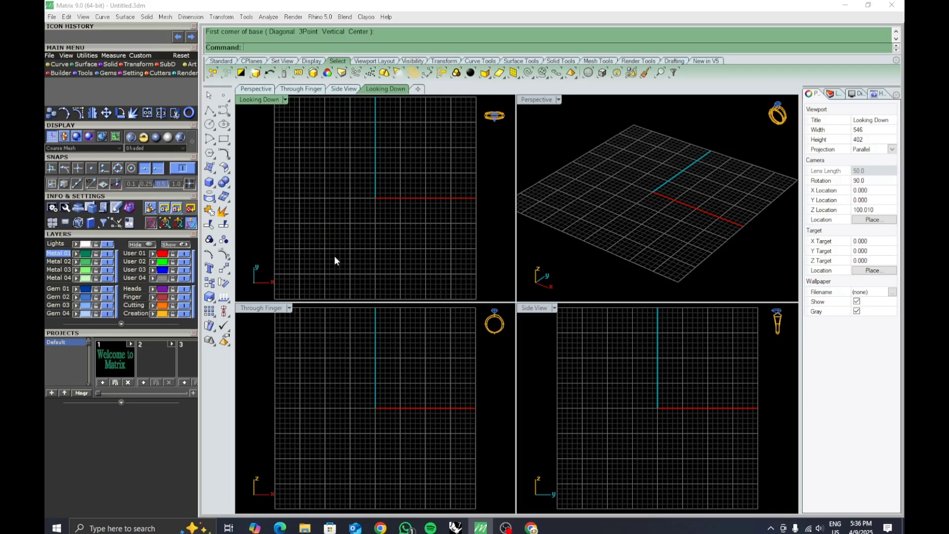
click(224, 182)
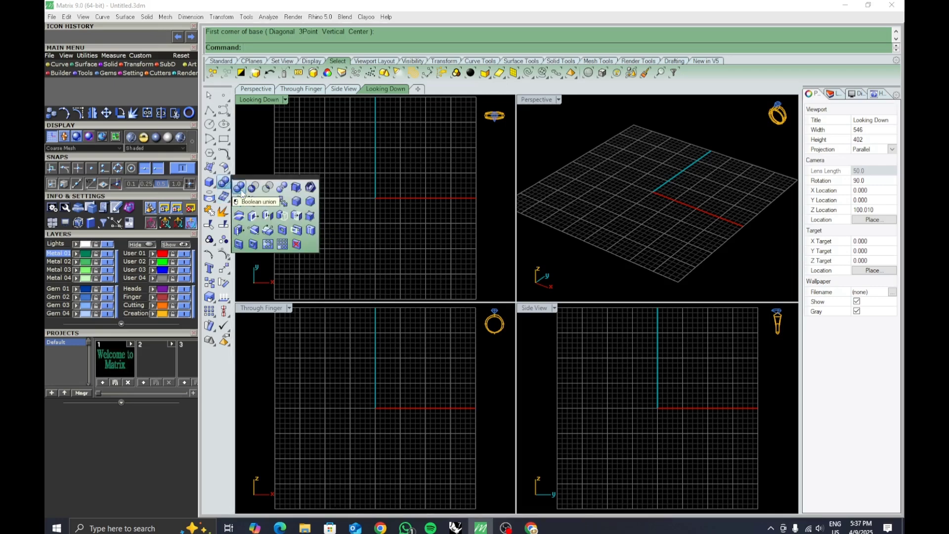
click(210, 182)
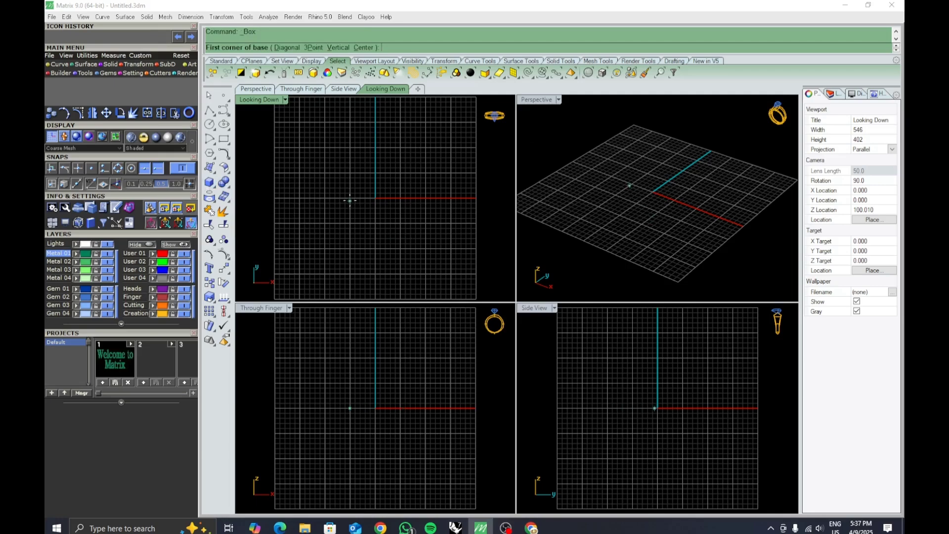
click(337, 187)
click(404, 234)
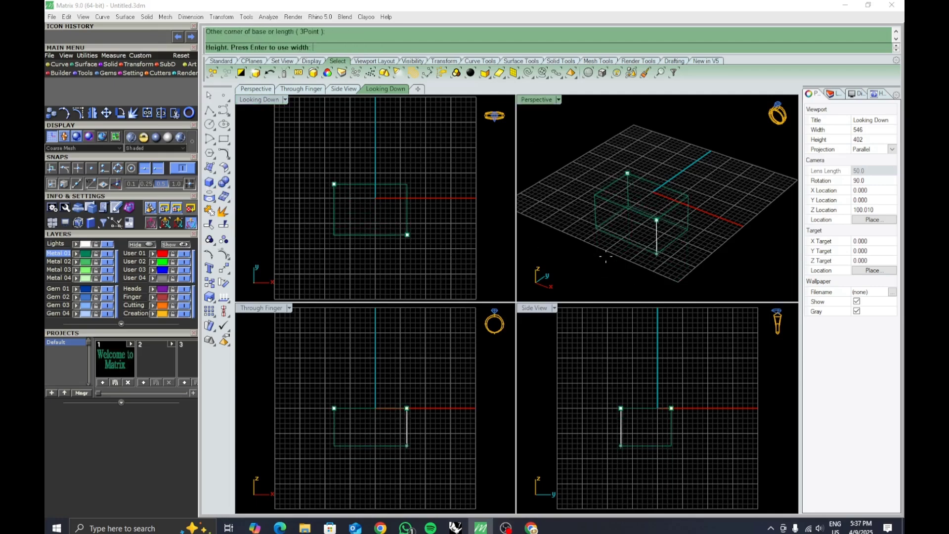
Step: Set the Looking Down, Through Finger and Side View viewports to Shaded display
click(284, 100)
click(316, 32)
click(491, 353)
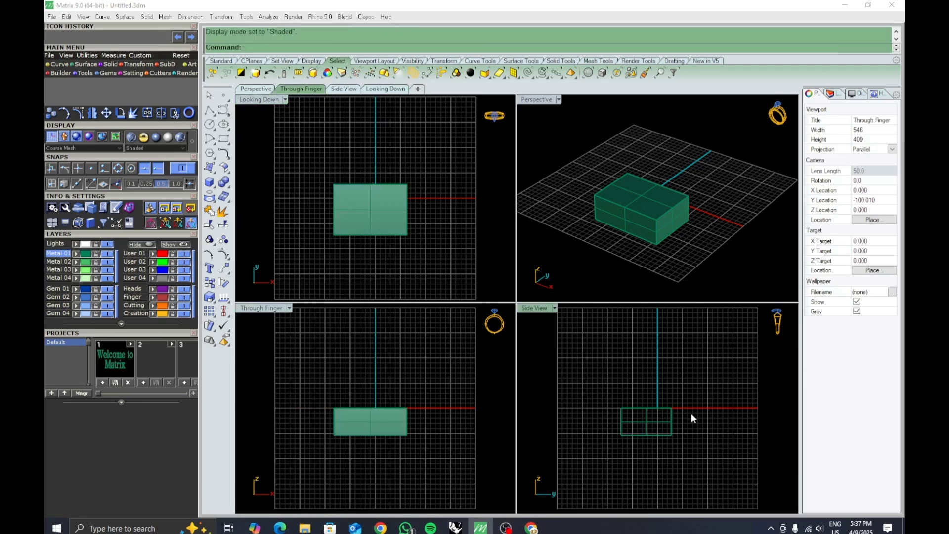
click(691, 414)
Step: Duplicate the box and move the copy diagonally in the Looking Down view so the two boxes overlap at one corner
click(390, 236)
right_drag(407, 258, 349, 239)
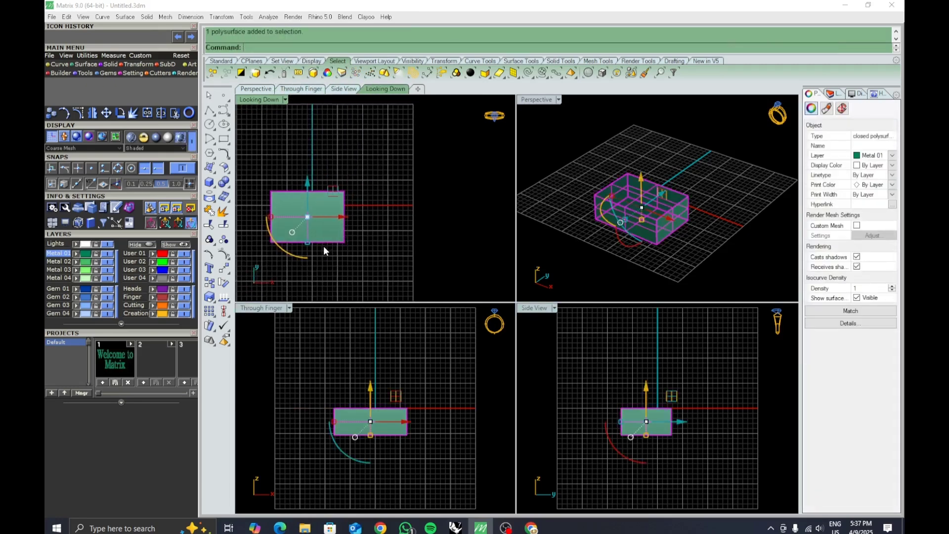
key(ctrl+c)
key(ctrl+v)
drag(333, 190, 393, 159)
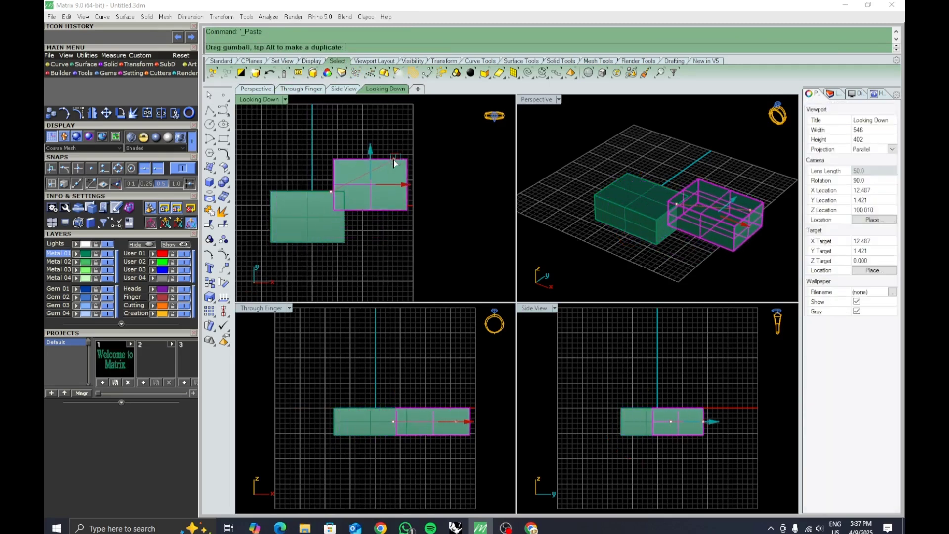
drag(394, 159, 393, 159)
right_drag(398, 175, 405, 207)
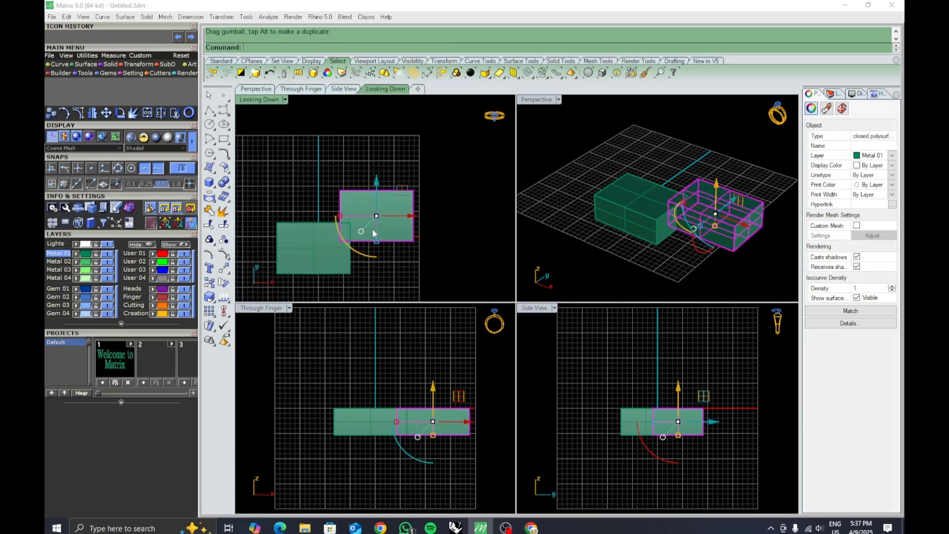
click(301, 217)
right_drag(365, 240, 365, 224)
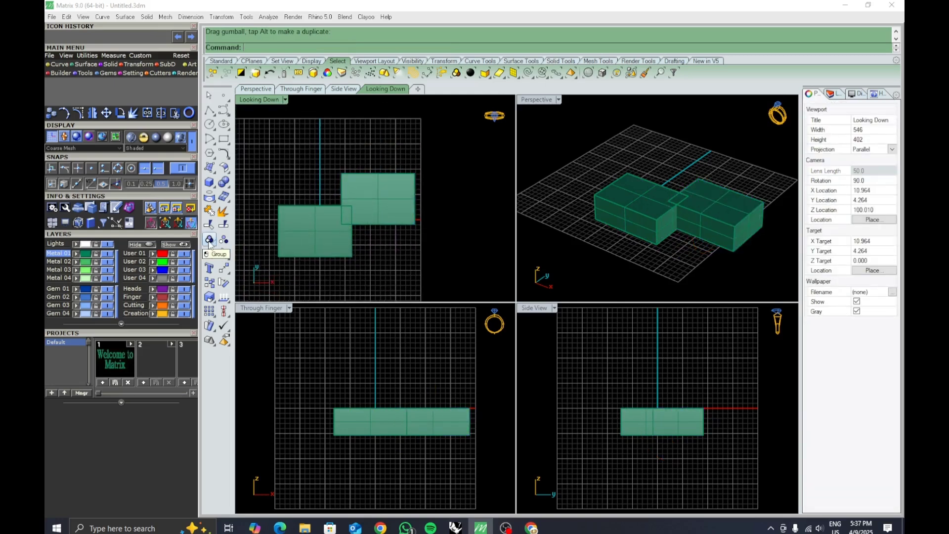
Step: Group the two overlapping boxes and check that they select together
click(305, 247)
shift+click(367, 213)
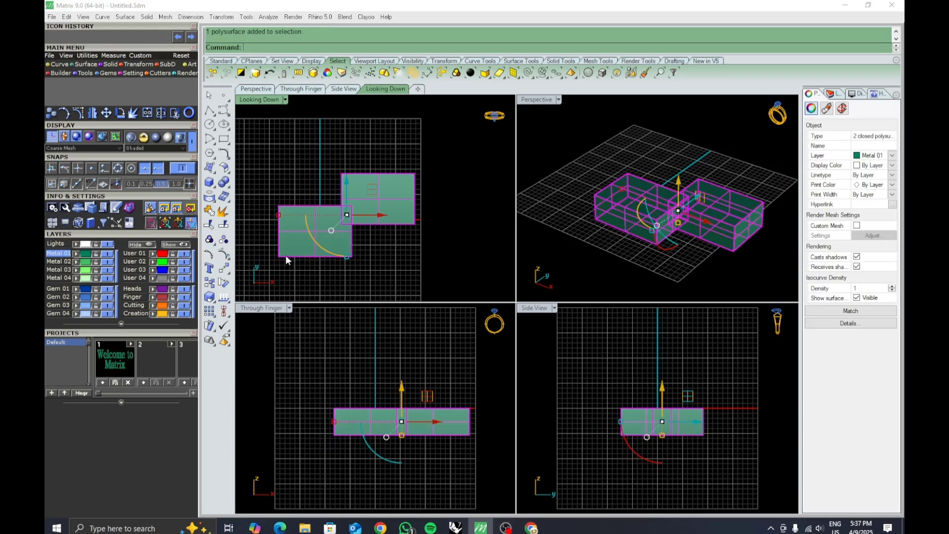
click(211, 240)
click(374, 244)
click(336, 237)
click(379, 257)
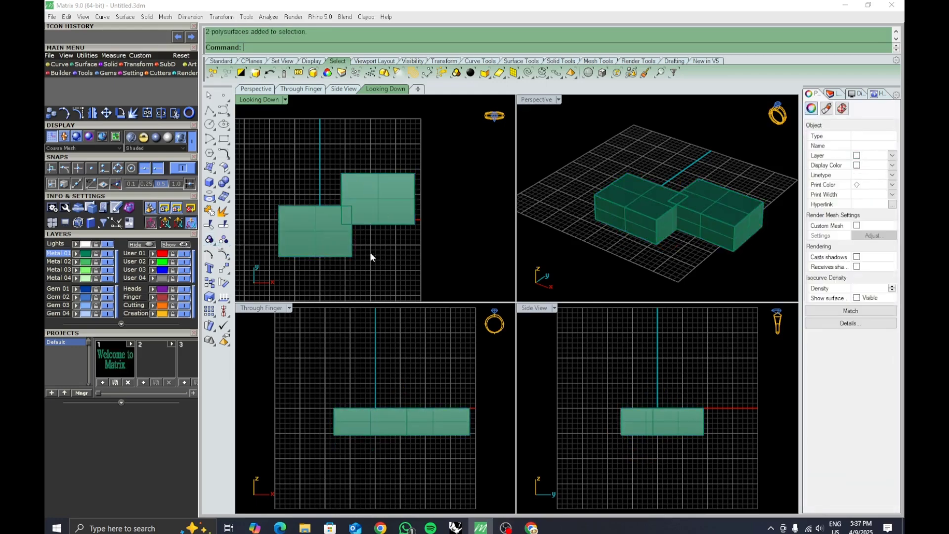
Step: Ungroup the two boxes and select each one separately to check them
click(334, 244)
click(224, 240)
click(404, 283)
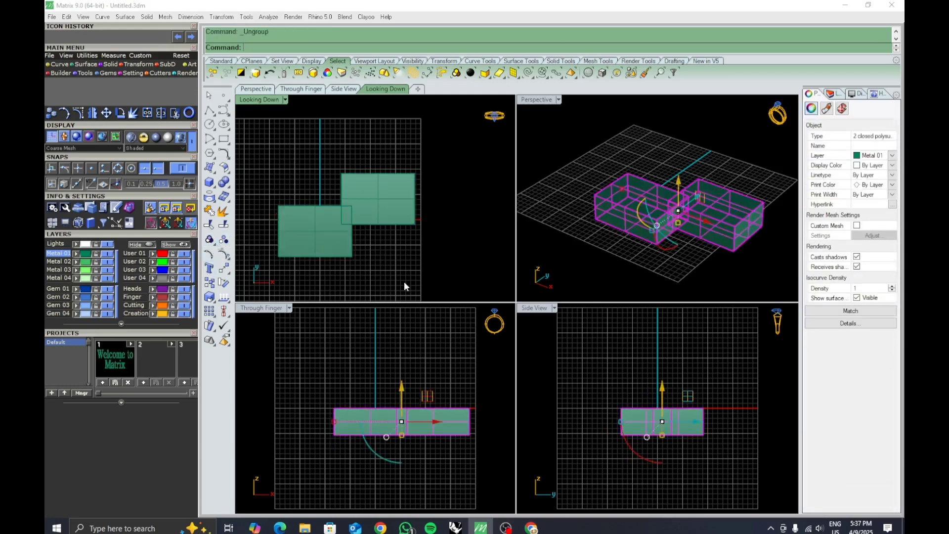
click(339, 240)
click(377, 217)
click(375, 244)
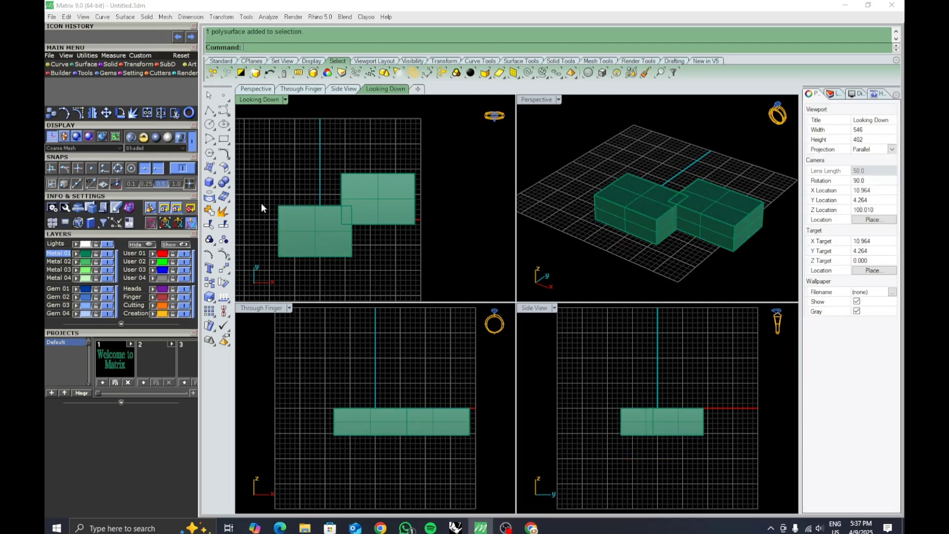
click(224, 183)
click(239, 192)
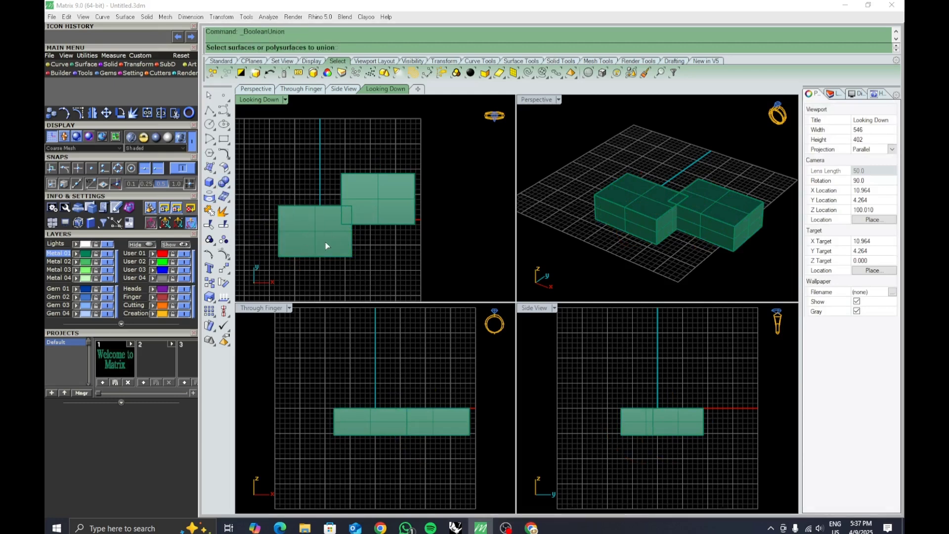
mouse_move(360, 257)
right_down()
mouse_move(350, 244)
mouse_move(347, 255)
right_up()
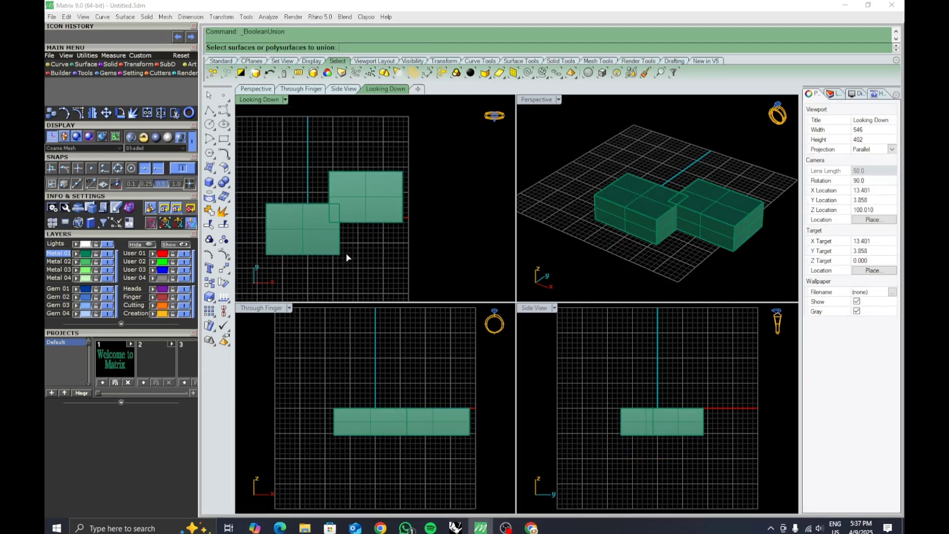
mouse_move(348, 257)
right_down()
mouse_move(335, 248)
mouse_move(356, 267)
mouse_move(349, 257)
right_up()
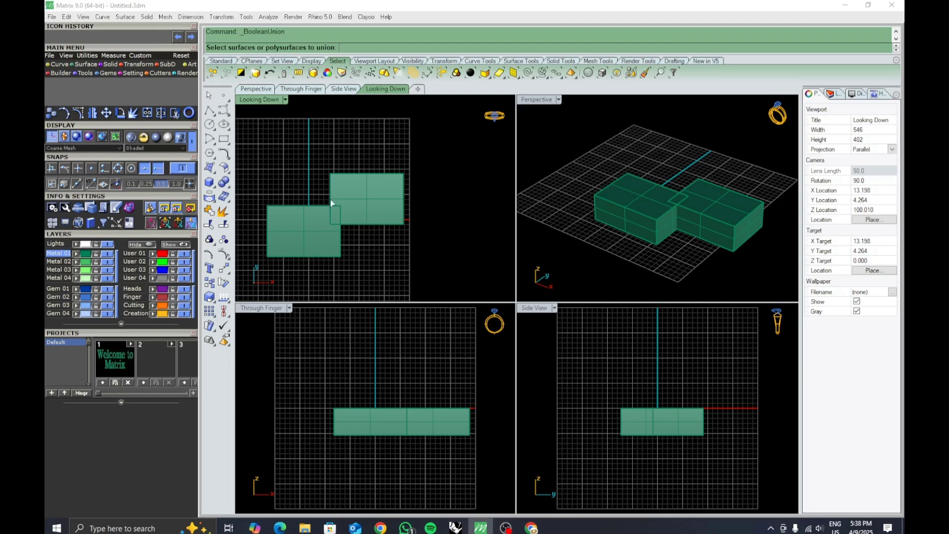
key(Escape)
Step: Reposition the second box so that only a small corner of it overlaps the first box
click(384, 185)
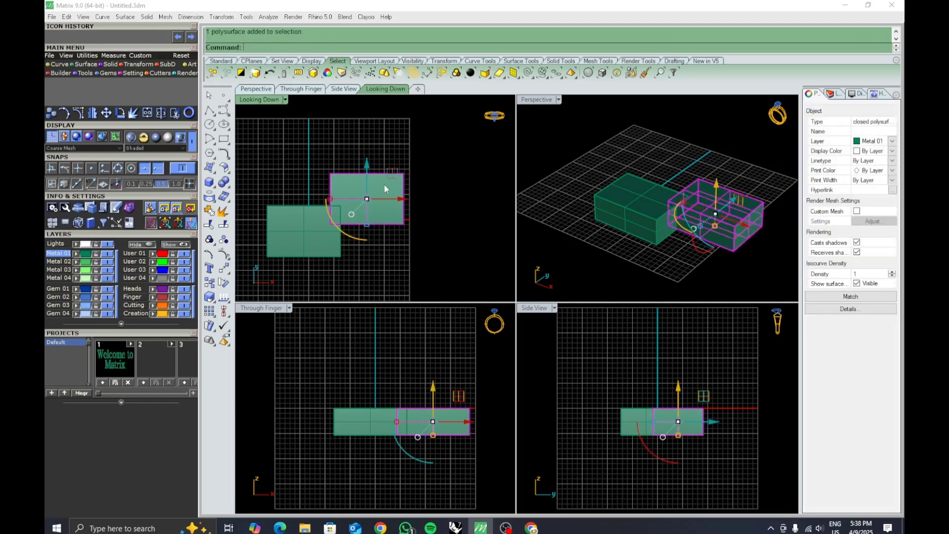
drag(385, 185, 400, 161)
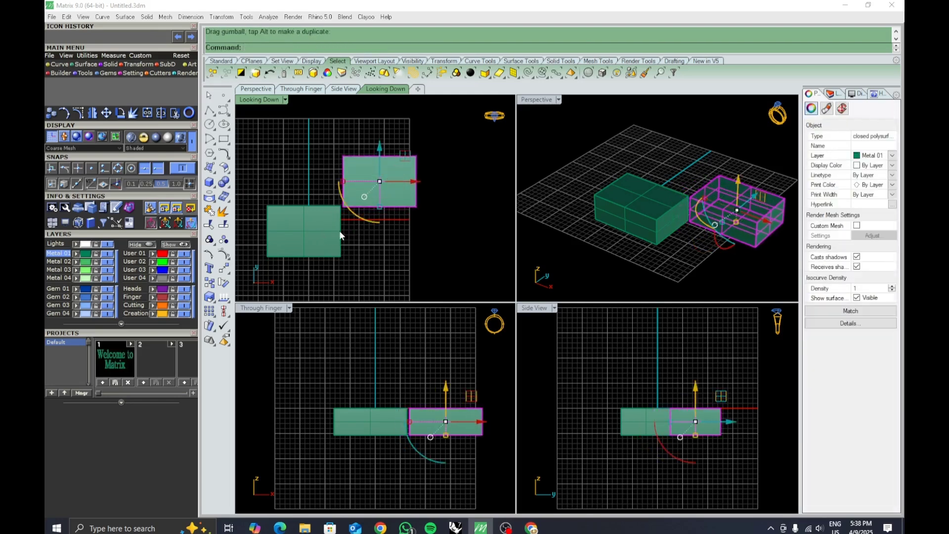
click(360, 263)
click(399, 175)
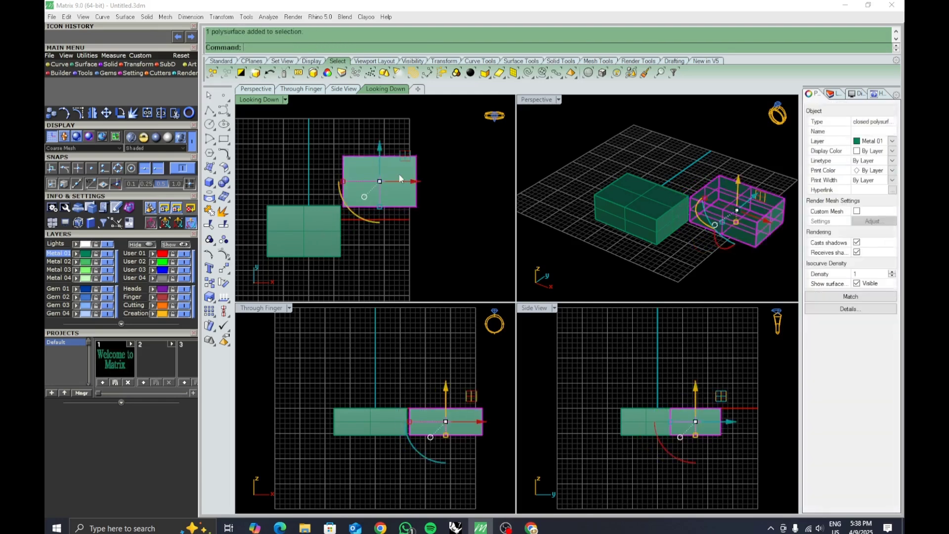
drag(403, 154, 391, 163)
click(398, 263)
right_drag(354, 250, 362, 257)
Step: Combine the two overlapping boxes into one solid with Boolean Union
click(229, 193)
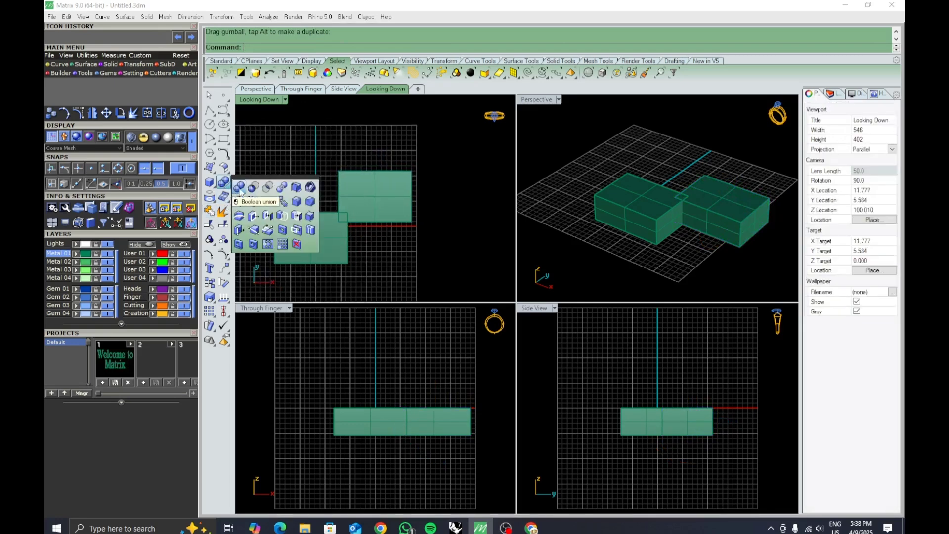
click(241, 192)
click(326, 249)
click(365, 210)
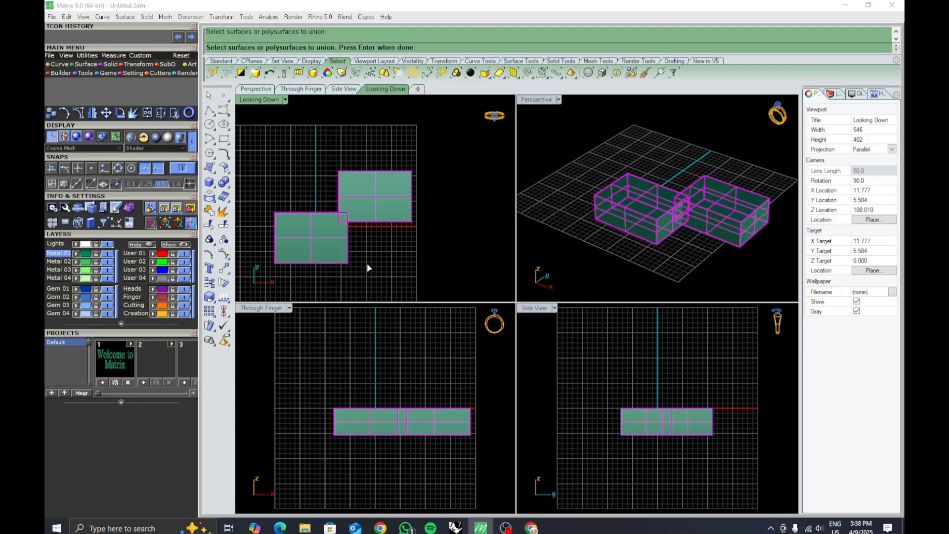
key(Return)
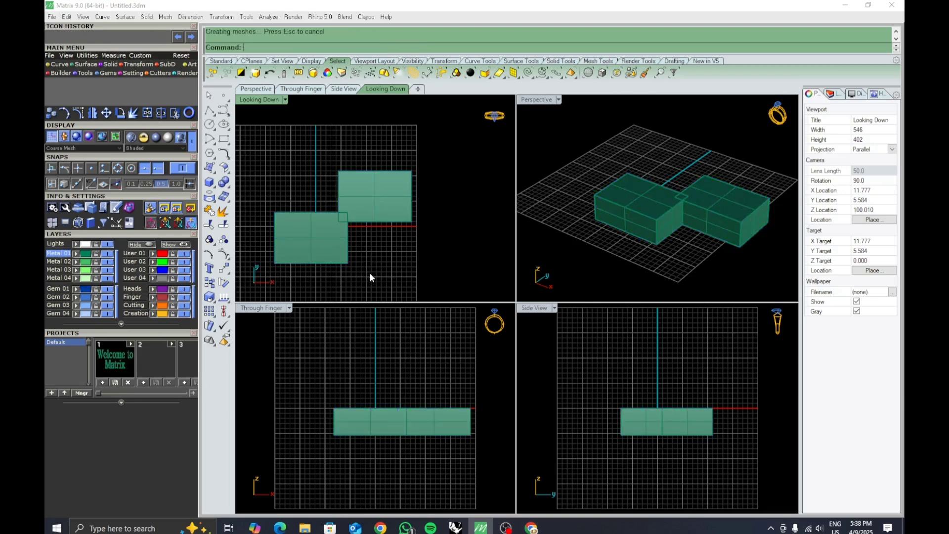
Step: Turn off the surface isocurves of the united solid in its object properties
click(347, 247)
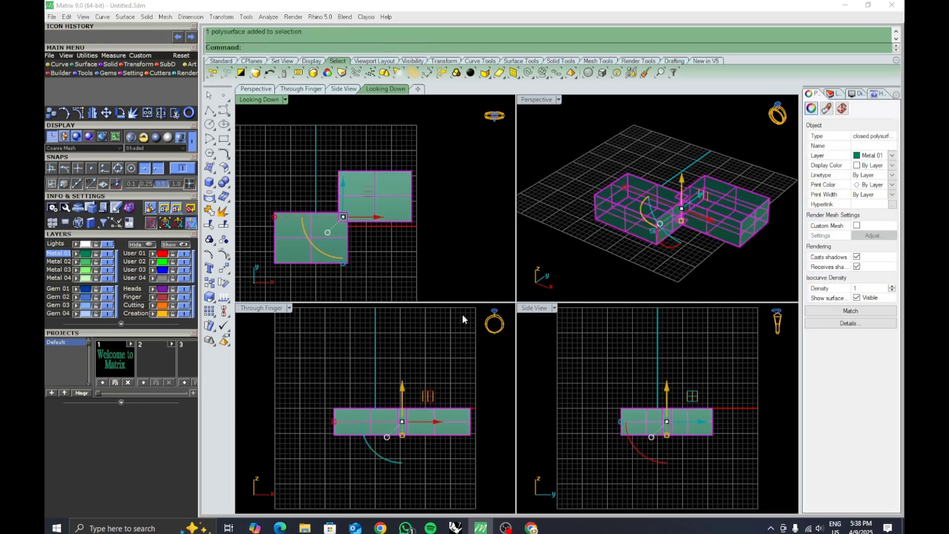
click(858, 298)
click(640, 254)
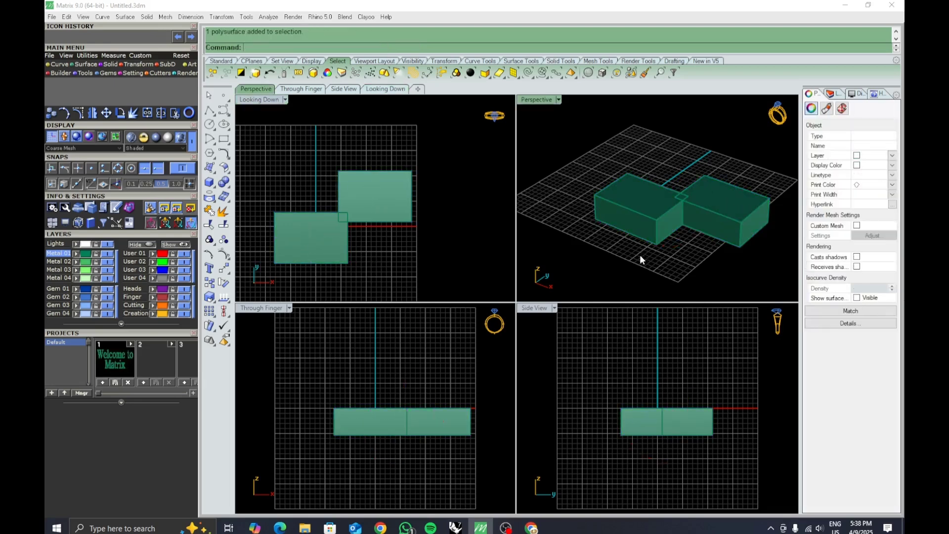
Step: Maximize the Perspective viewport and inspect the united solid by selecting it
click(337, 234)
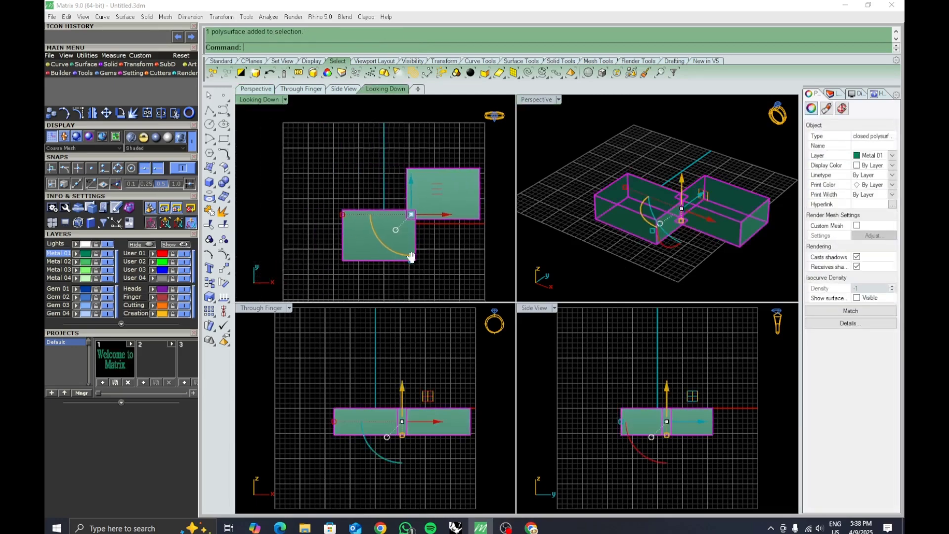
right_drag(352, 258, 449, 285)
double_click(534, 101)
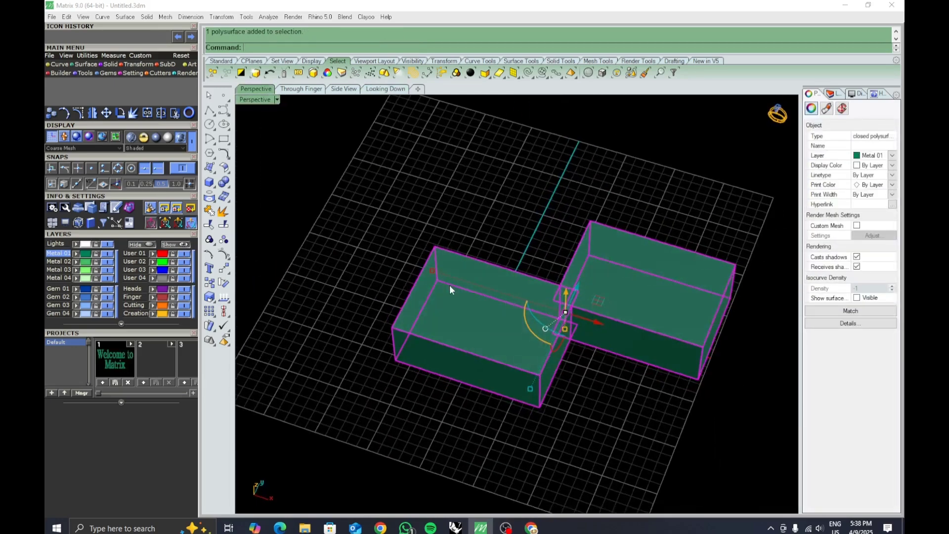
click(580, 381)
right_drag(492, 349, 446, 344)
click(447, 343)
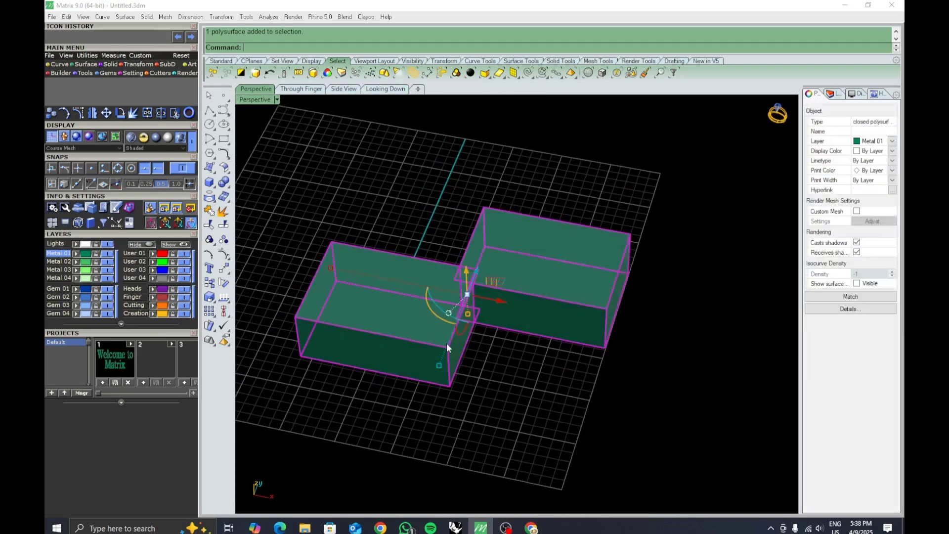
click(476, 375)
Step: Try to ungroup the united solid and shift it slightly in the Perspective view
click(505, 318)
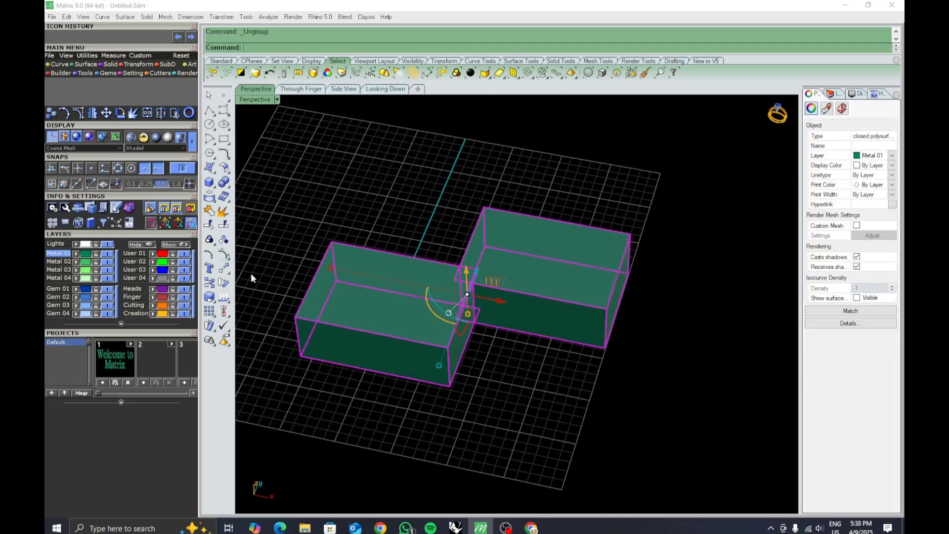
click(476, 372)
drag(358, 303, 528, 348)
right_drag(534, 341, 497, 401)
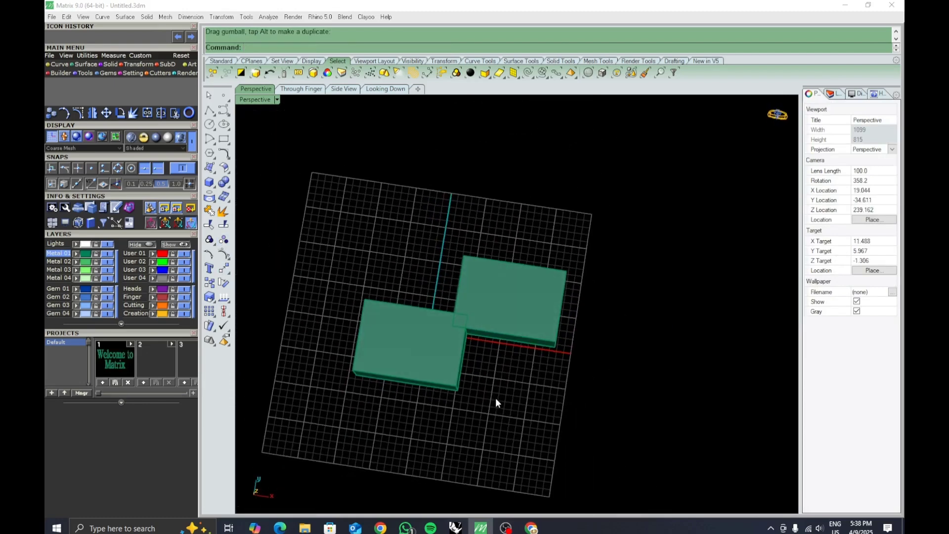
Step: Examine the united solid from several angles, selecting it to check that both boxes form one object
click(425, 351)
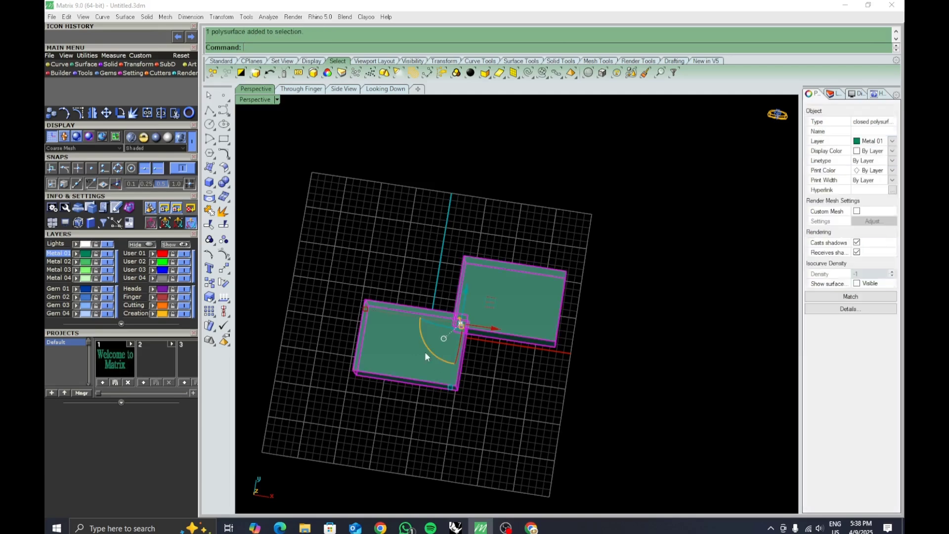
click(467, 410)
right_drag(467, 410, 426, 401)
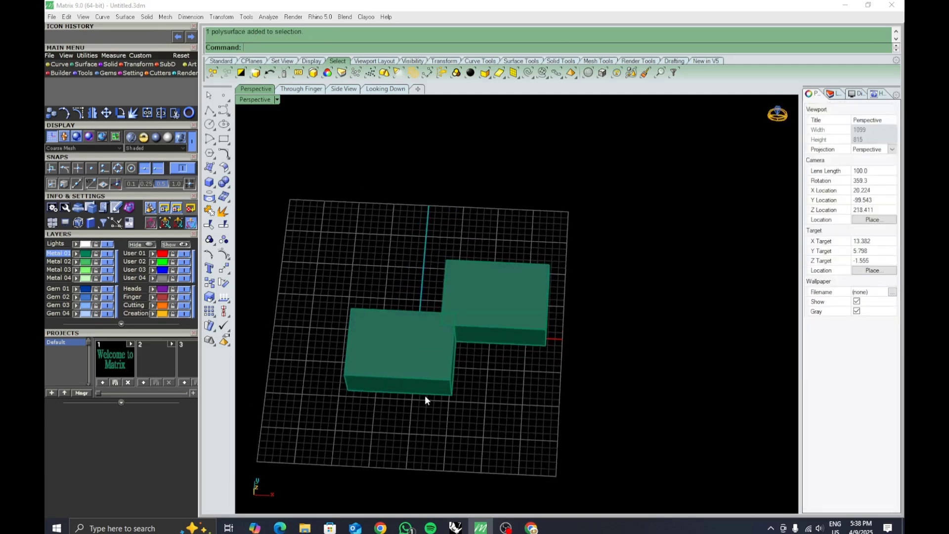
click(425, 393)
click(447, 432)
right_drag(448, 432, 439, 422)
click(416, 379)
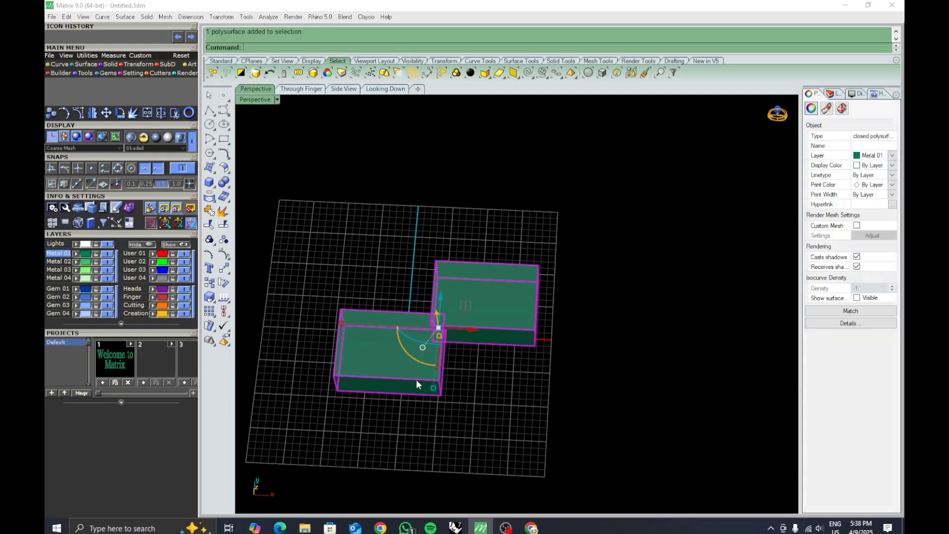
click(452, 417)
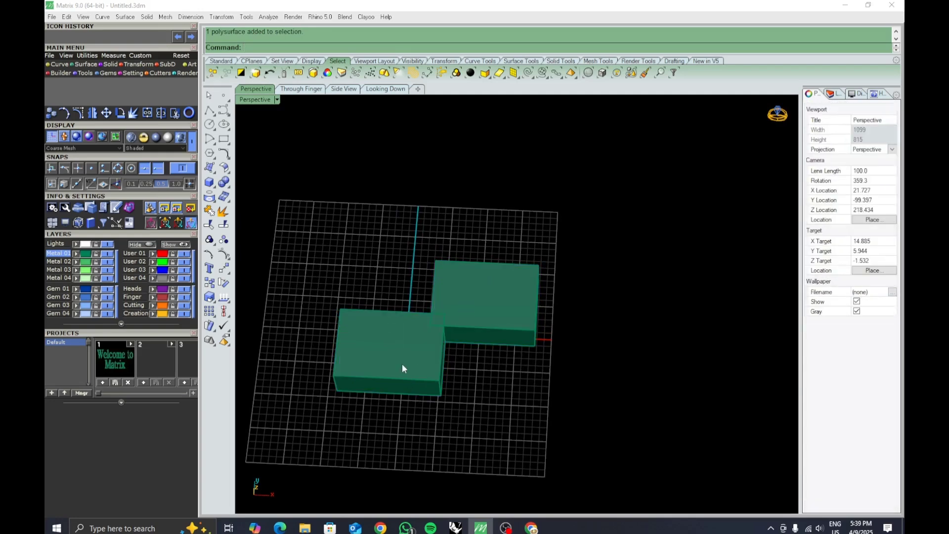
right_drag(467, 437, 458, 409)
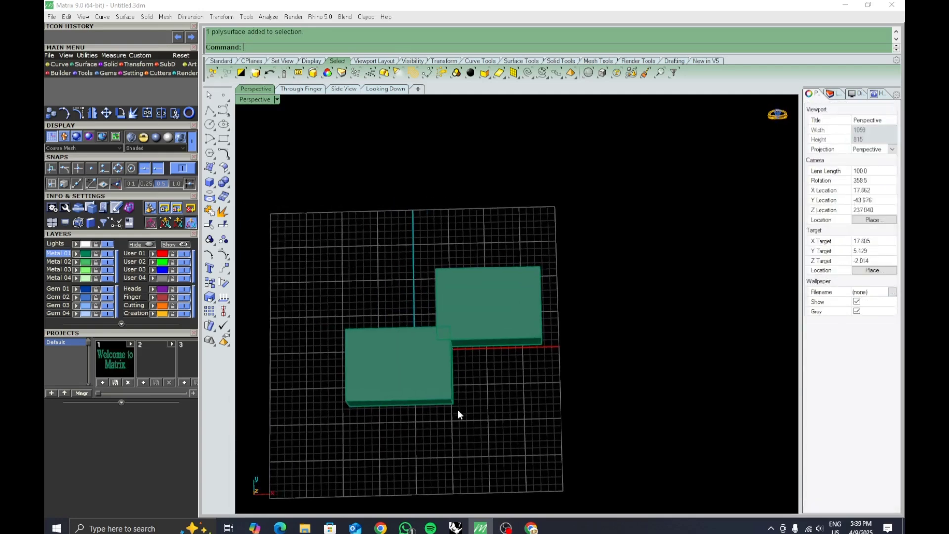
click(372, 366)
click(461, 440)
Step: Undo the solid's move and the change that turned off its isocurves
key(ctrl+z)
key(ctrl+z)
key(ctrl+z)
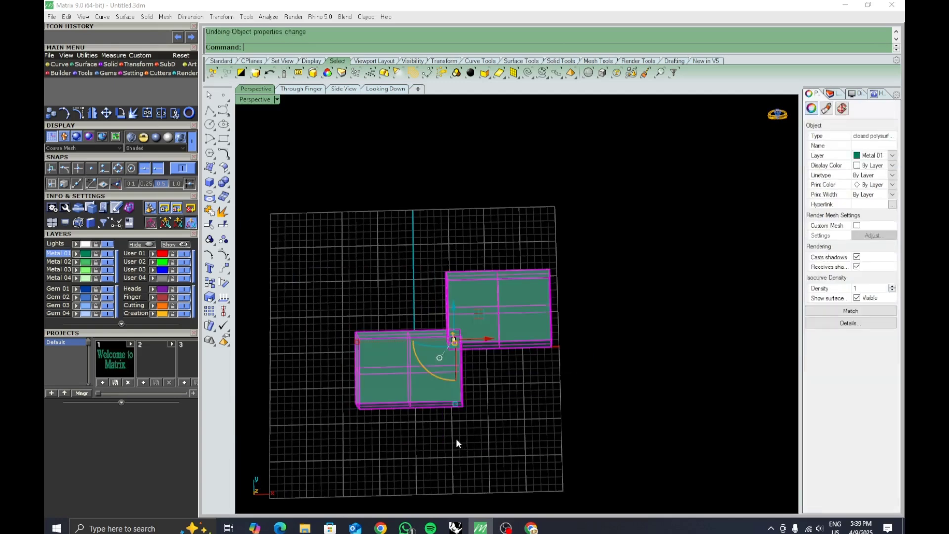
Step: Examine the two overlapping boxes from several angles, selecting each in turn to check that they are separate solids
click(506, 447)
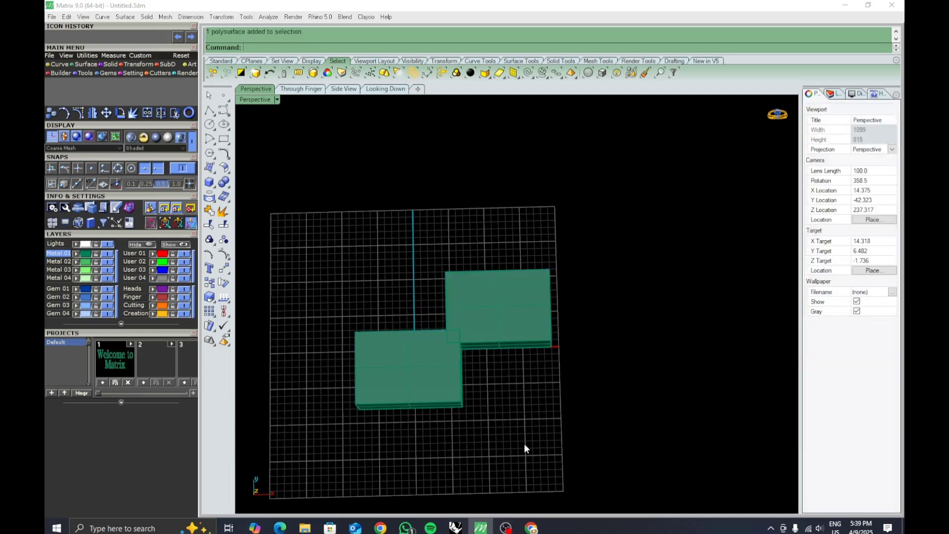
click(440, 379)
click(484, 376)
right_drag(484, 381, 451, 349)
click(450, 349)
click(483, 408)
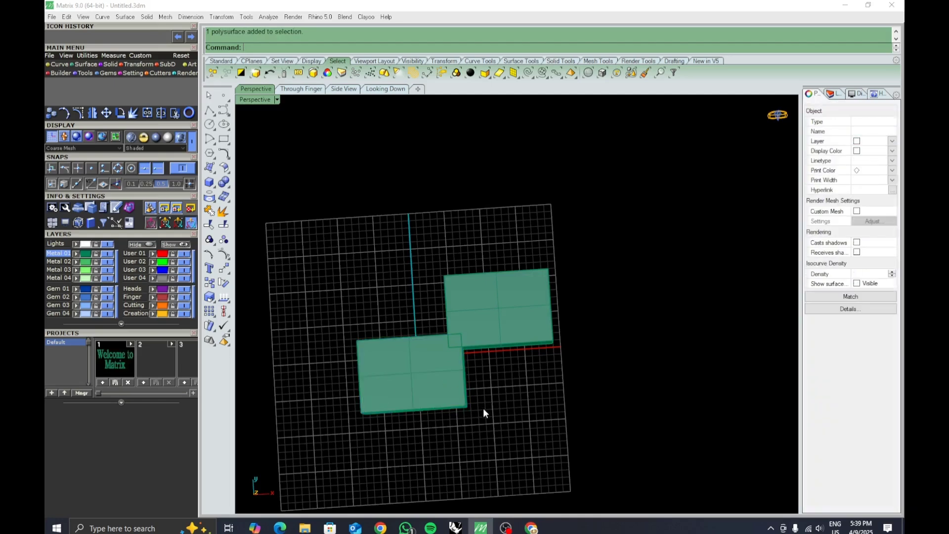
right_drag(483, 409, 466, 411)
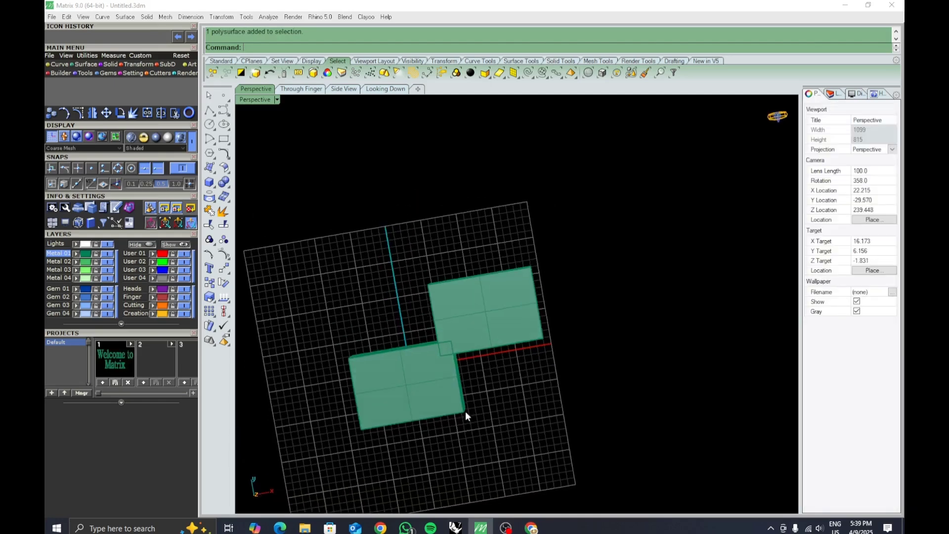
click(223, 182)
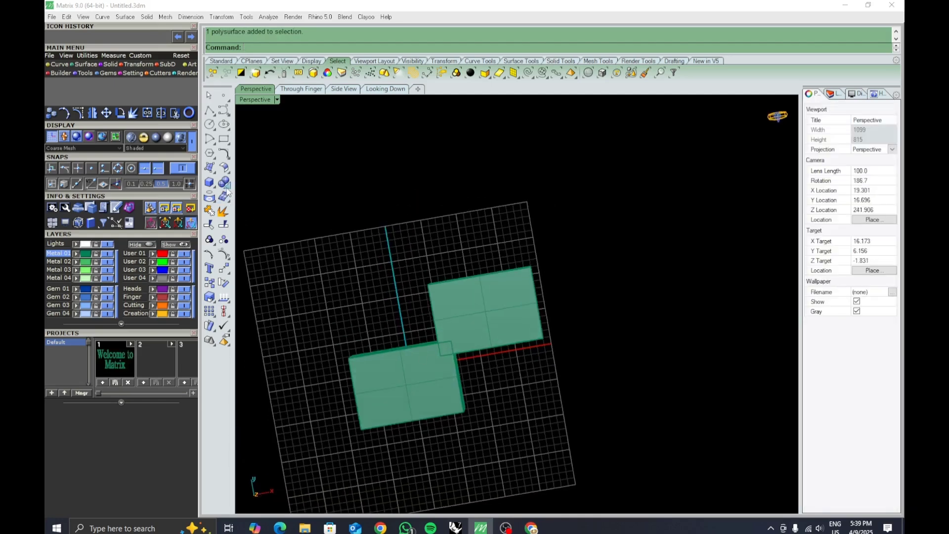
click(425, 359)
click(497, 402)
shift+right_drag(497, 402, 498, 371)
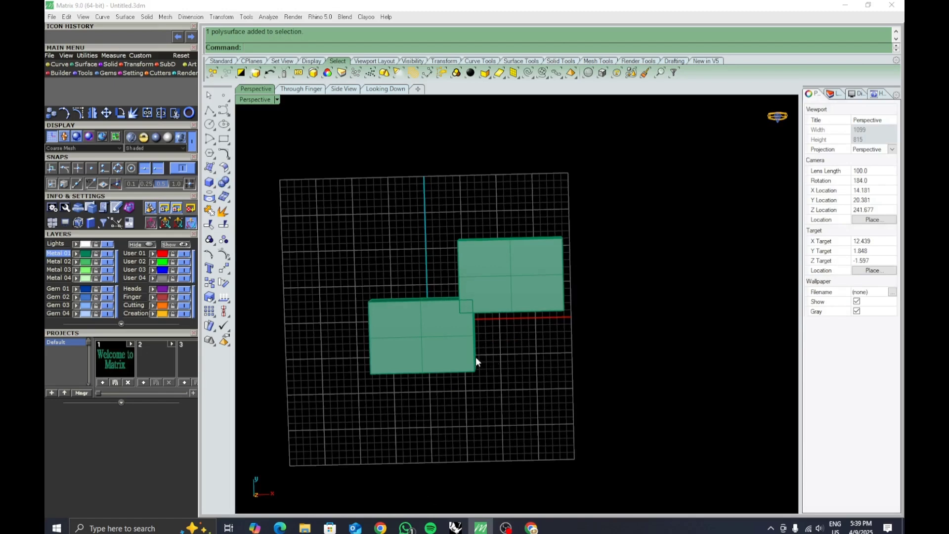
Step: Move the rear box so it overlaps the middle of the front box's back edge, and make it narrower
click(502, 307)
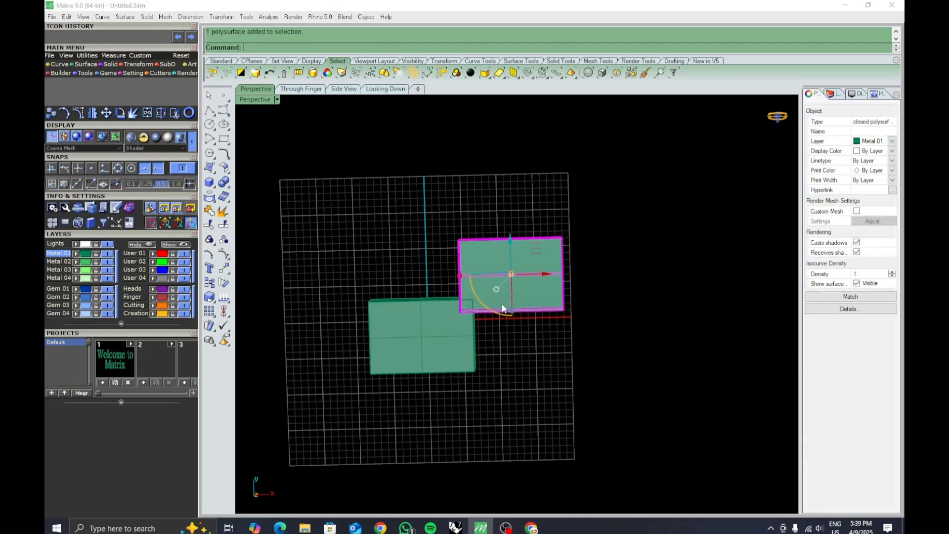
drag(535, 250, 414, 287)
drag(452, 262, 444, 272)
click(485, 327)
shift+right_drag(472, 338, 549, 284)
click(549, 284)
shift+right_drag(587, 324, 450, 381)
click(522, 362)
shift+right_drag(474, 381, 449, 377)
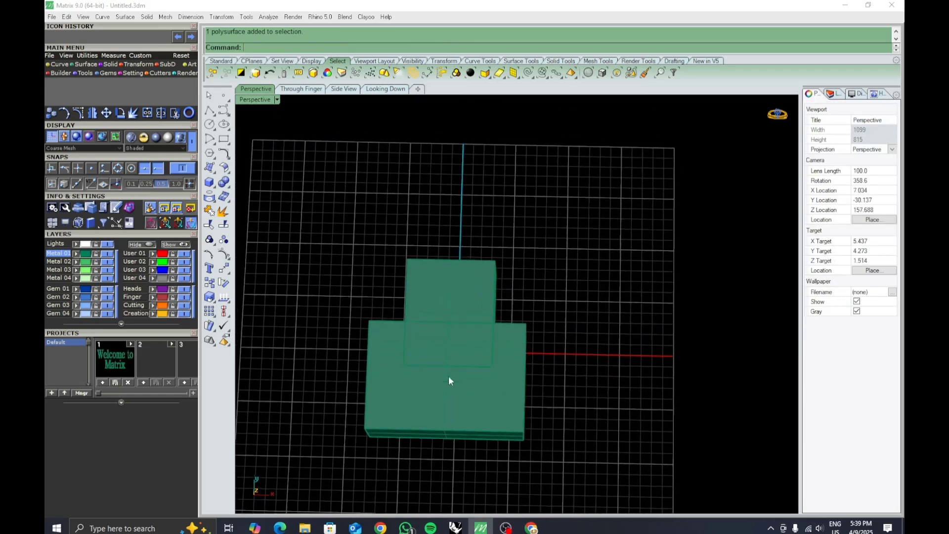
Step: Assign the narrower rear box to the blue User 03 layer and check its overlap with the green box
click(455, 343)
click(157, 275)
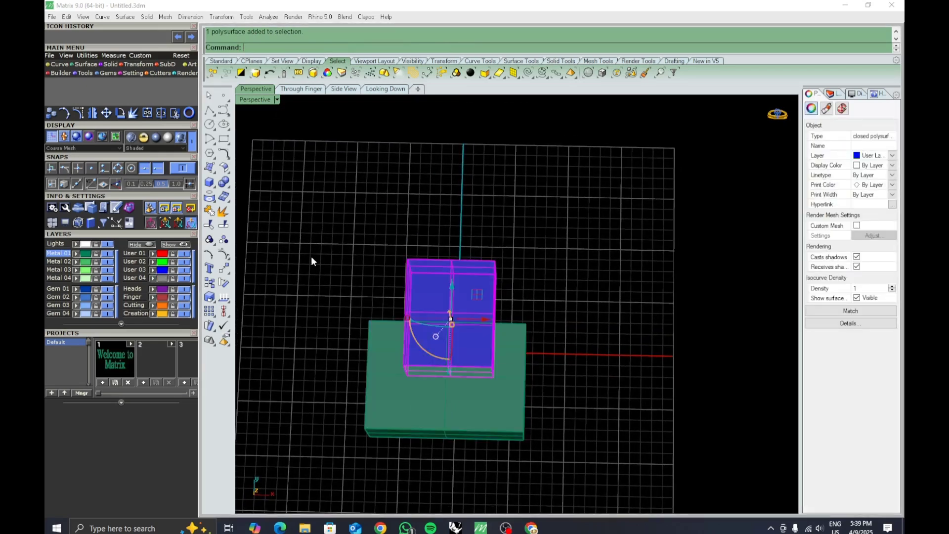
click(311, 256)
right_drag(310, 256, 376, 356)
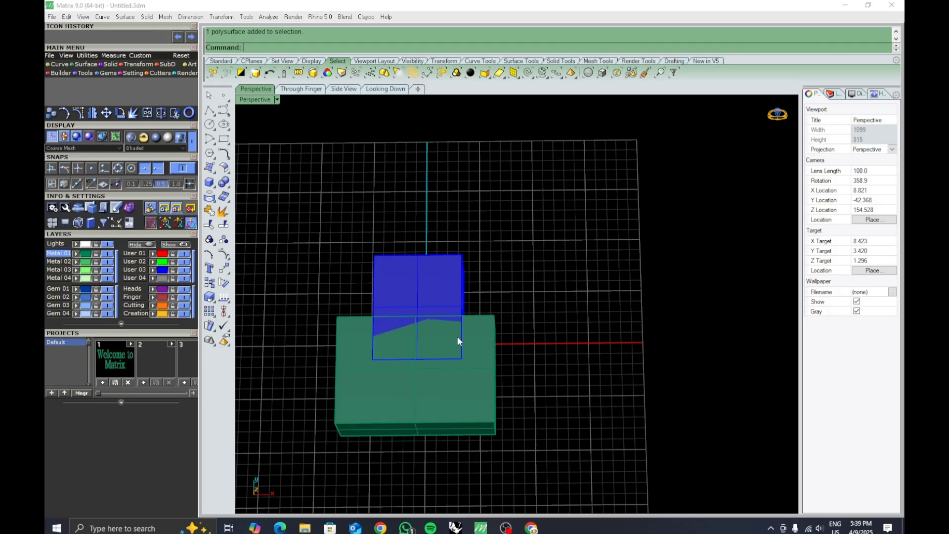
right_drag(458, 336, 453, 345)
click(431, 306)
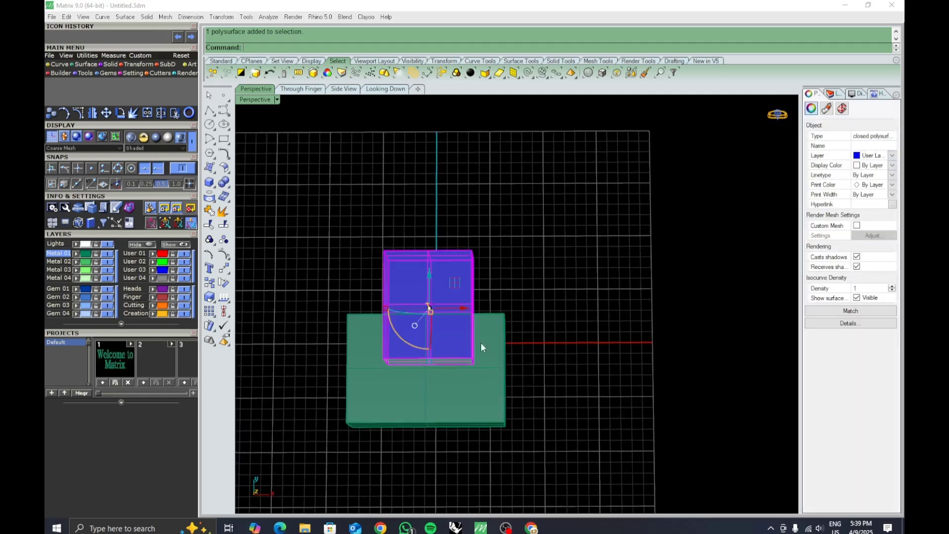
key(Escape)
Step: Stretch the blue box vertically so it extends past the top and bottom faces of the green box
right_drag(447, 366, 357, 325)
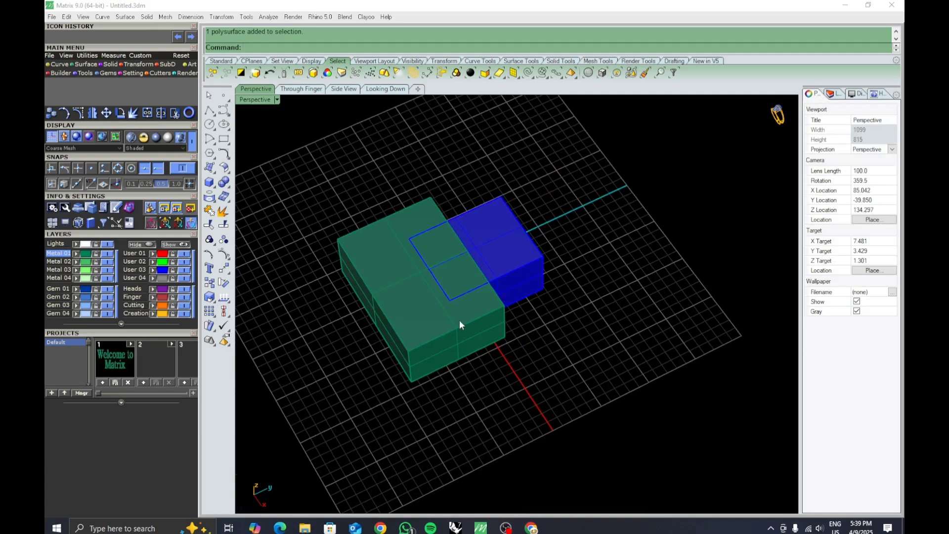
right_drag(459, 320, 439, 278)
scroll(460, 311, up, 6)
click(484, 331)
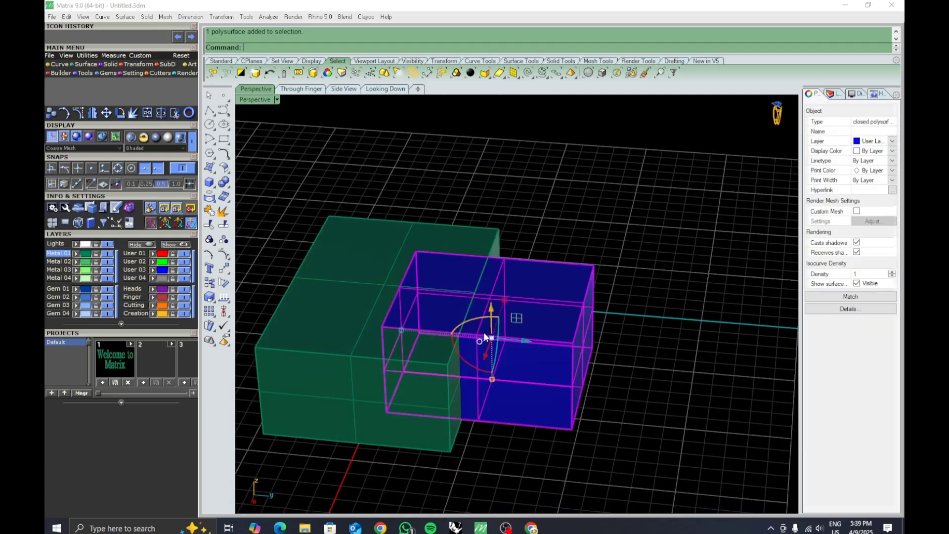
shift+right_drag(498, 351, 492, 321)
drag(483, 349, 485, 362)
click(504, 433)
right_drag(504, 434, 475, 356)
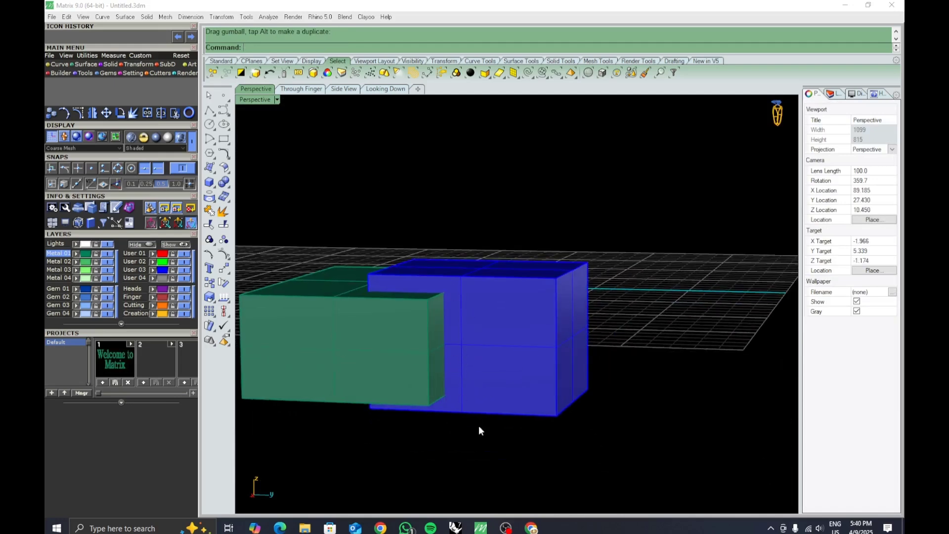
right_drag(479, 431, 277, 296)
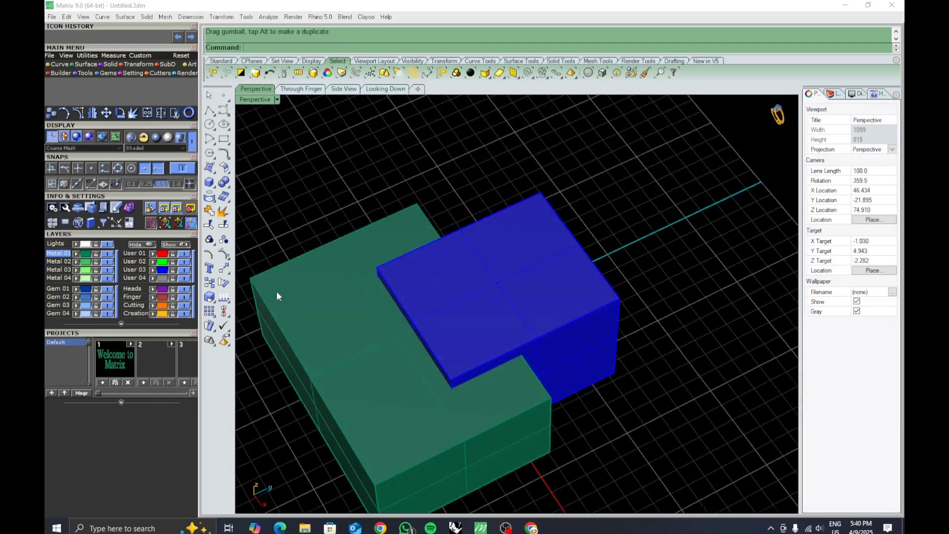
Step: Subtract the blue box from the green box with Boolean Difference, using DeleteInput=Yes
click(223, 182)
click(254, 187)
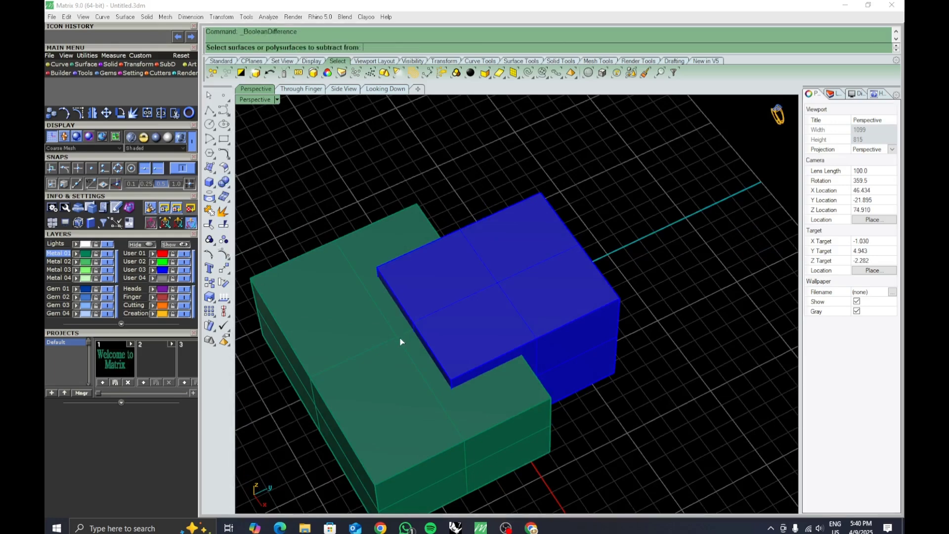
right_drag(400, 342, 413, 328)
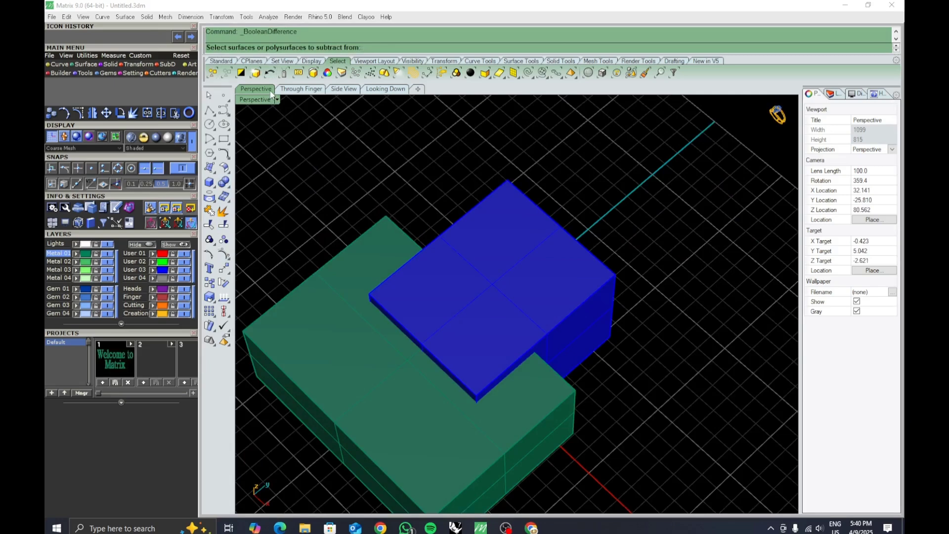
scroll(444, 273, down, 3)
shift+right_drag(436, 313, 470, 335)
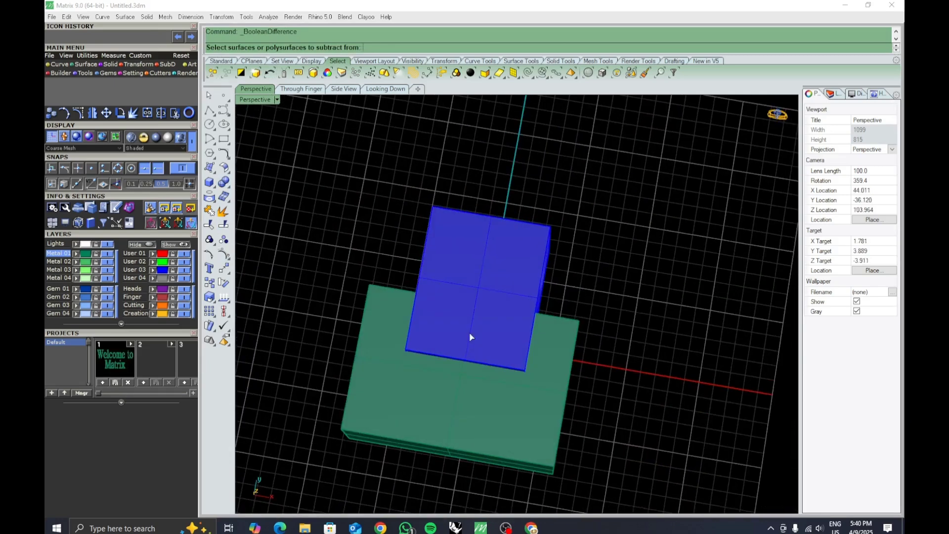
click(474, 414)
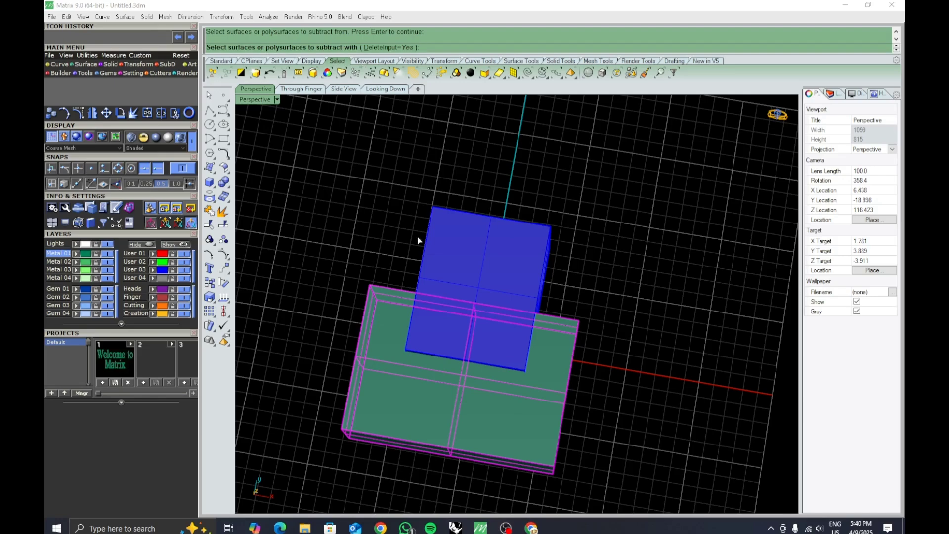
right_drag(447, 277, 543, 326)
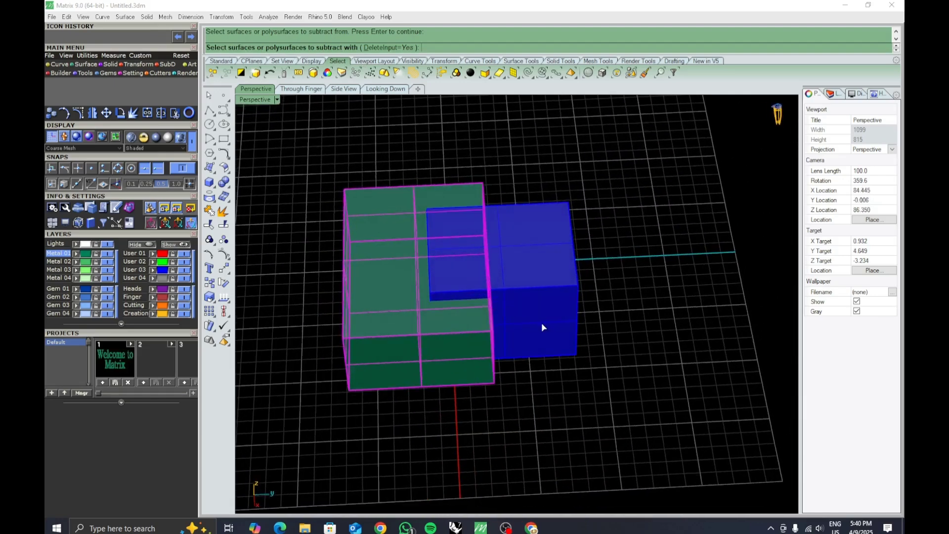
click(544, 326)
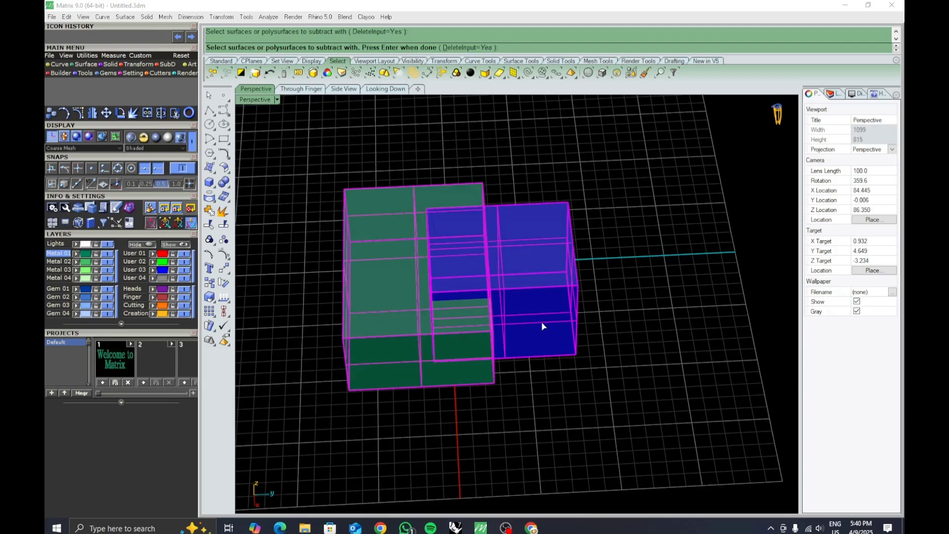
key(Return)
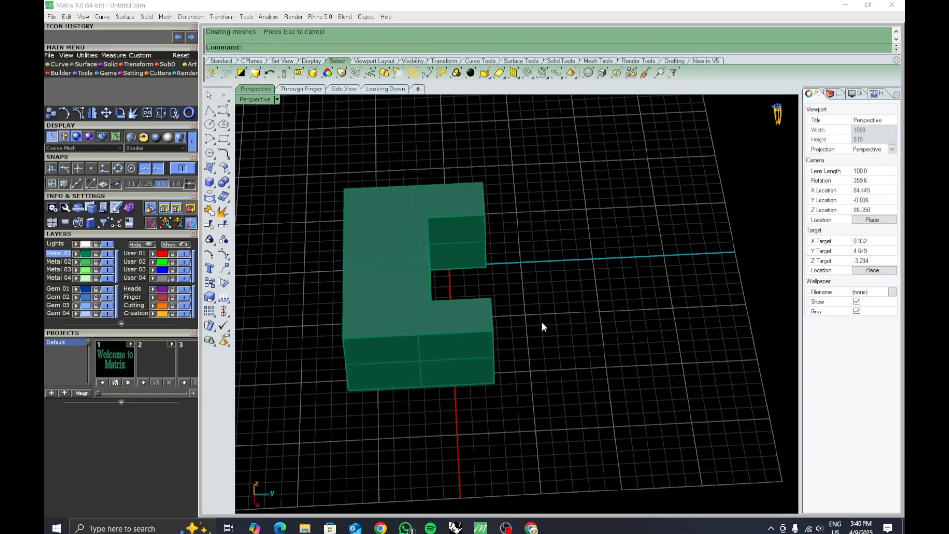
Step: Inspect the notched green solid, undo the Boolean Difference, and select the restored blue box to check it
right_drag(543, 327, 470, 371)
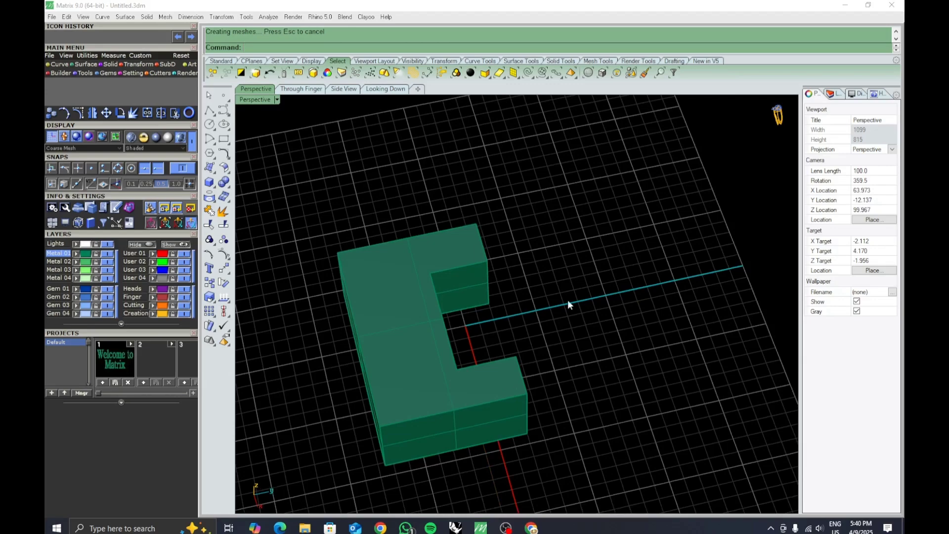
key(ctrl+z)
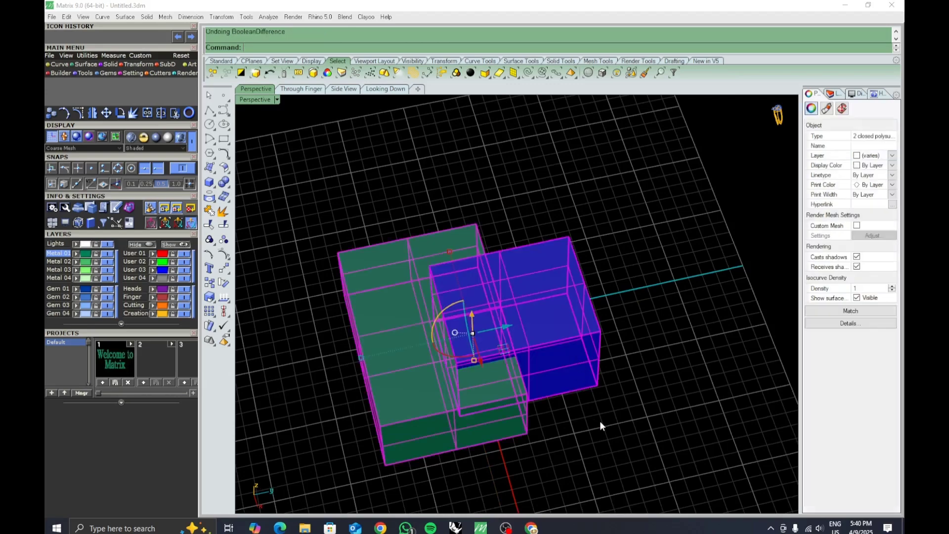
right_drag(600, 421, 511, 373)
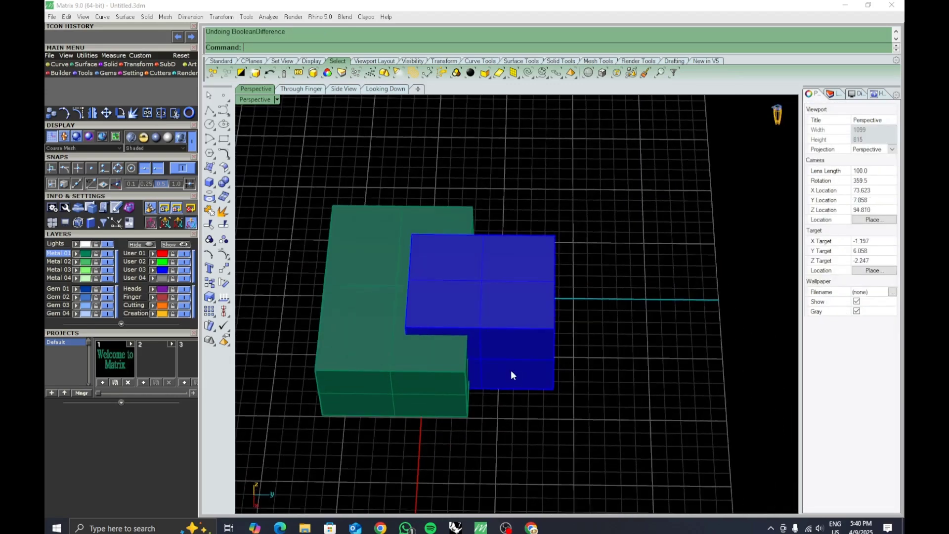
click(512, 374)
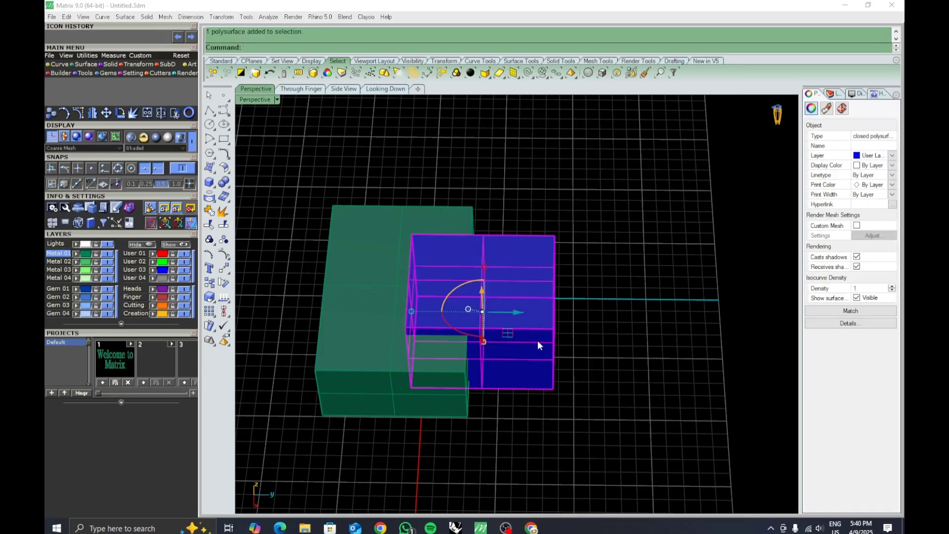
click(597, 356)
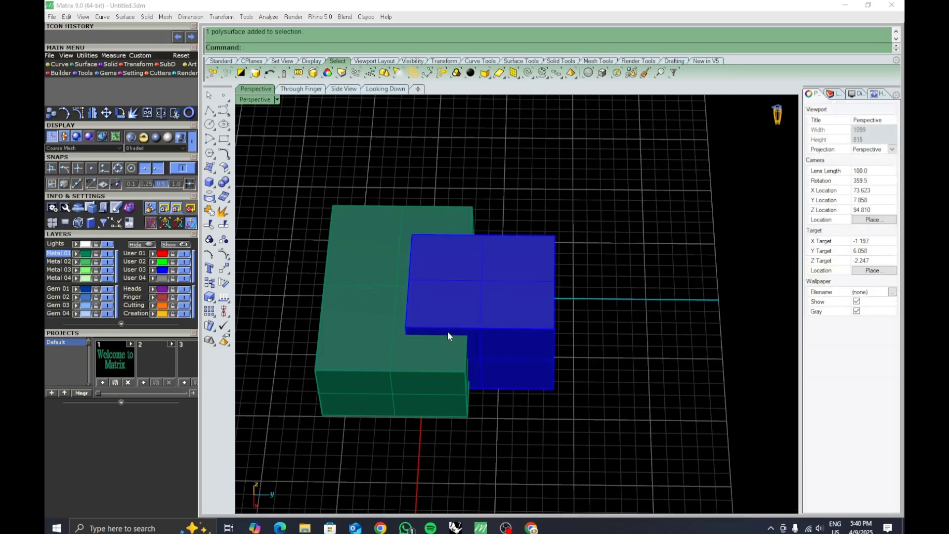
Step: Subtract the blue box from the green box with Boolean Difference, keeping the cutter with DeleteInput=No
text(bd)
key(Return)
click(352, 322)
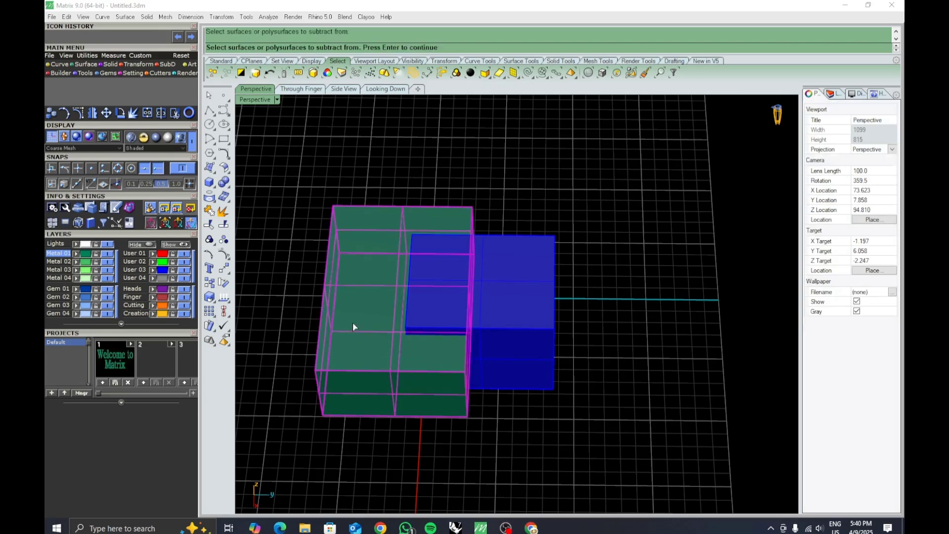
key(Return)
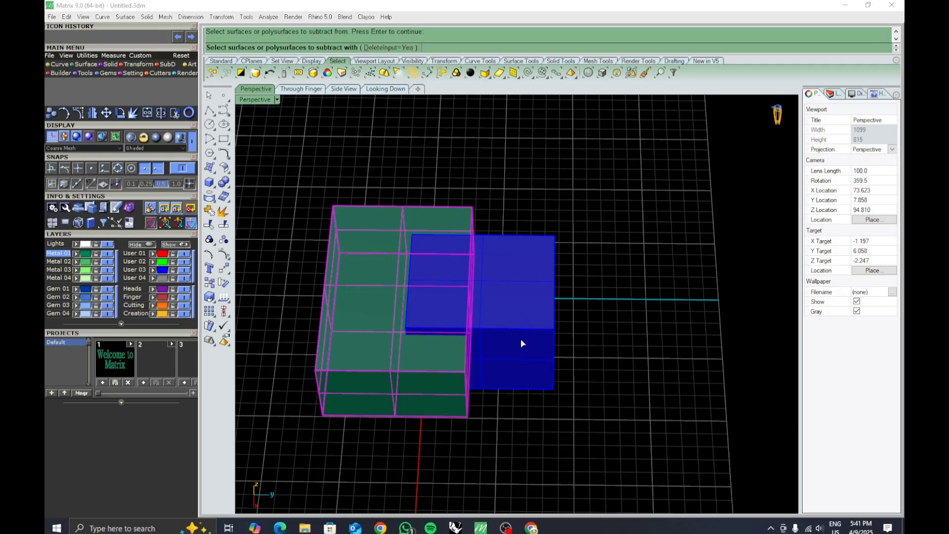
click(405, 48)
click(519, 362)
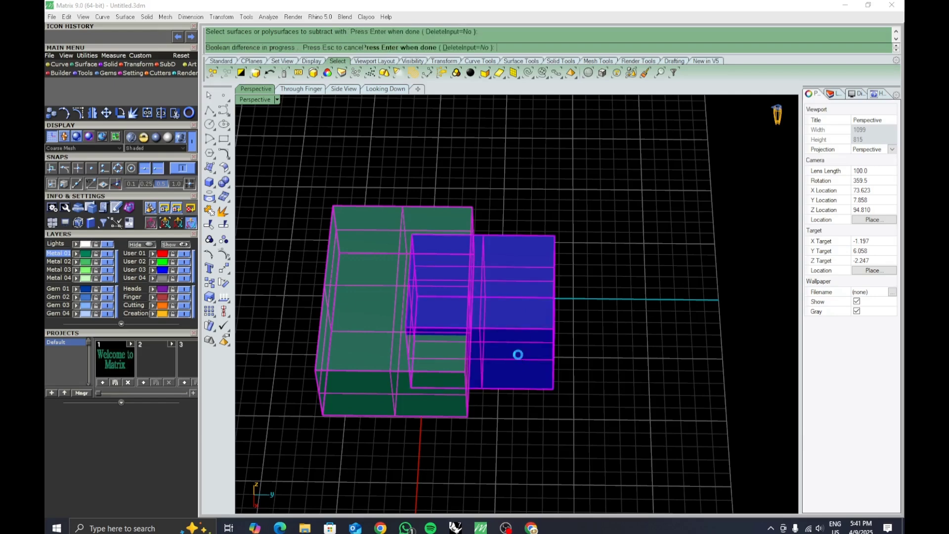
key(Return)
Step: Move the blue box along the Y axis clear of the green solid and inspect the notch
click(516, 363)
drag(514, 319, 624, 320)
click(508, 455)
right_drag(508, 456, 525, 405)
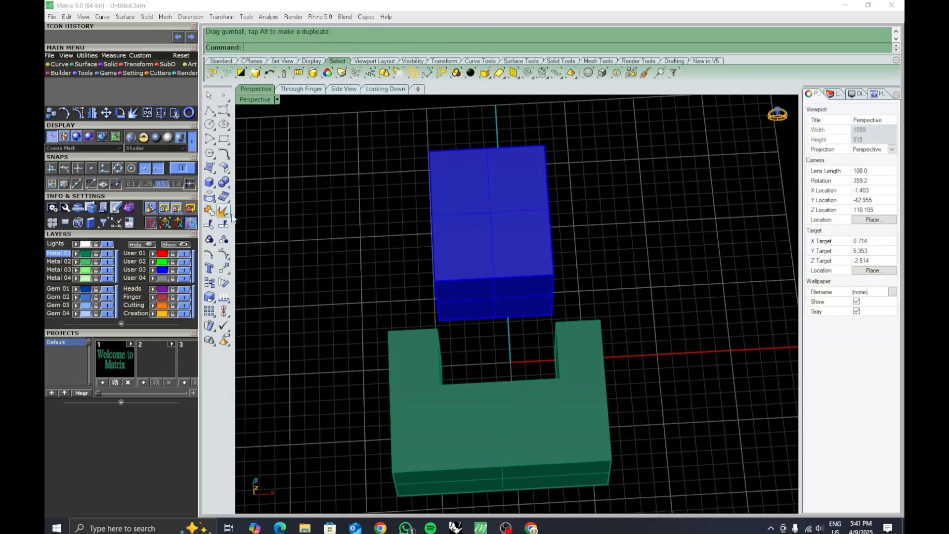
right_drag(392, 311, 328, 240)
Step: Undo the blue box's move and the Boolean Difference, and clear the selection
key(ctrl+z)
click(586, 300)
key(ctrl+z)
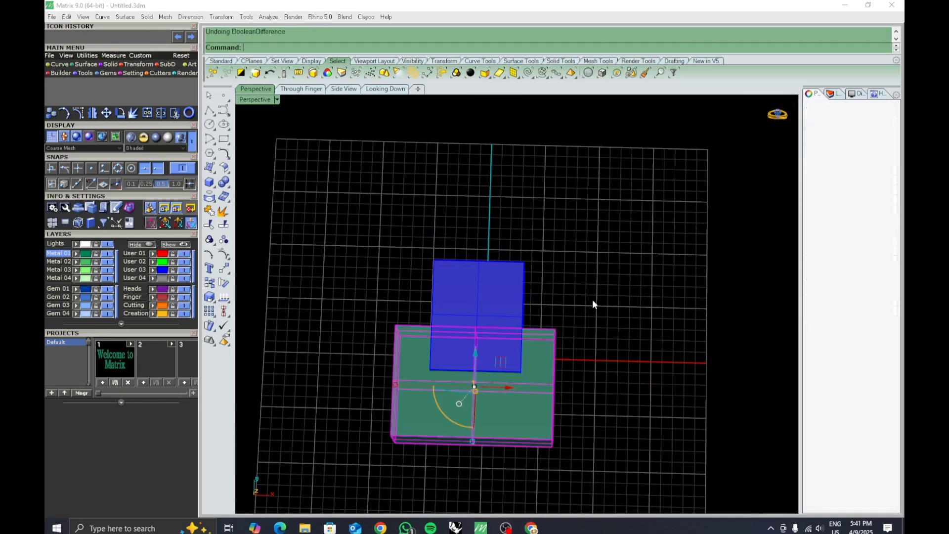
click(593, 302)
key(ctrl+z)
click(597, 302)
Step: Run Boolean Intersection with the green box as first set and the blue box as second set
click(226, 184)
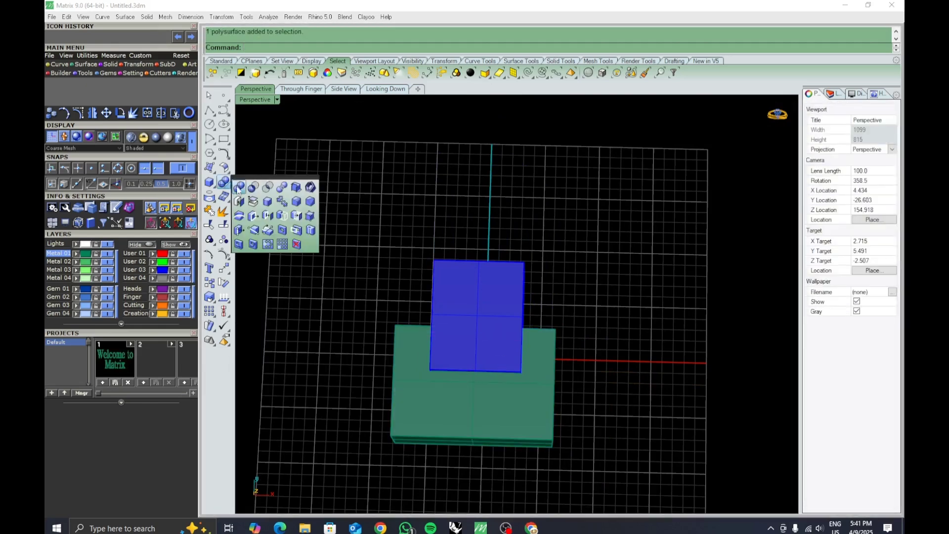
click(268, 187)
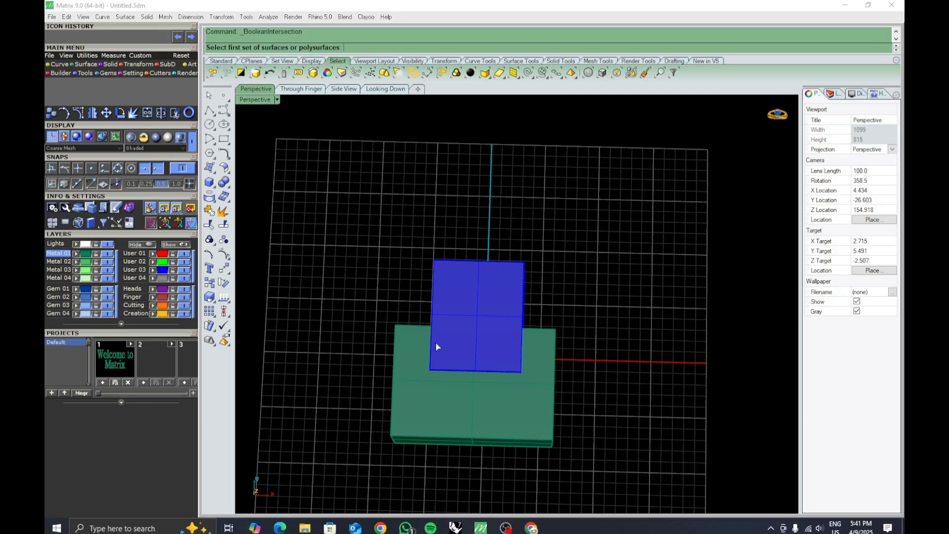
click(463, 402)
key(Return)
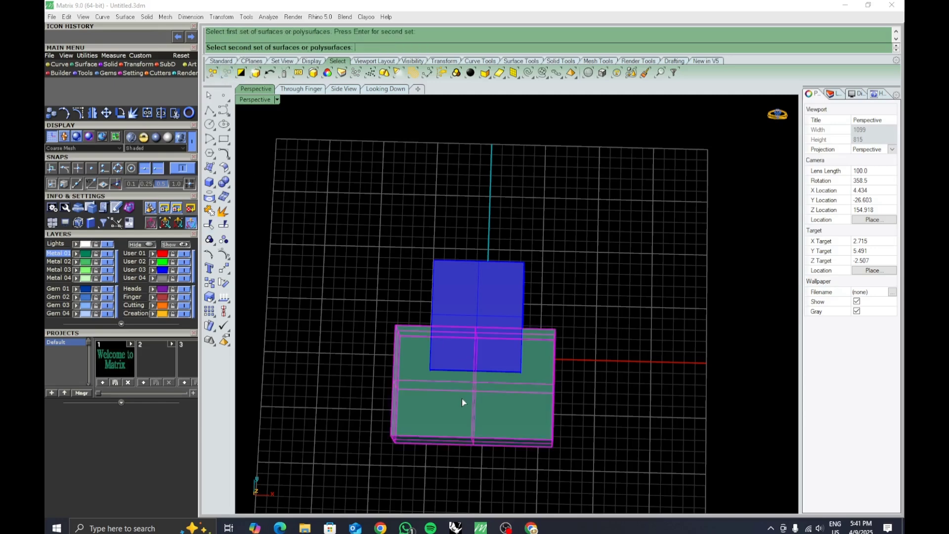
click(465, 304)
key(Return)
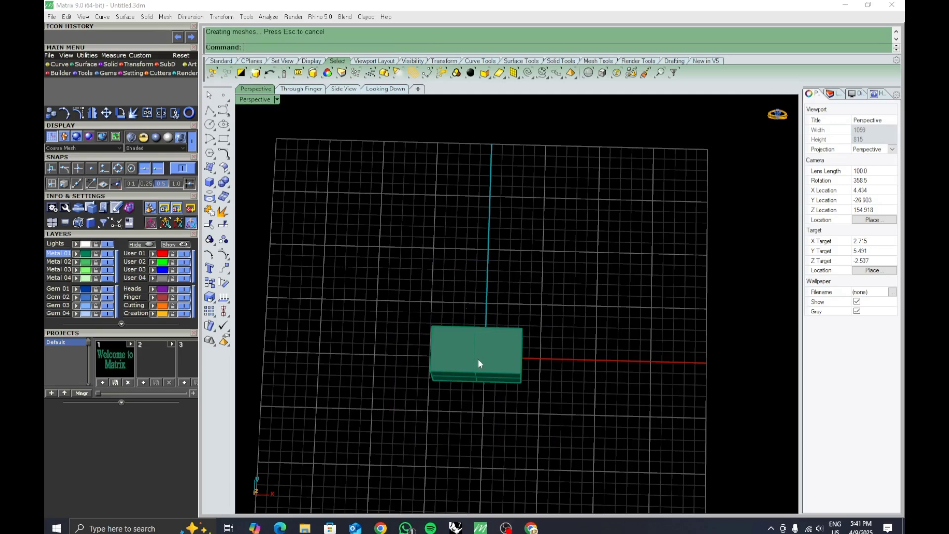
Step: Select and inspect the intersection solid, undo the Boolean Intersection and clear the selection
shift+right_drag(458, 374, 411, 372)
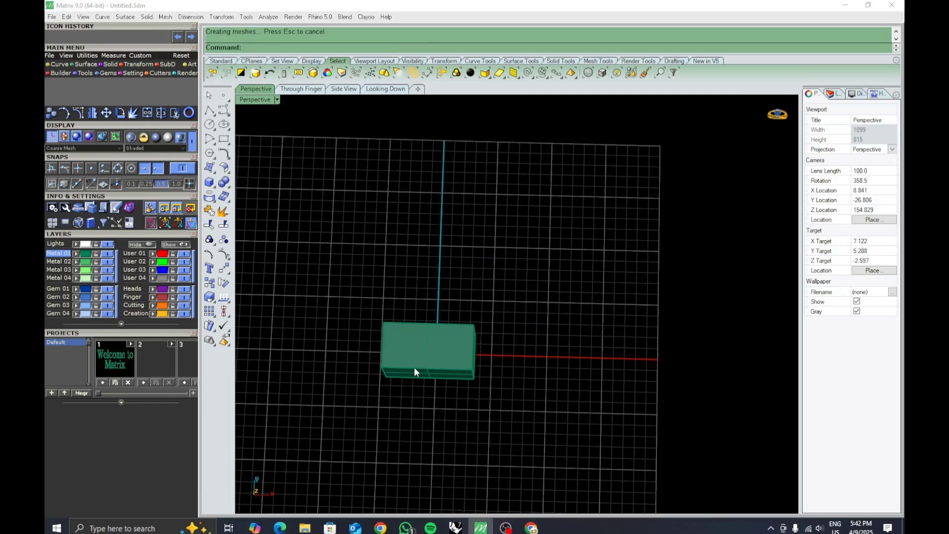
click(417, 364)
click(463, 408)
shift+right_drag(452, 405, 459, 391)
key(ctrl+z)
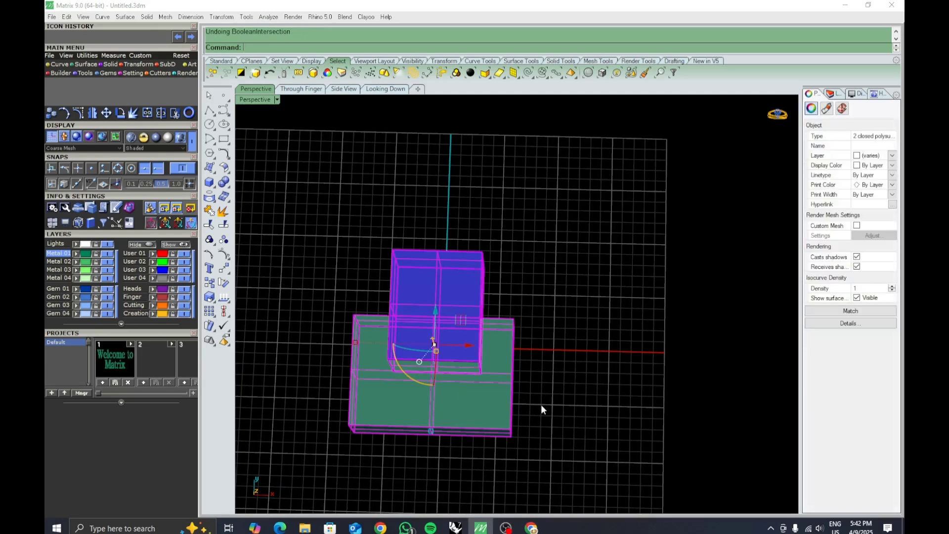
click(541, 404)
click(479, 429)
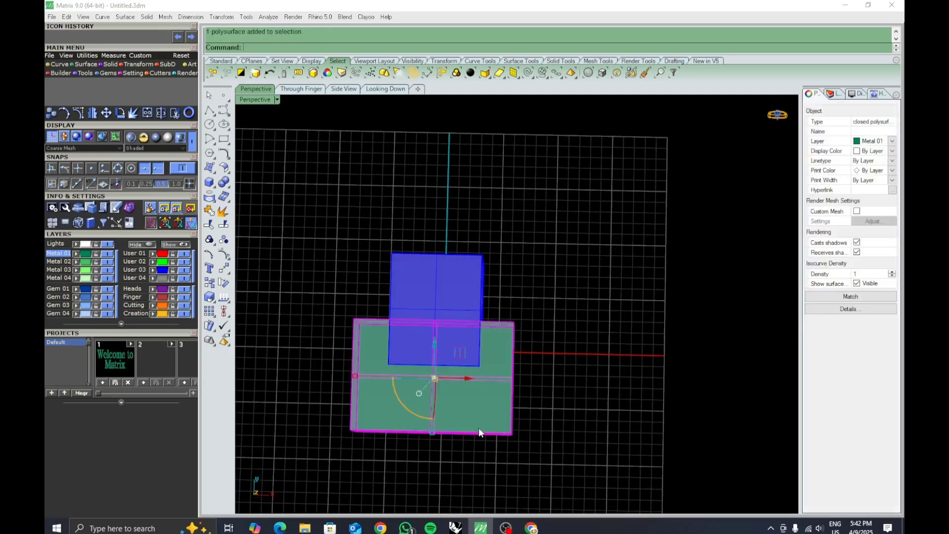
click(411, 280)
shift+click(421, 389)
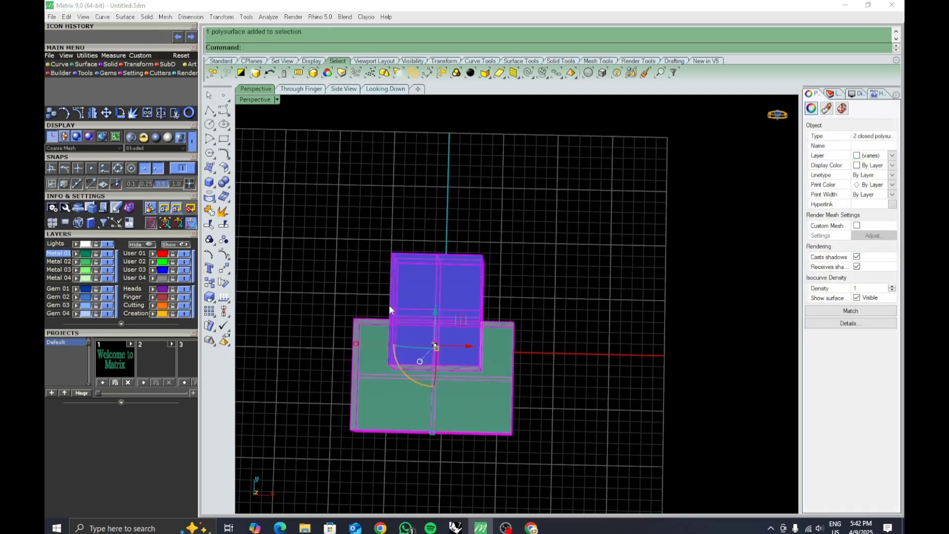
scroll(396, 327, up, 2)
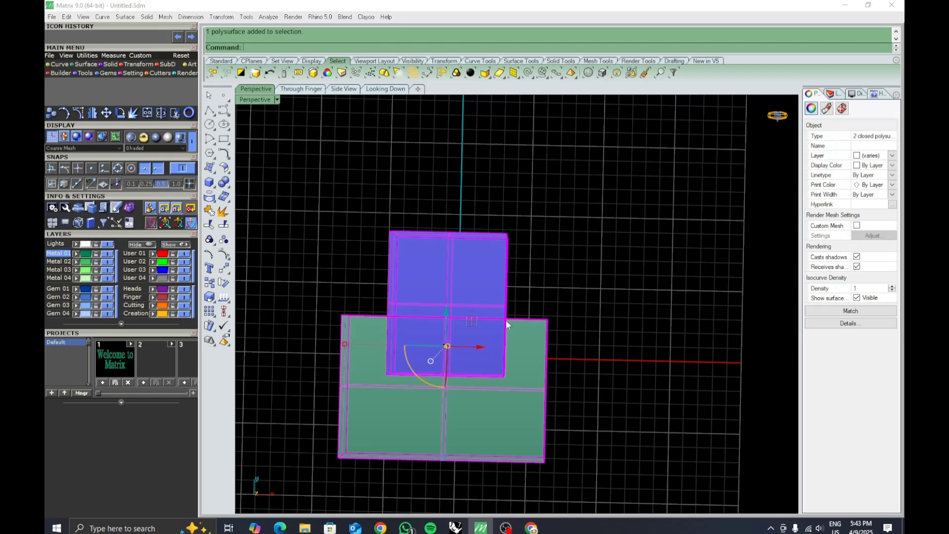
shift+right_drag(587, 346, 553, 341)
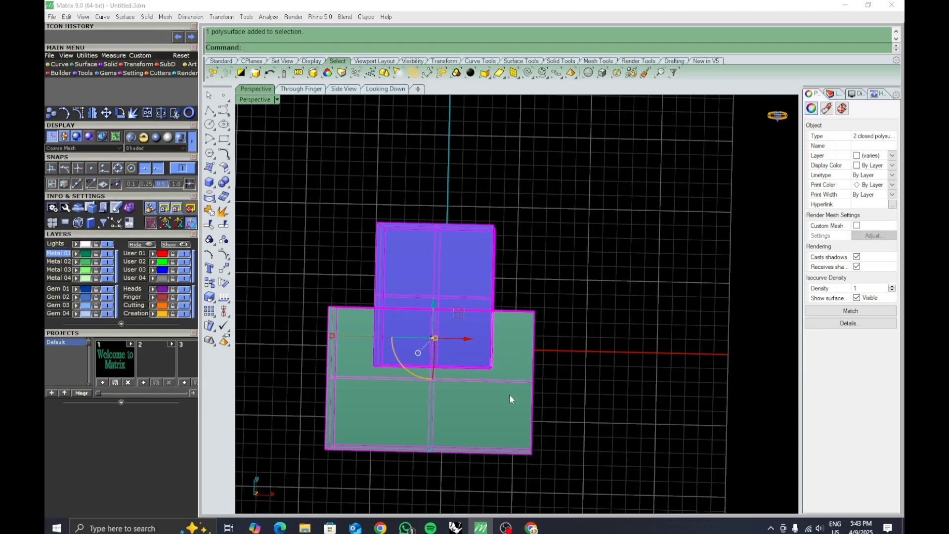
click(346, 283)
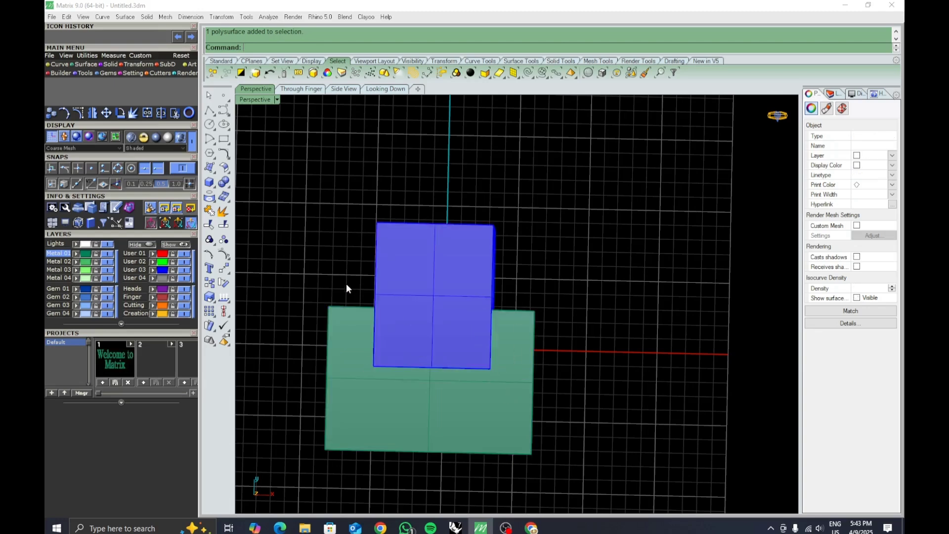
Step: Run Boolean Intersection again with the green box as first set and the blue box as second set
click(224, 197)
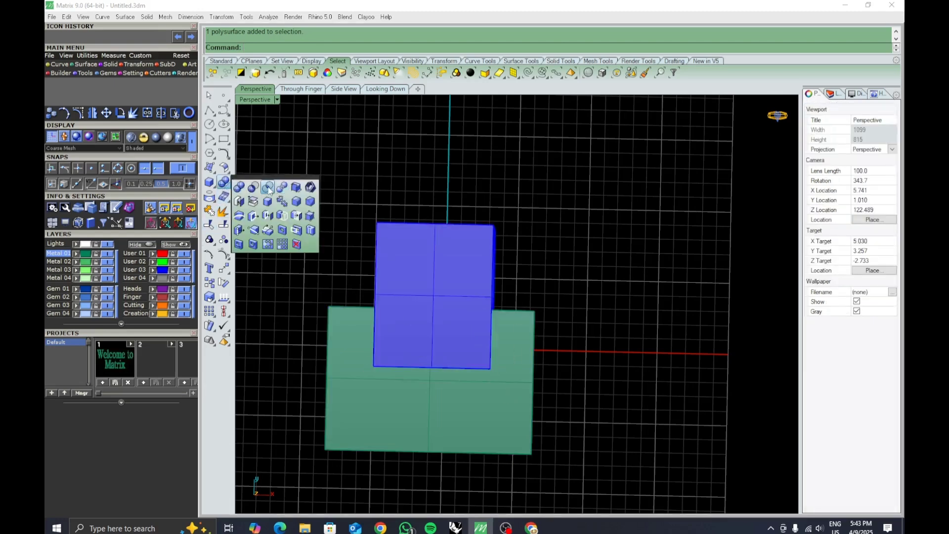
click(269, 187)
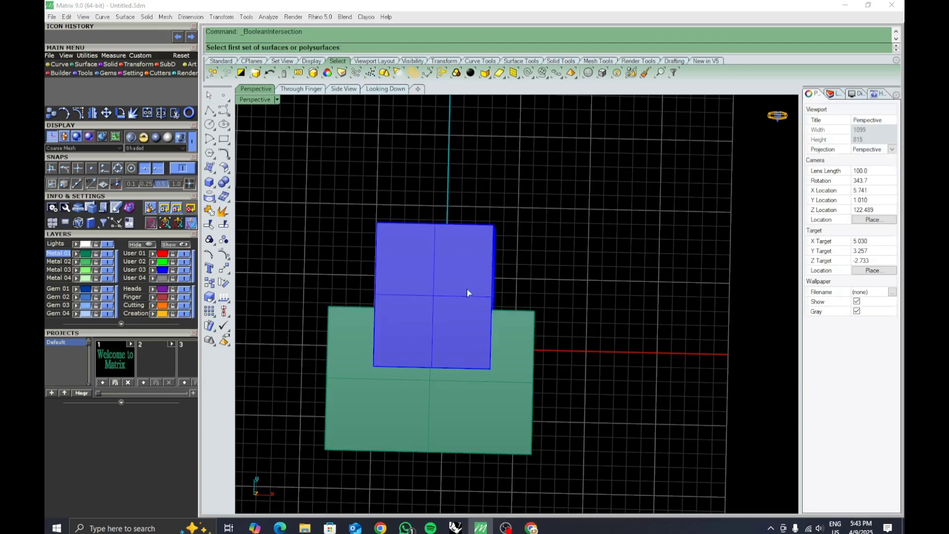
click(471, 409)
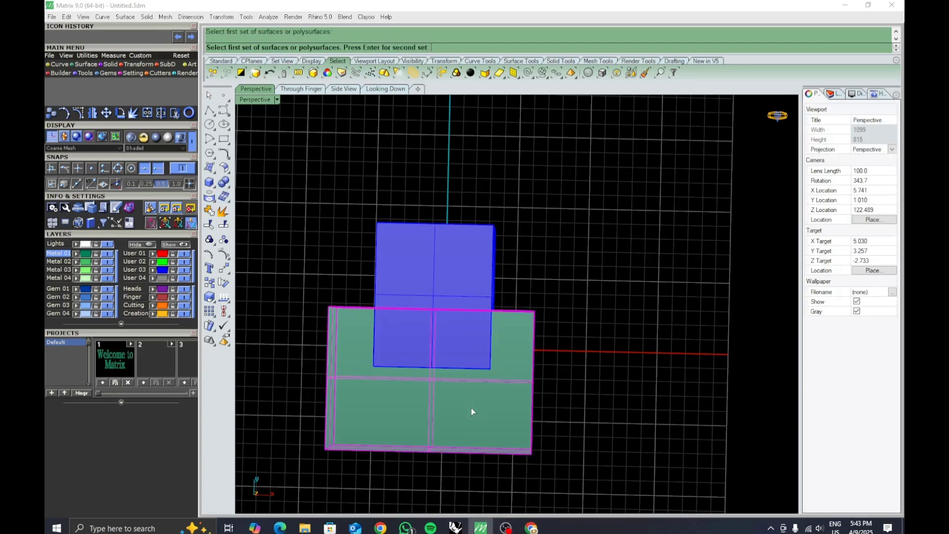
key(Return)
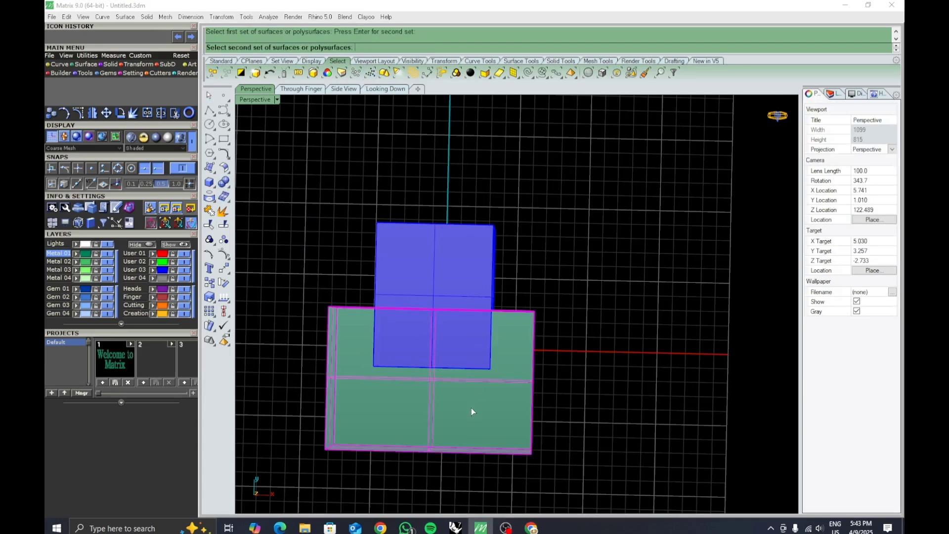
click(420, 266)
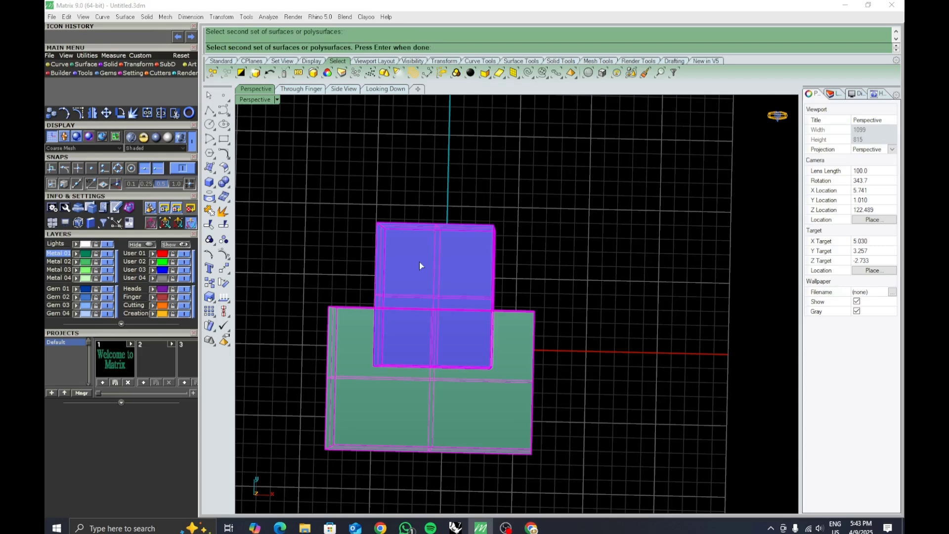
key(Return)
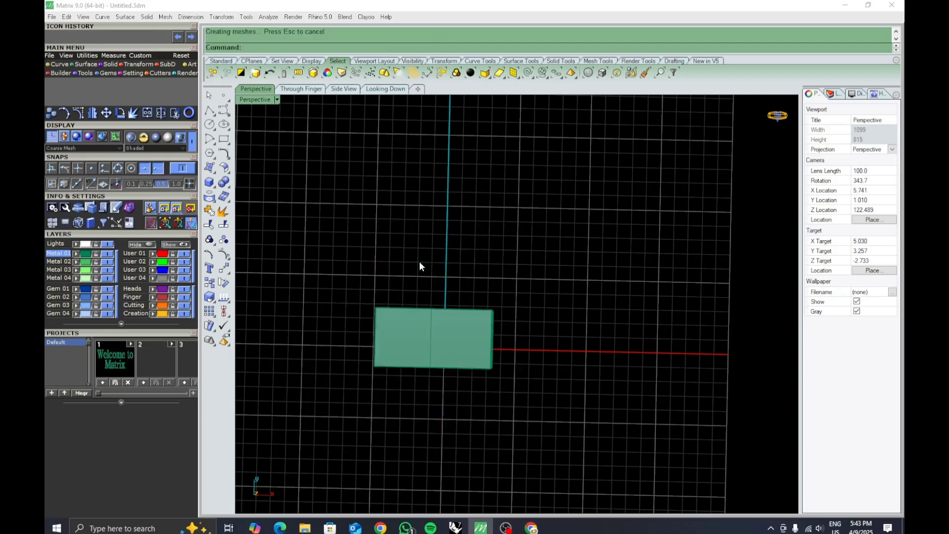
Step: Inspect the overlap solid from an angle and undo the repeated Boolean Intersection
right_drag(455, 377, 420, 335)
click(420, 335)
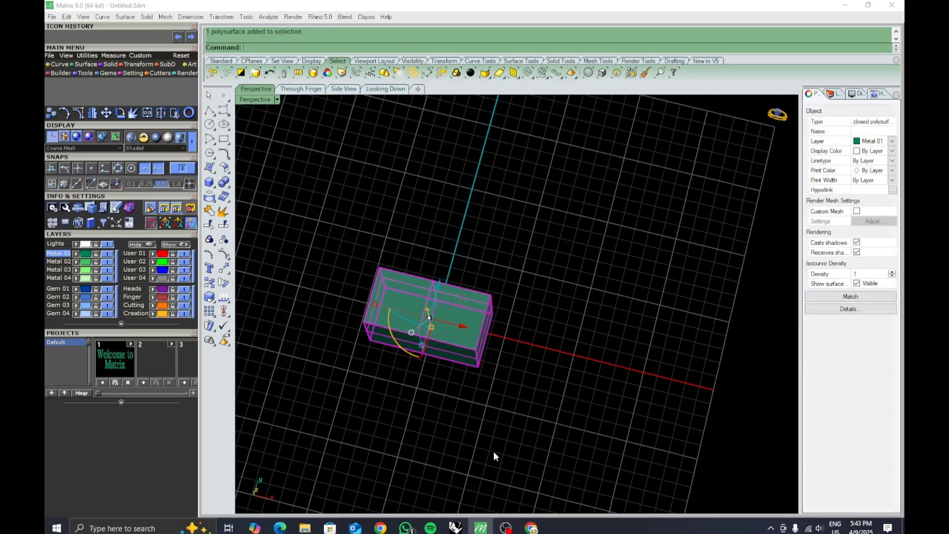
key(Escape)
key(ctrl+z)
click(565, 435)
scroll(494, 435, up, 1)
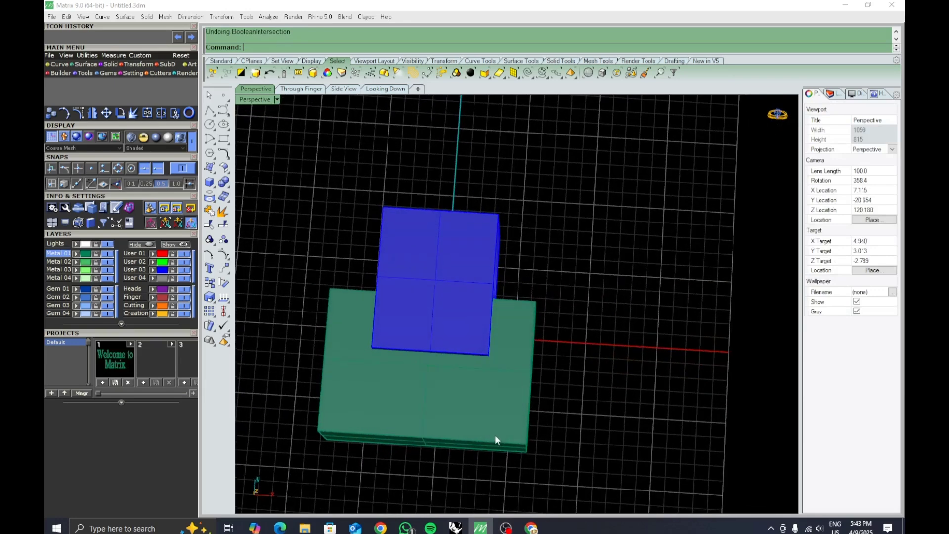
mouse_move(494, 435)
right_down()
mouse_move(526, 447)
mouse_move(500, 418)
mouse_move(505, 437)
right_up()
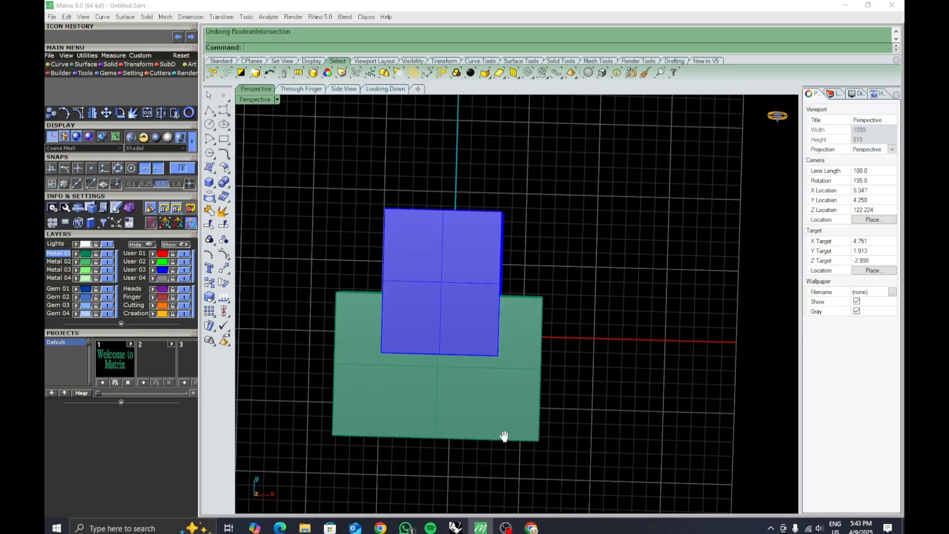
Step: Split the green box with Boolean Split, using the blue box as the cutting object and DeleteInput=Yes
click(224, 182)
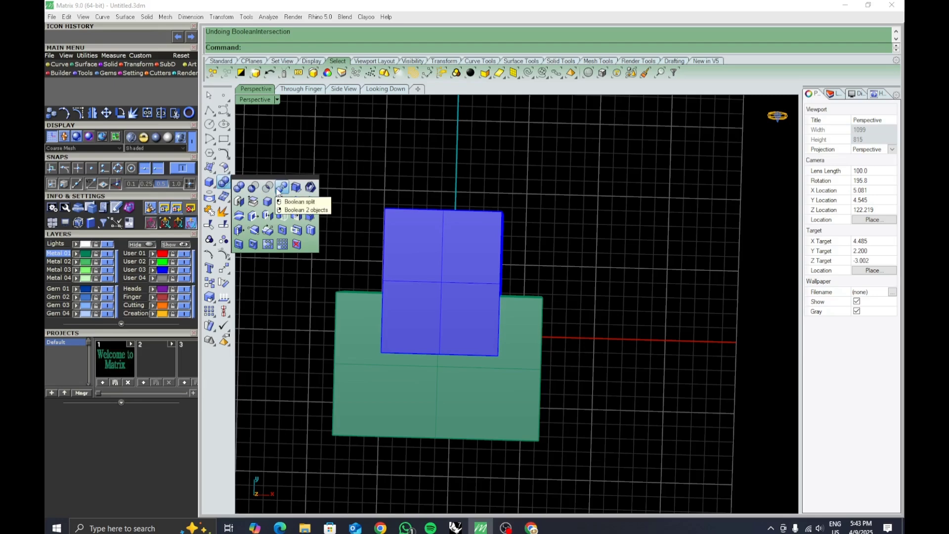
click(279, 189)
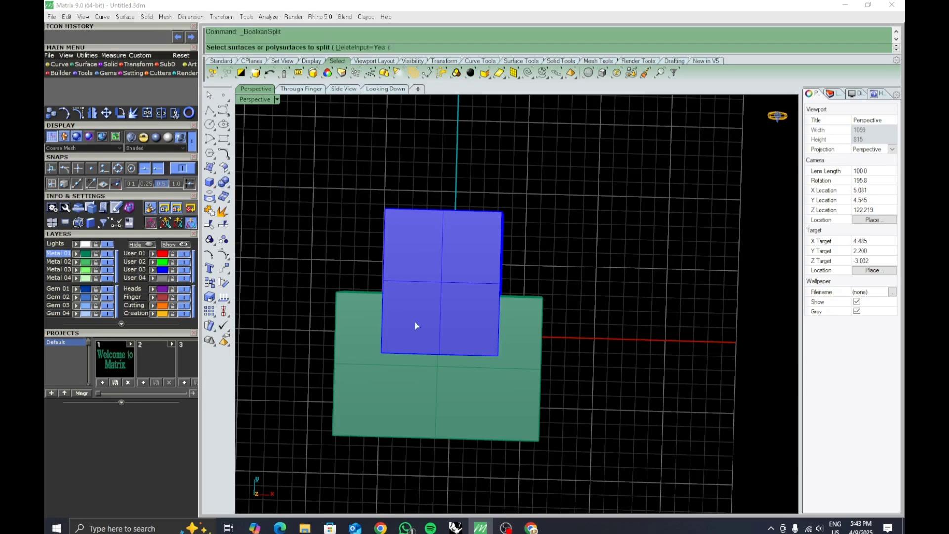
mouse_move(416, 324)
shift+right_down()
mouse_move(429, 337)
mouse_move(420, 310)
mouse_move(431, 316)
mouse_move(421, 316)
shift+right_up()
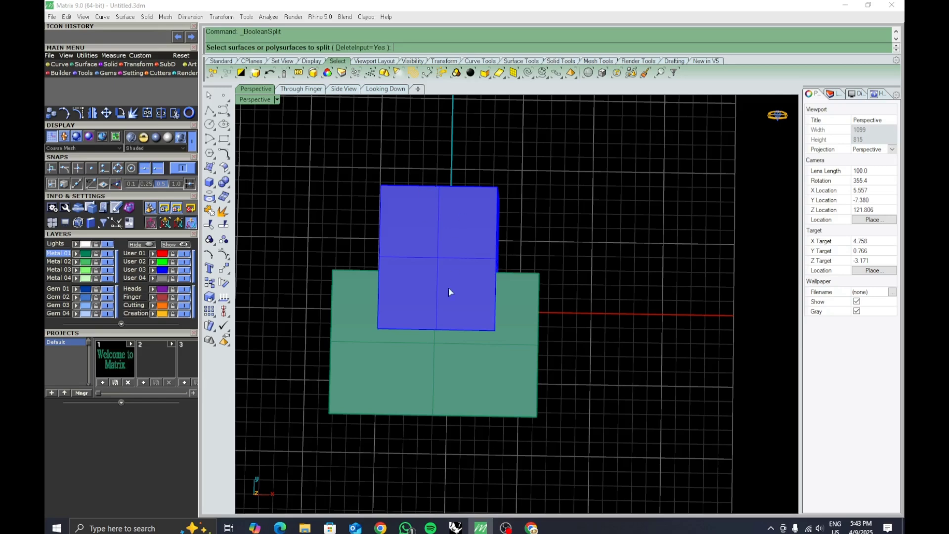
click(450, 394)
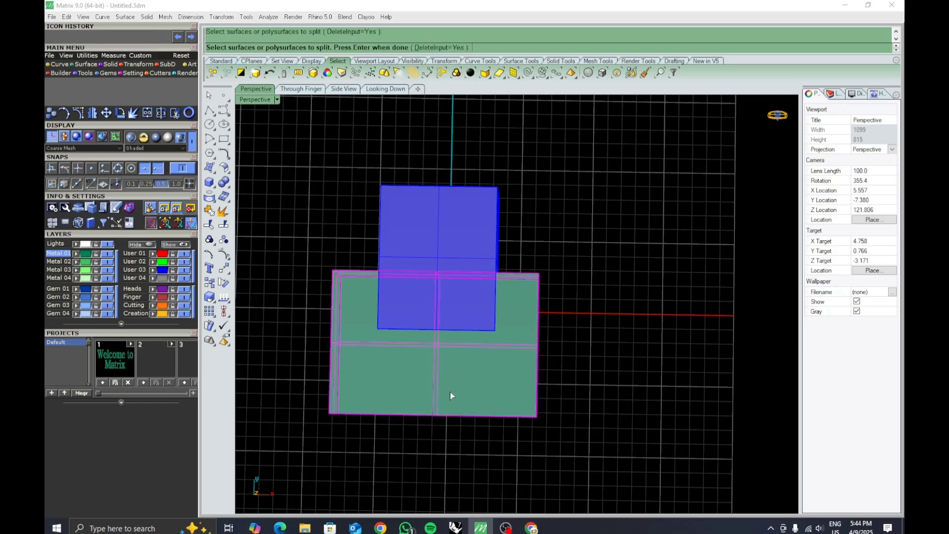
key(Return)
click(436, 264)
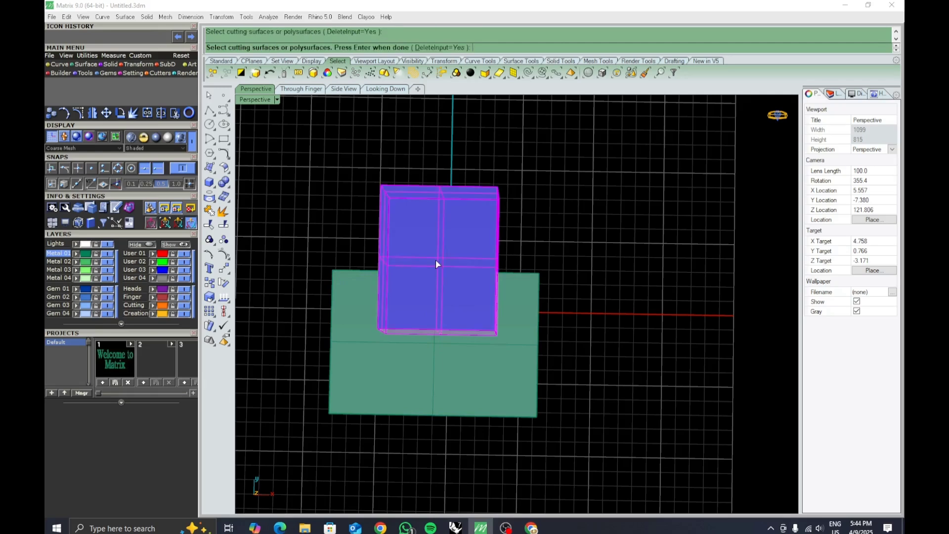
key(Return)
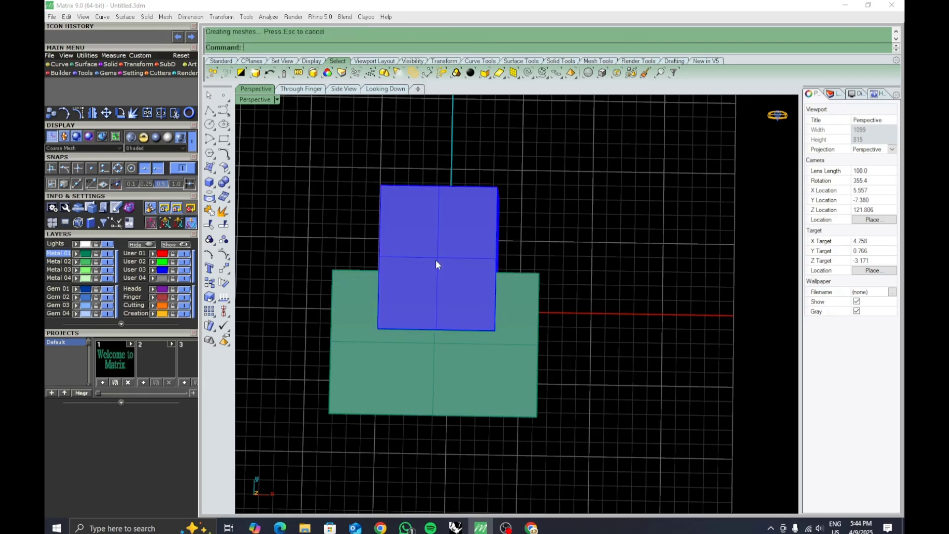
Step: Move the blue box along the Y axis clear of the split green box
click(436, 265)
drag(441, 230, 449, 137)
right_drag(574, 252, 393, 130)
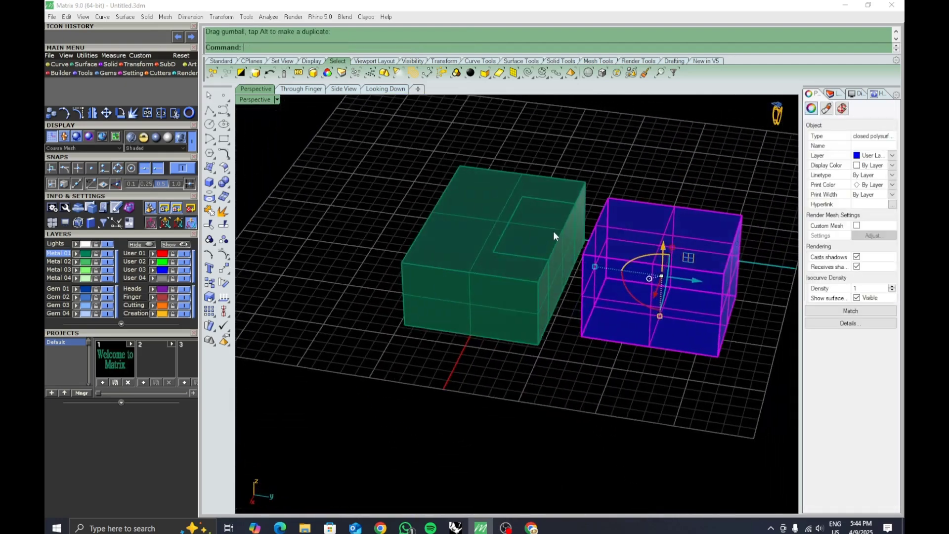
Step: Move the cut-out green piece along the Y axis out of the notch and along the X axis clear of both boxes
right_drag(553, 231, 477, 281)
click(477, 281)
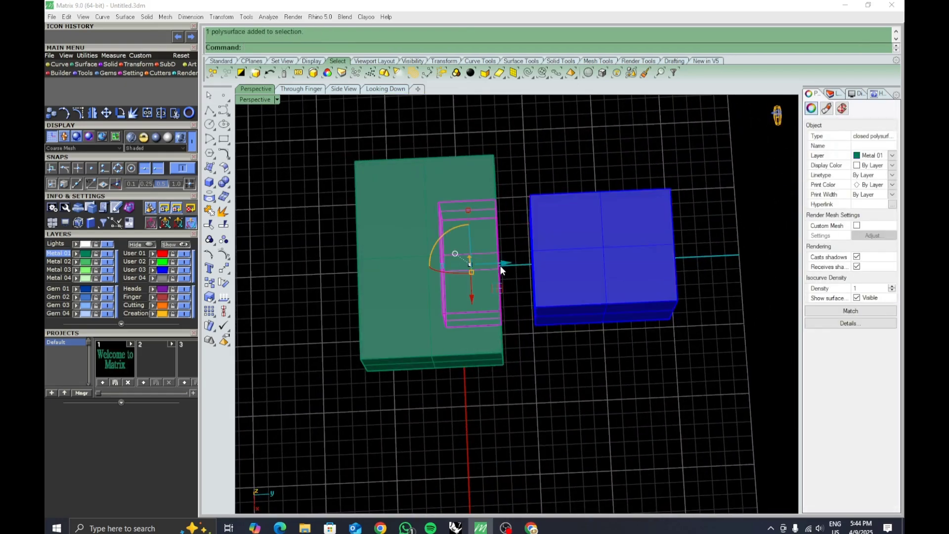
drag(500, 265, 581, 263)
key(Escape)
click(549, 297)
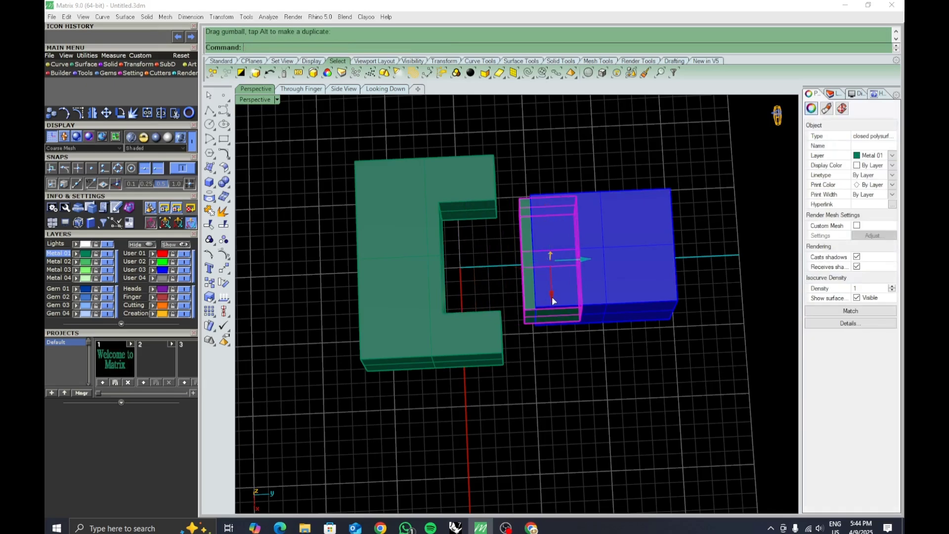
drag(552, 296, 572, 444)
click(634, 419)
shift+right_drag(634, 418, 622, 396)
click(551, 399)
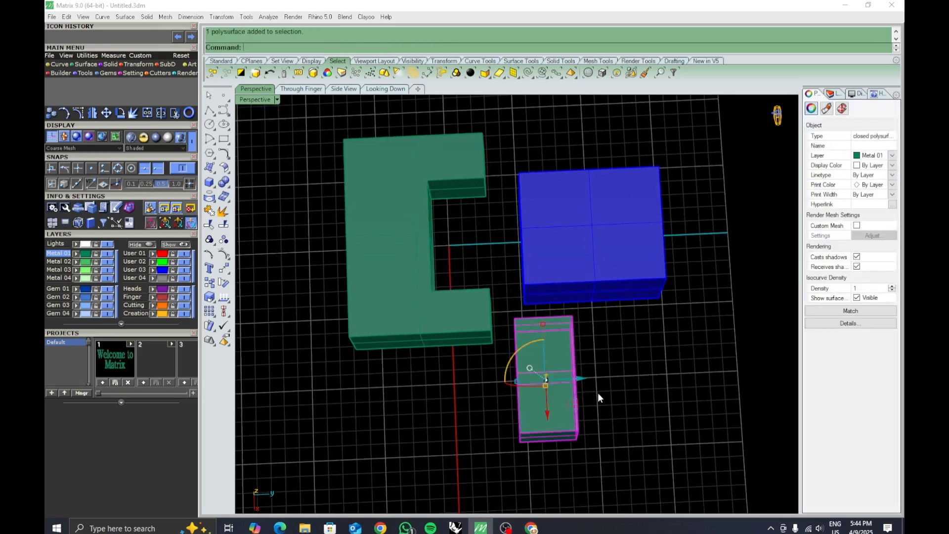
Step: Undo both moves of the cut-out green piece and clear the selection
key(ctrl+z)
key(ctrl+z)
key(Escape)
shift+right_drag(481, 293, 488, 341)
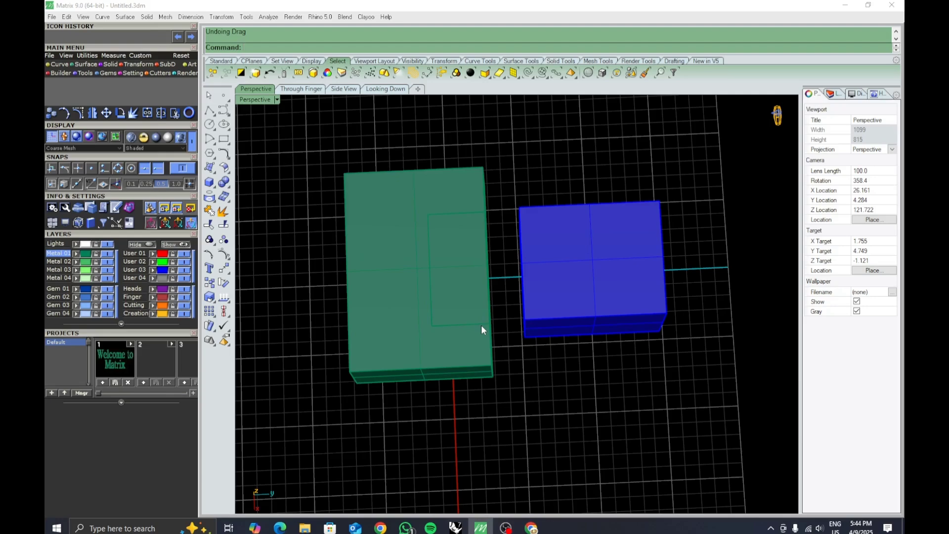
Step: Move the cut-out green piece out of the notch again, placing it below the C-shaped solid, and inspect the separate parts
click(481, 325)
drag(492, 279, 544, 453)
key(Escape)
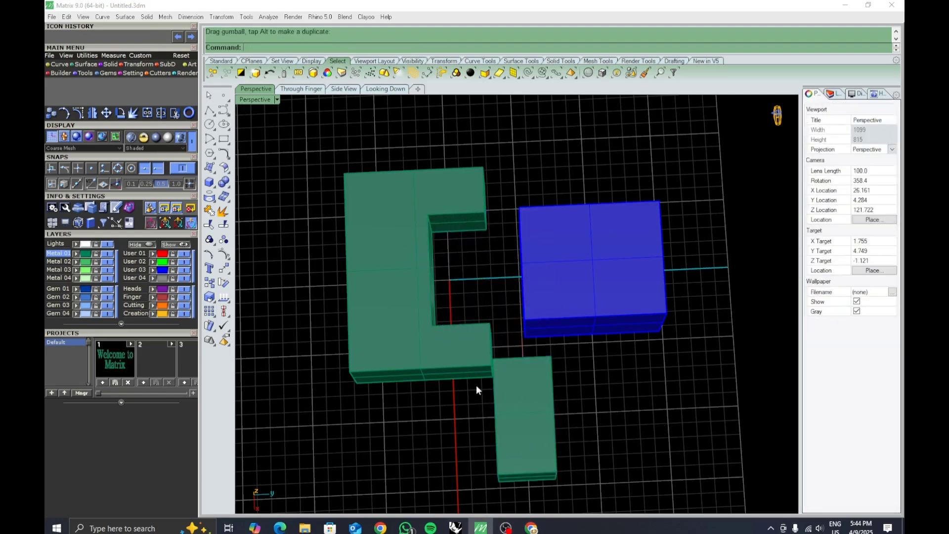
right_drag(476, 389, 583, 407)
Step: Undo the moves and the Boolean Split, check that the overlapping boxes select as whole solids, and clear the selection
key(ctrl+z)
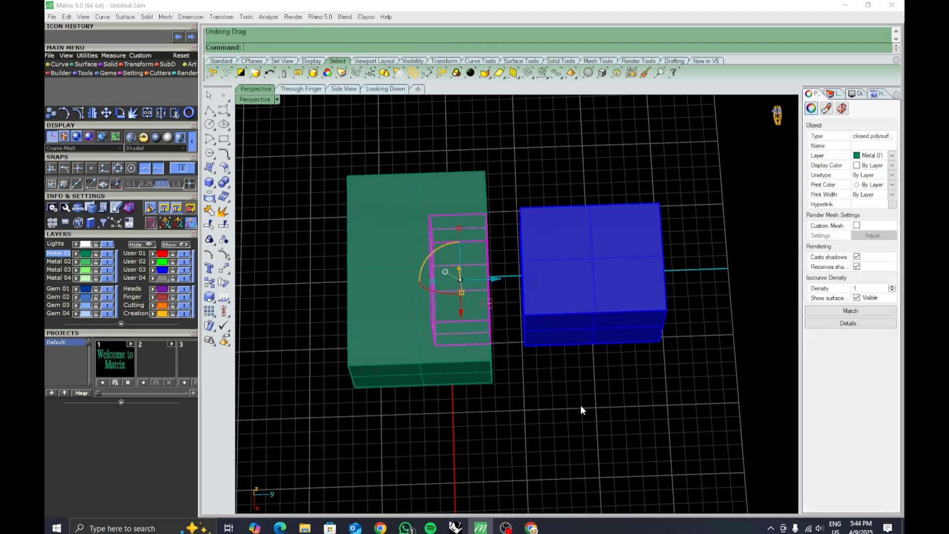
key(ctrl+z)
click(404, 316)
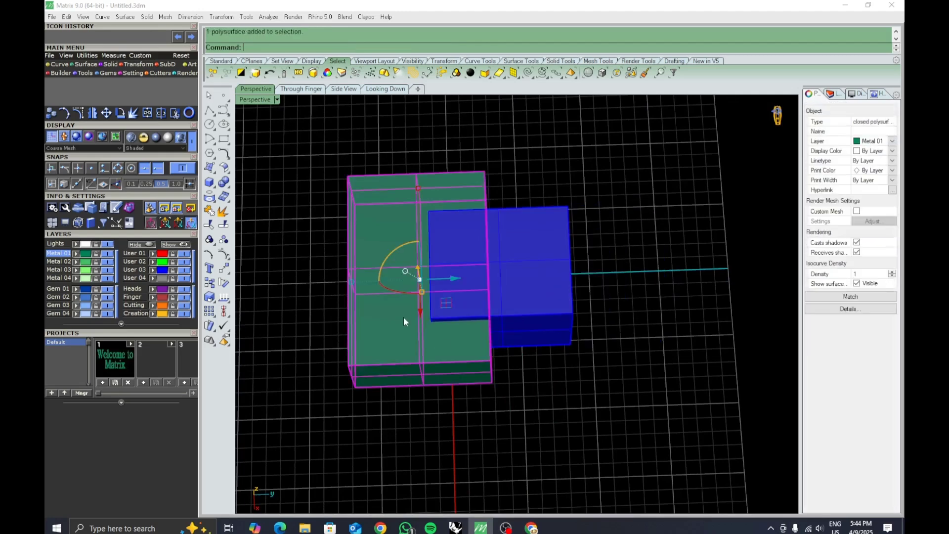
click(585, 370)
click(544, 330)
click(266, 304)
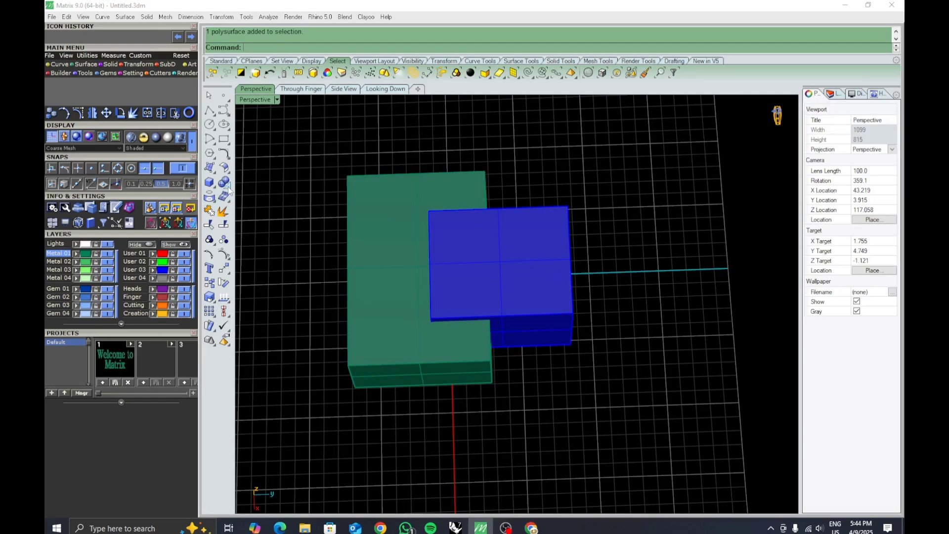
click(229, 190)
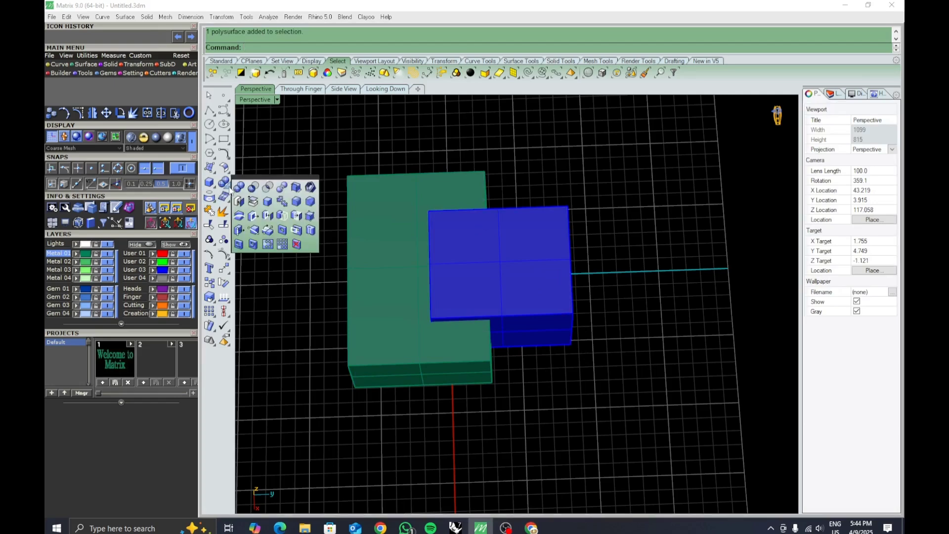
click(296, 187)
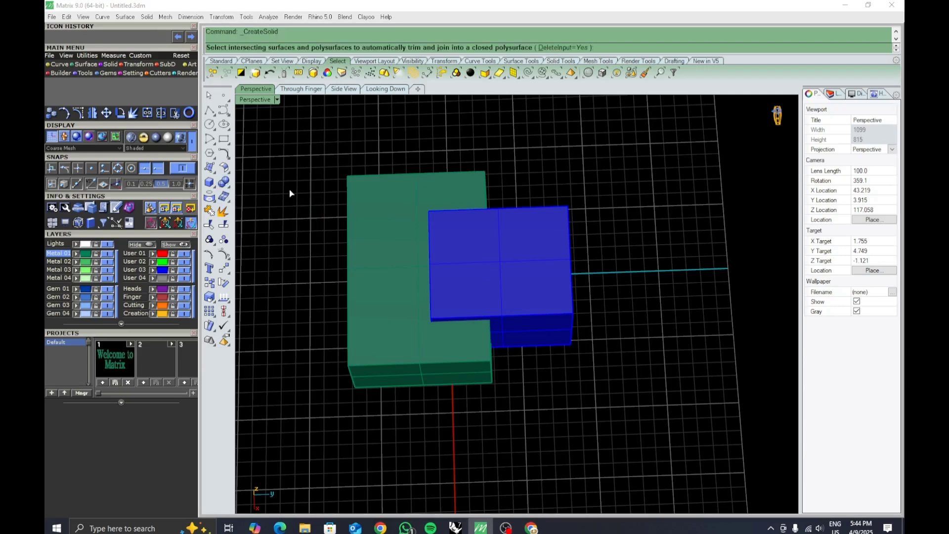
key(Escape)
Step: Delete the blue box
shift+right_drag(388, 279, 396, 302)
scroll(405, 322, down, 1)
right_drag(409, 340, 403, 307)
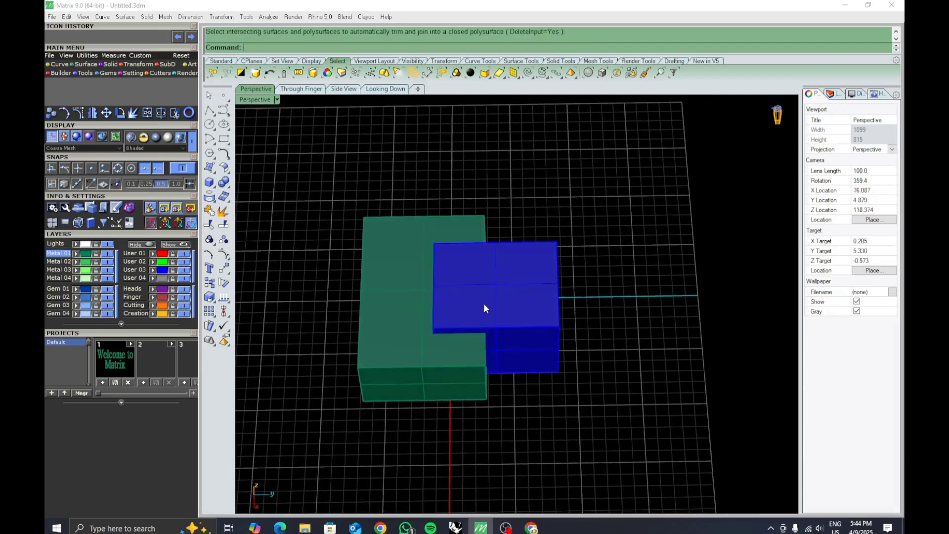
click(484, 305)
key(Delete)
Step: Explode the green box into separate surfaces
right_drag(502, 349, 529, 274)
click(493, 327)
click(223, 213)
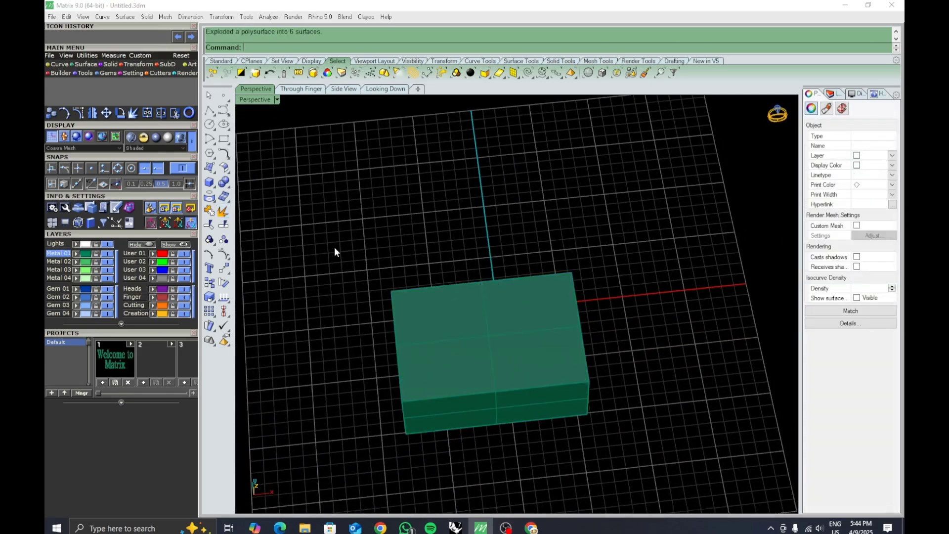
Step: Move the box's top surface straight down so that it lies below the upper edges of the side walls
click(334, 252)
right_drag(334, 252, 436, 330)
right_drag(498, 322, 492, 365)
click(576, 360)
right_drag(576, 360, 554, 347)
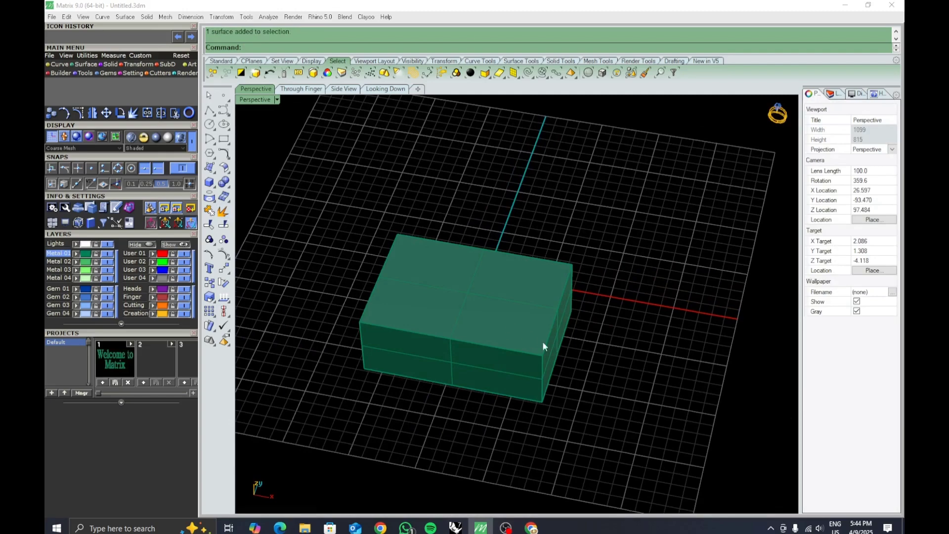
click(546, 343)
drag(467, 268, 468, 291)
click(472, 231)
Step: Move the box's left wall surface slightly inward so that it crosses the front and back walls
right_drag(447, 311, 467, 289)
scroll(467, 289, up, 4)
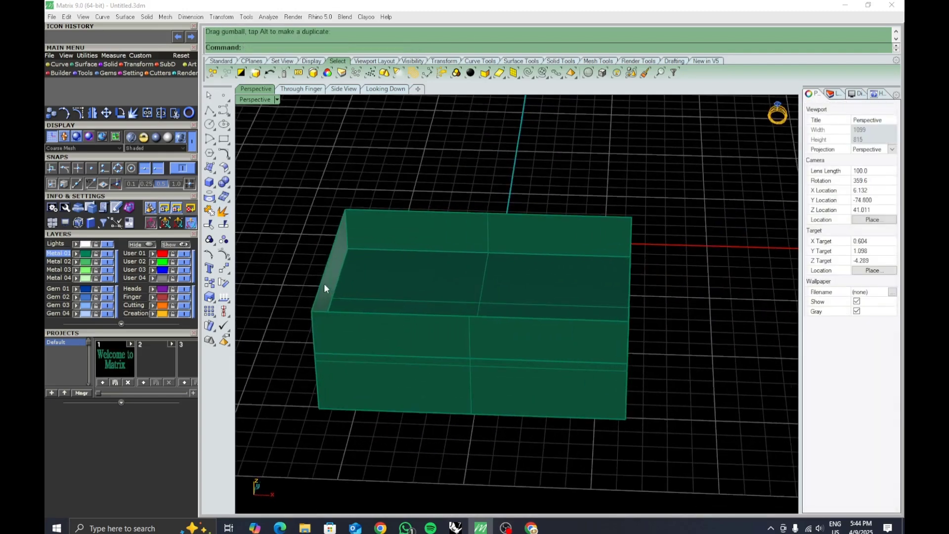
click(325, 284)
drag(370, 308, 395, 308)
click(390, 196)
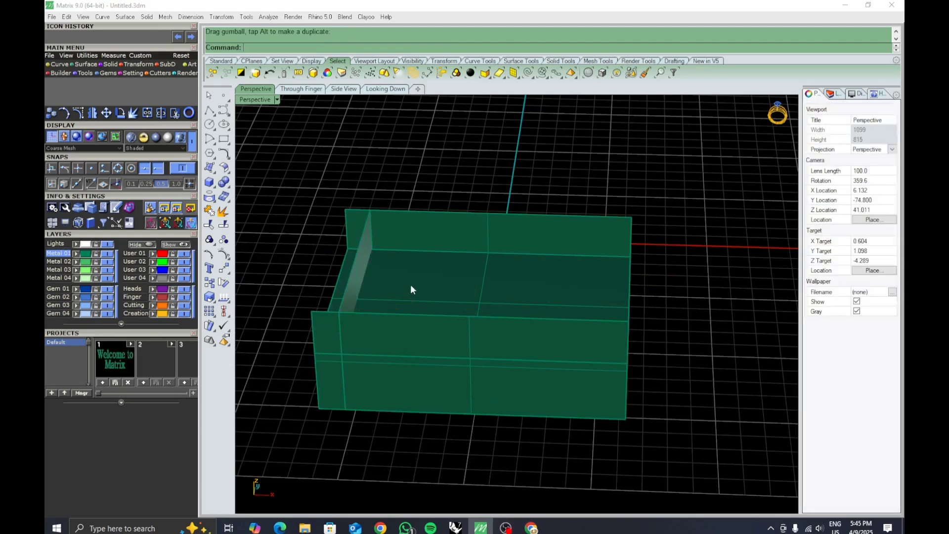
Step: Move the box's right wall surface slightly inward so that it crosses the front and back walls
right_drag(411, 289, 623, 300)
click(629, 302)
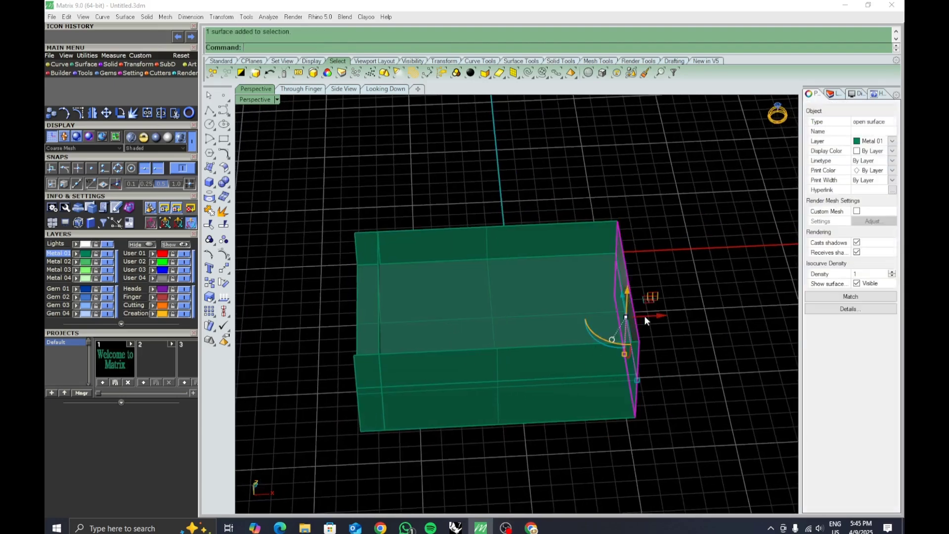
drag(652, 316, 634, 318)
click(659, 302)
Step: Run Create Solid on all six intersecting surfaces to trim and join them into one closed box, with DeleteInput set to Yes
right_drag(323, 346, 391, 374)
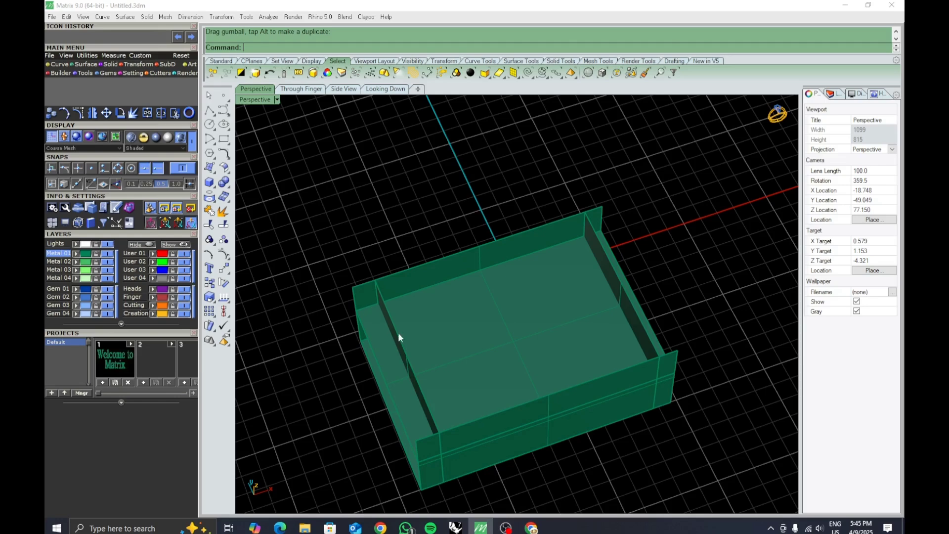
click(228, 189)
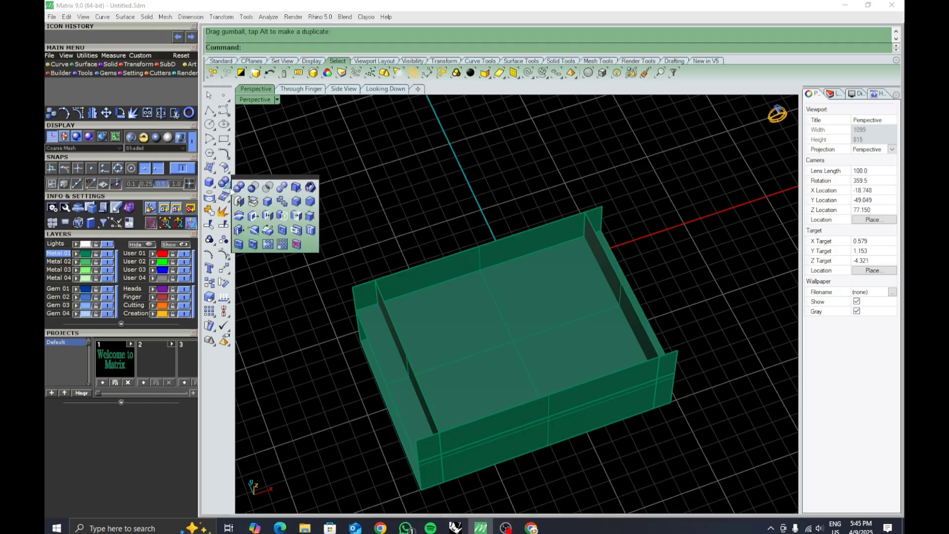
click(296, 187)
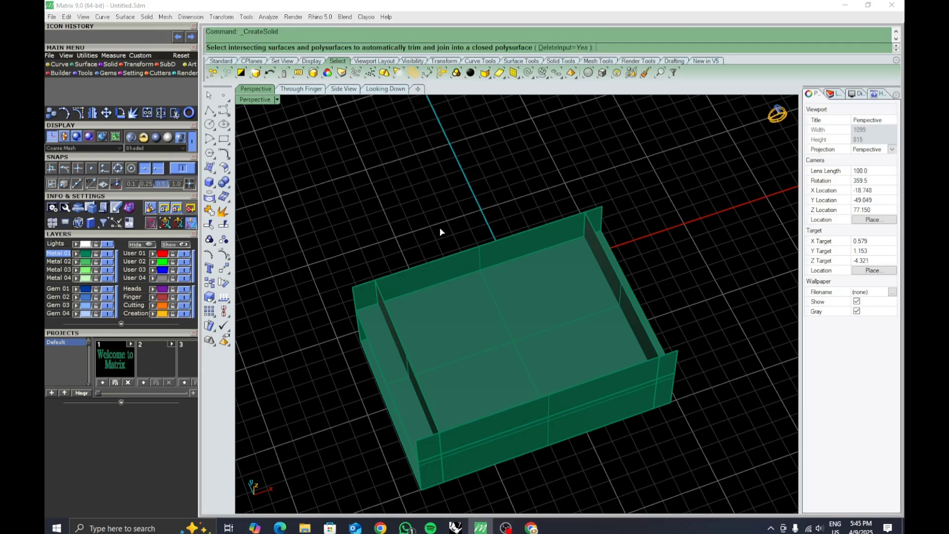
right_drag(449, 287, 428, 276)
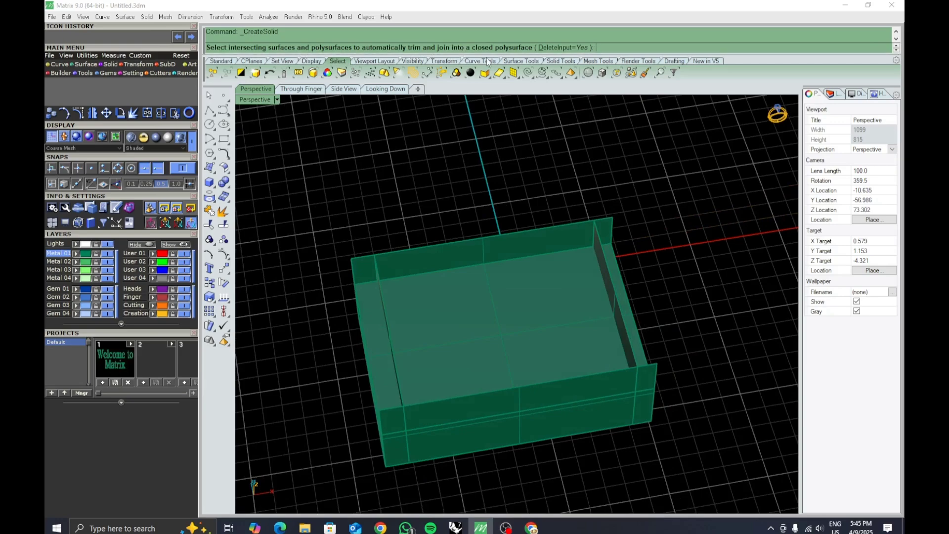
right_drag(354, 293, 631, 440)
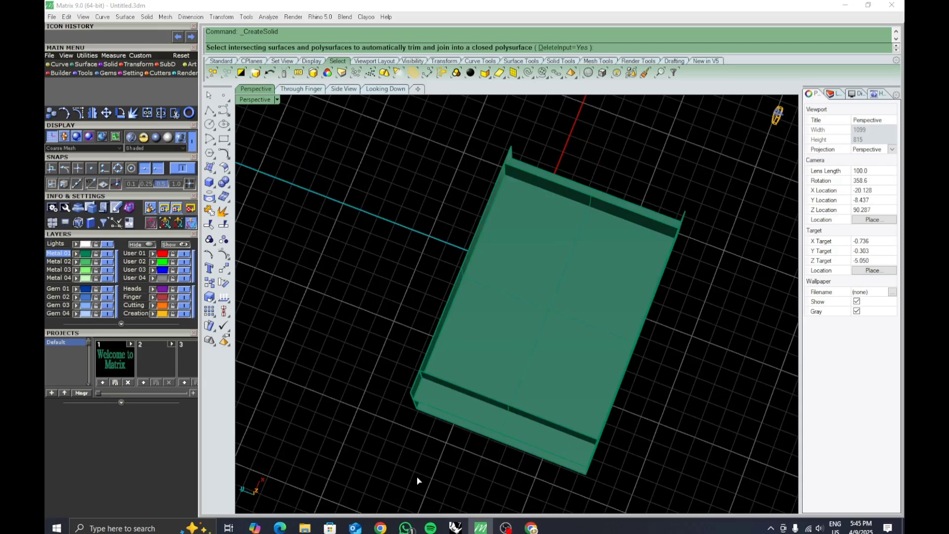
right_drag(447, 475, 507, 424)
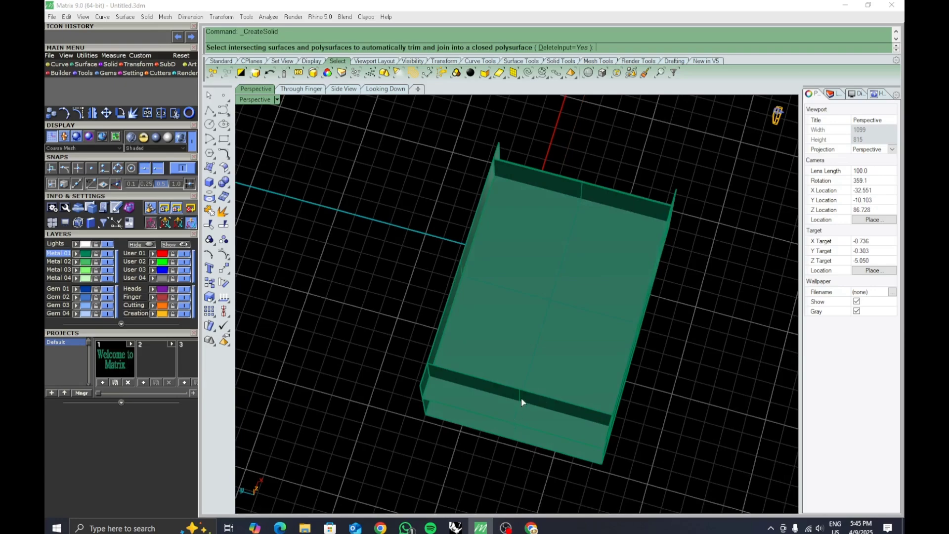
right_drag(521, 399, 489, 354)
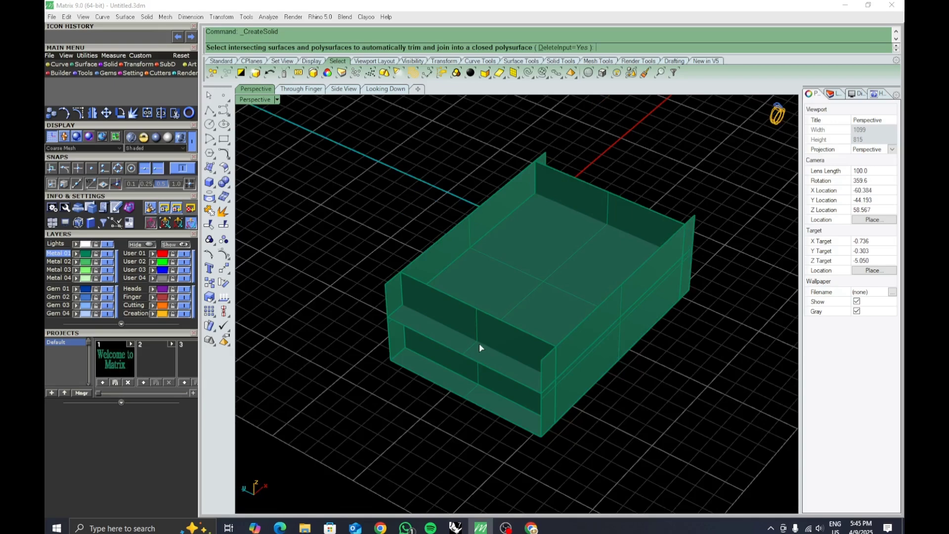
right_drag(480, 343, 497, 362)
click(513, 333)
click(479, 203)
click(615, 218)
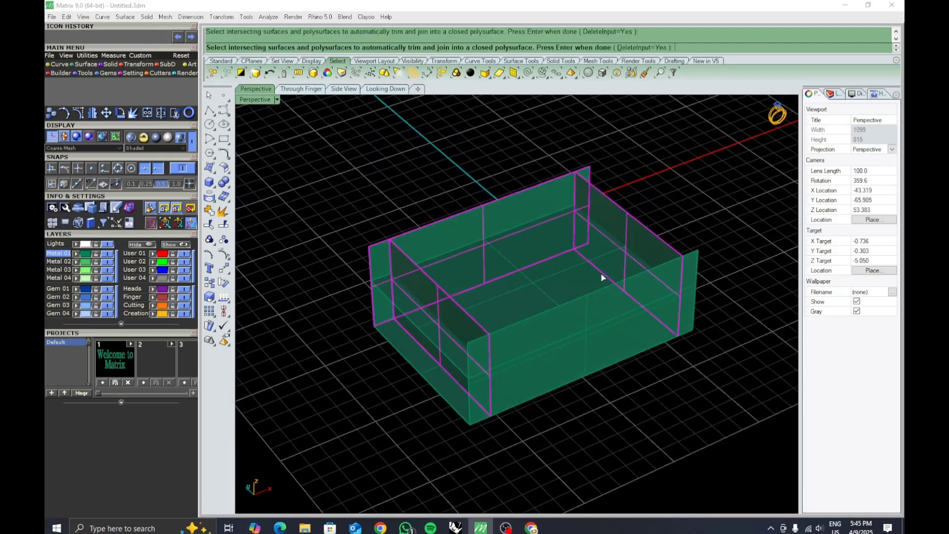
click(602, 275)
click(579, 338)
right_drag(564, 392, 471, 345)
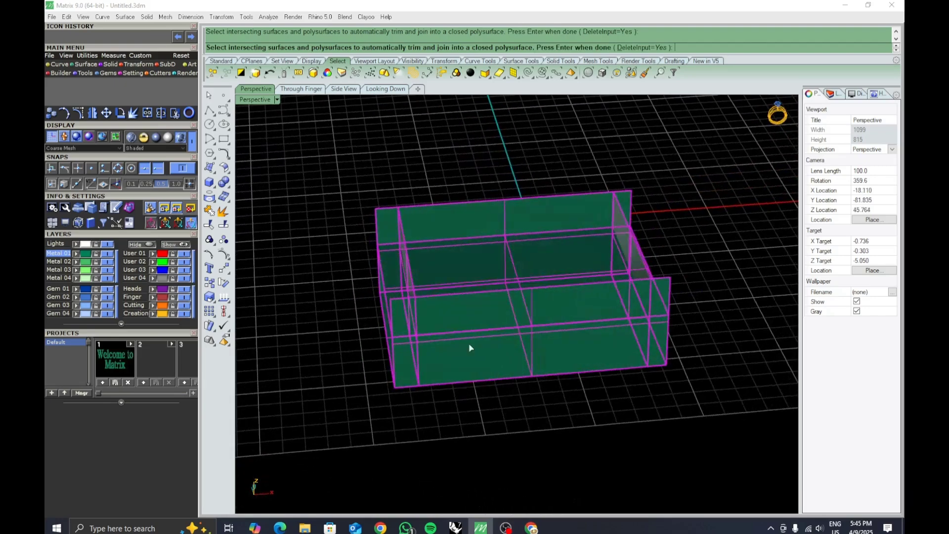
drag(299, 147, 711, 434)
key(Return)
Step: Select the newly created box to check that it is a single solid, clear the selection, and inspect it from several sides
right_drag(487, 414, 556, 372)
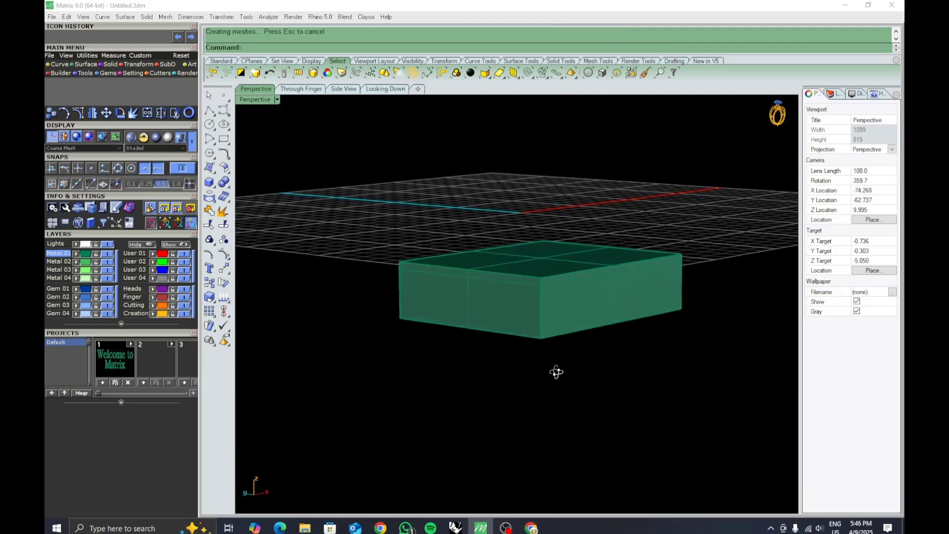
click(555, 327)
key(Escape)
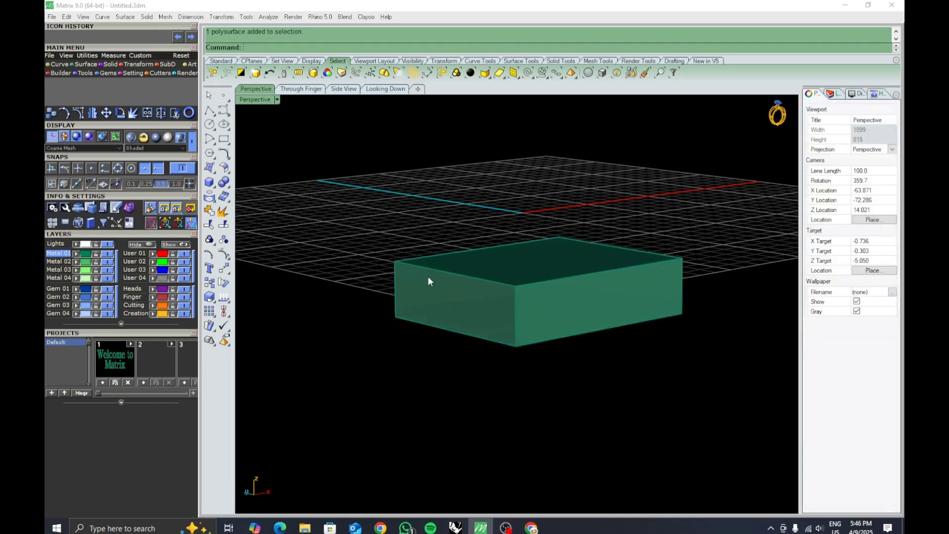
right_drag(428, 276, 401, 244)
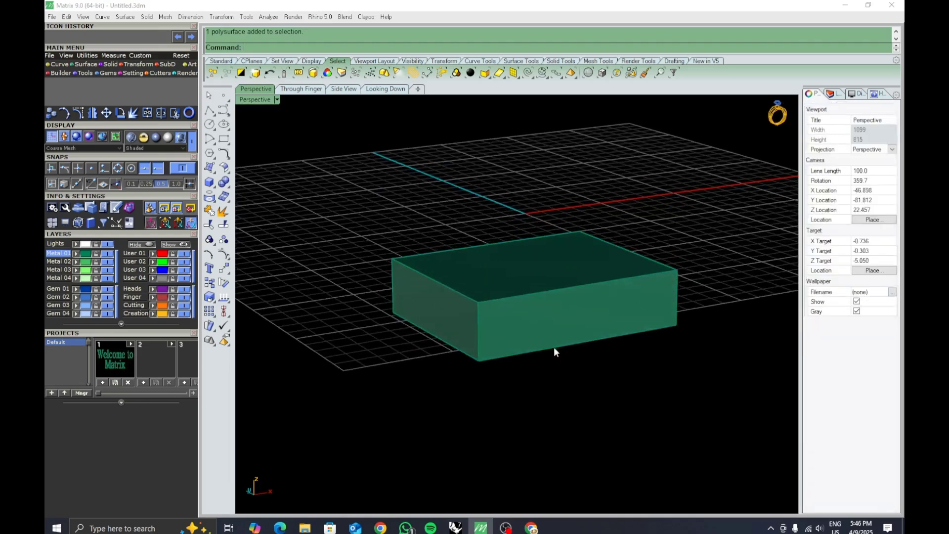
right_drag(554, 348, 506, 233)
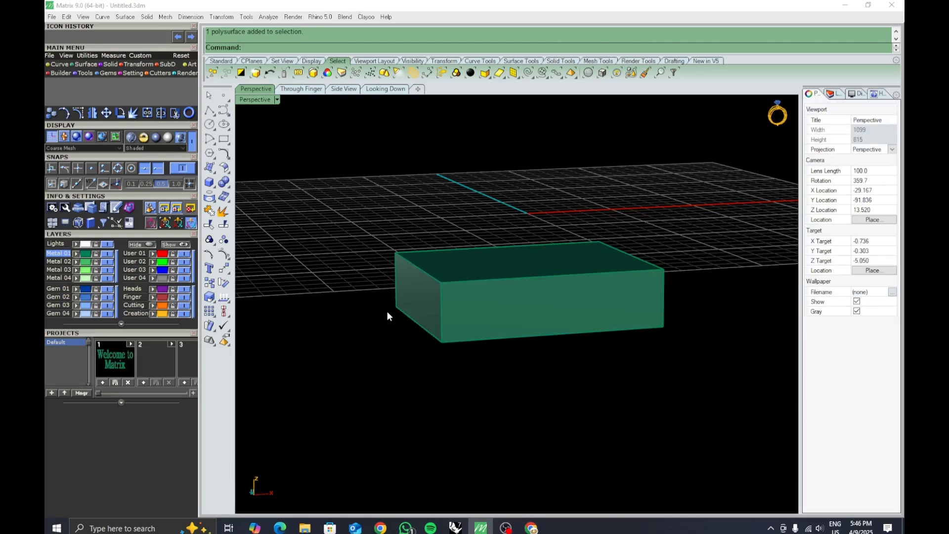
right_drag(387, 310, 482, 367)
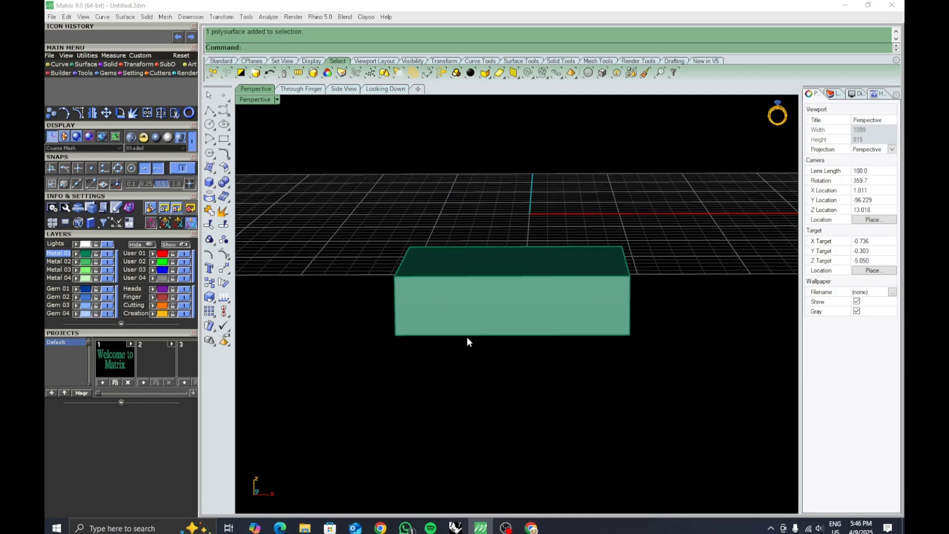
right_drag(468, 341, 369, 265)
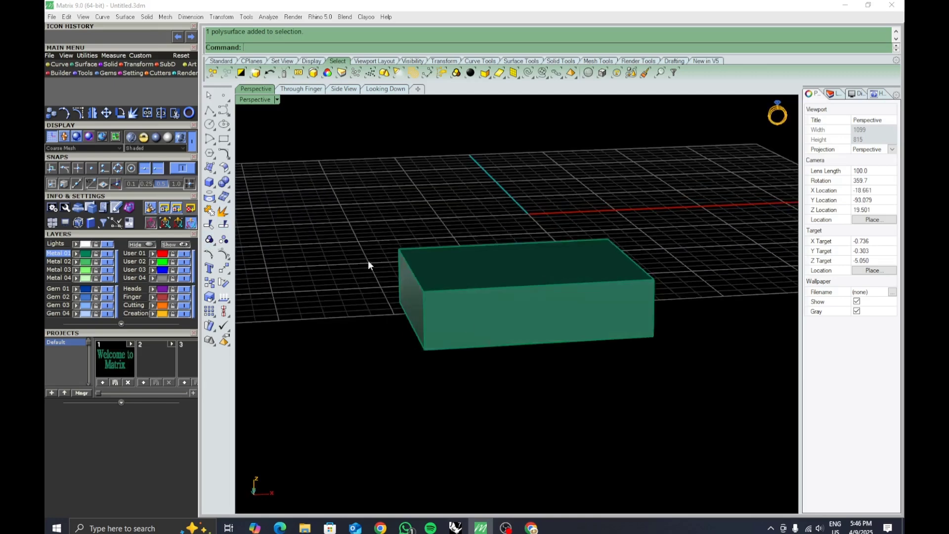
Step: Try the Shell command on the closed box with a thickness of 1 and one face removed, and undo the result
click(225, 185)
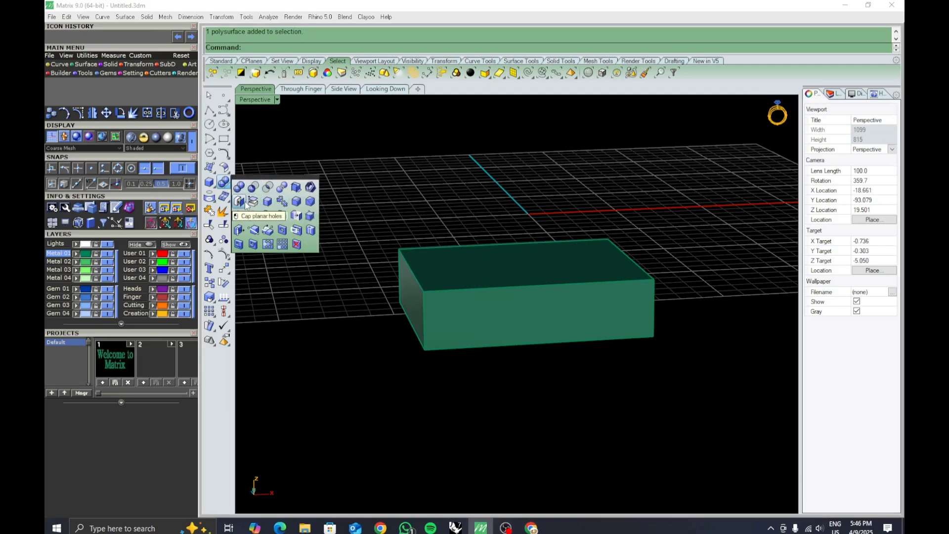
click(309, 187)
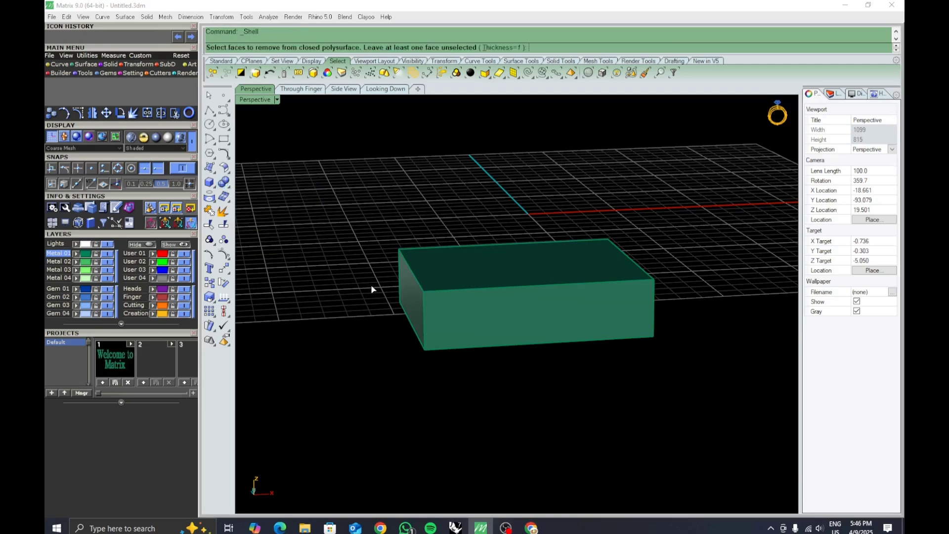
shift+right_drag(373, 288, 473, 342)
click(447, 330)
key(Return)
key(ctrl+z)
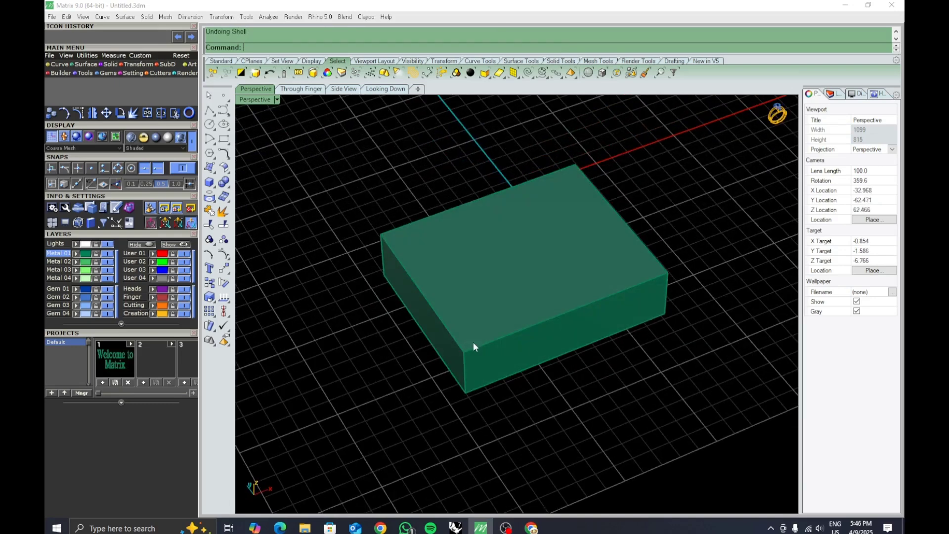
Step: Shell the closed box with a thickness of 0.5, removing two adjacent side faces that meet at a corner
right_click(464, 343)
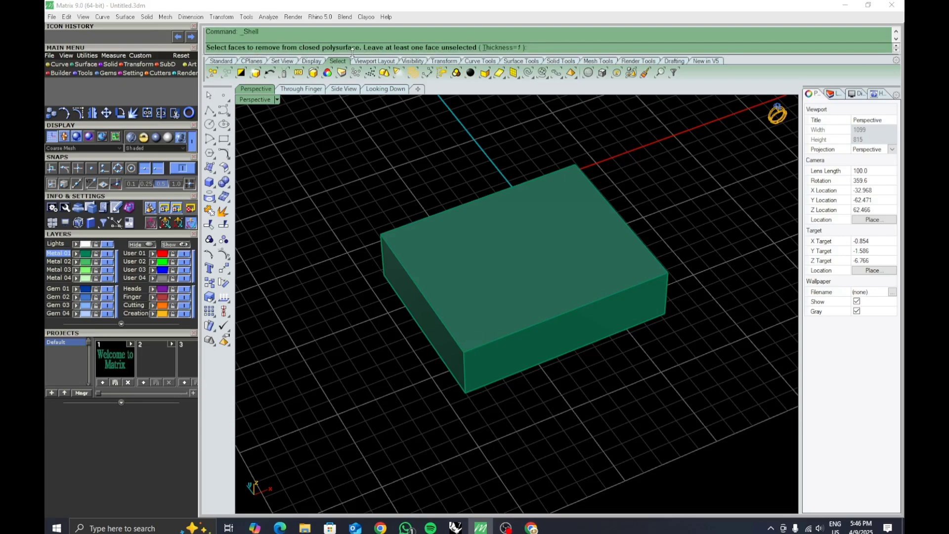
right_drag(424, 273, 517, 311)
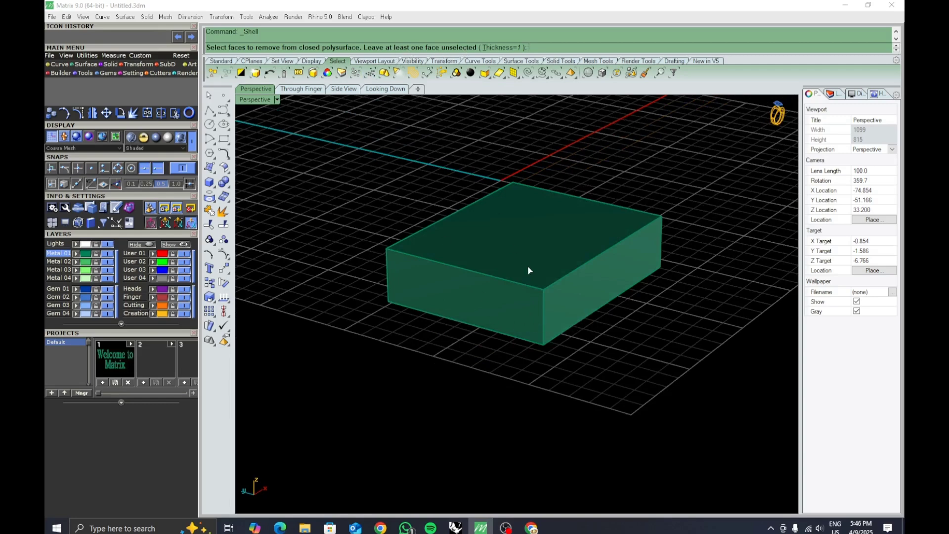
right_drag(519, 295, 503, 326)
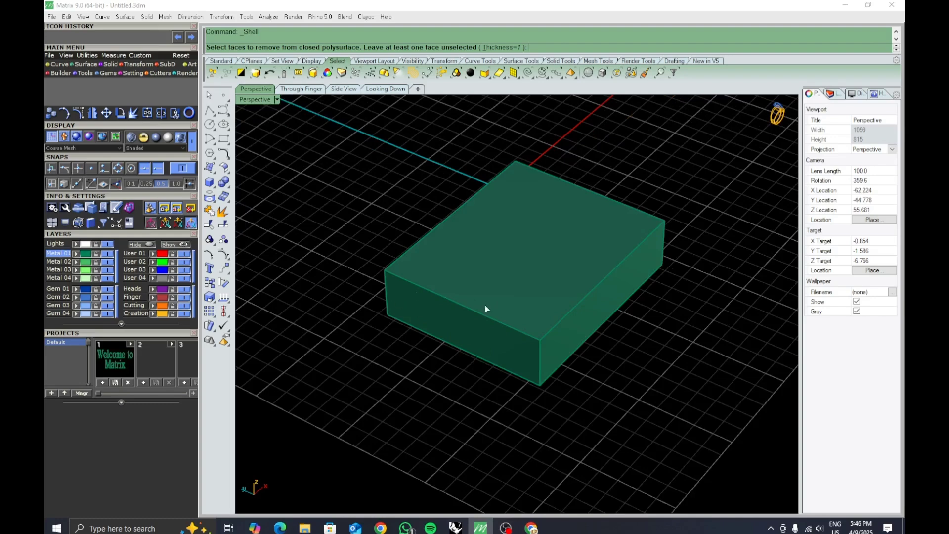
right_drag(500, 386, 611, 255)
right_drag(511, 345, 595, 290)
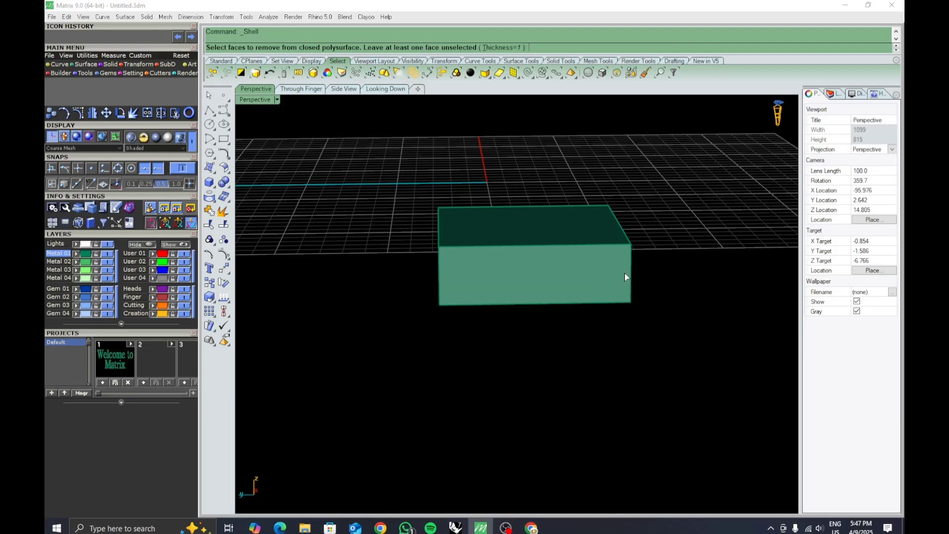
right_drag(625, 276, 489, 137)
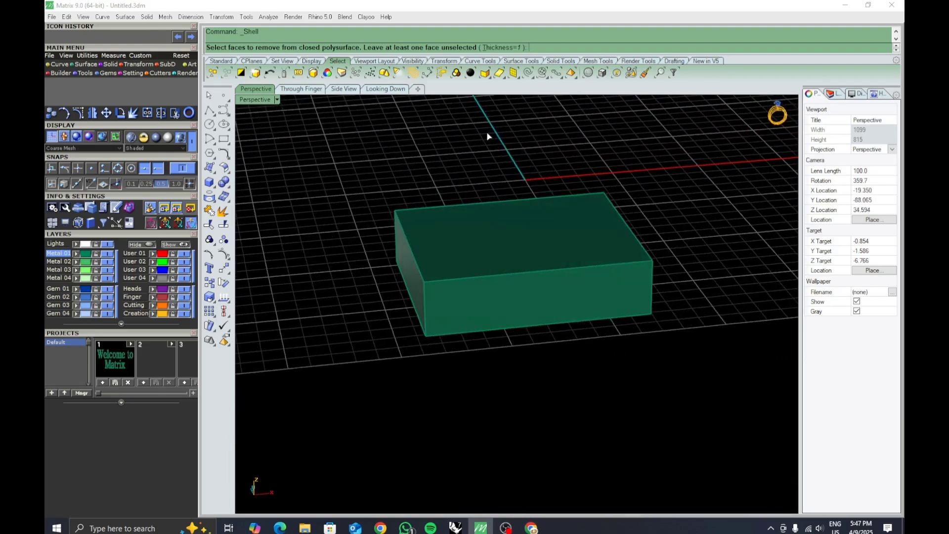
click(504, 48)
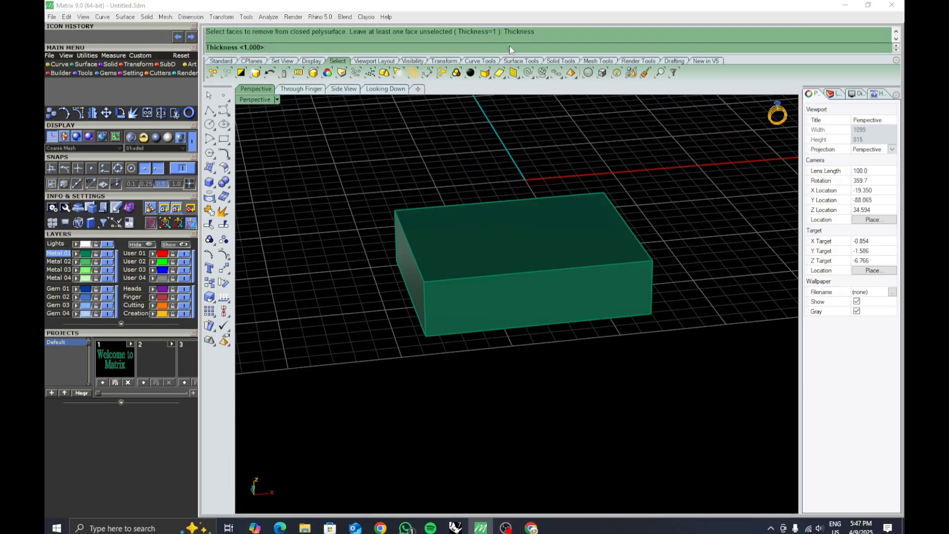
key(Return)
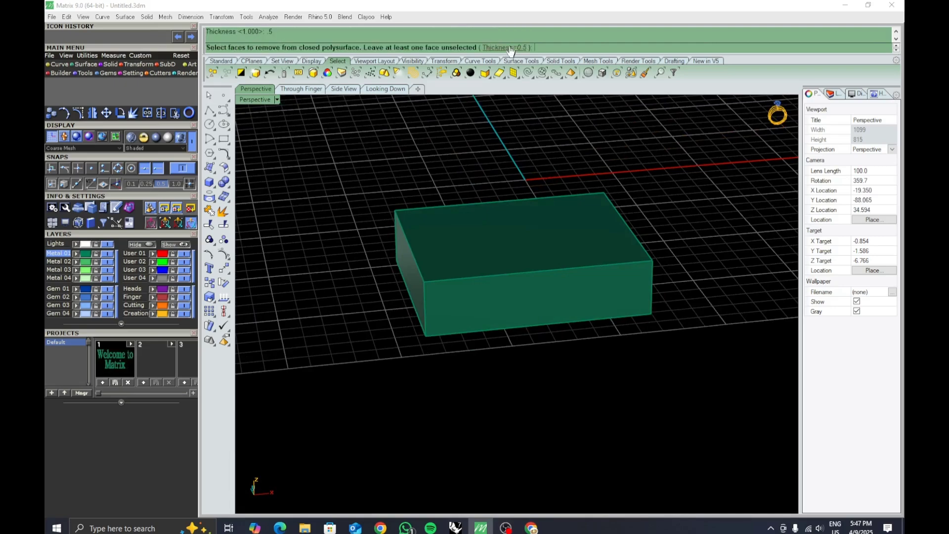
right_drag(449, 179, 515, 284)
click(515, 284)
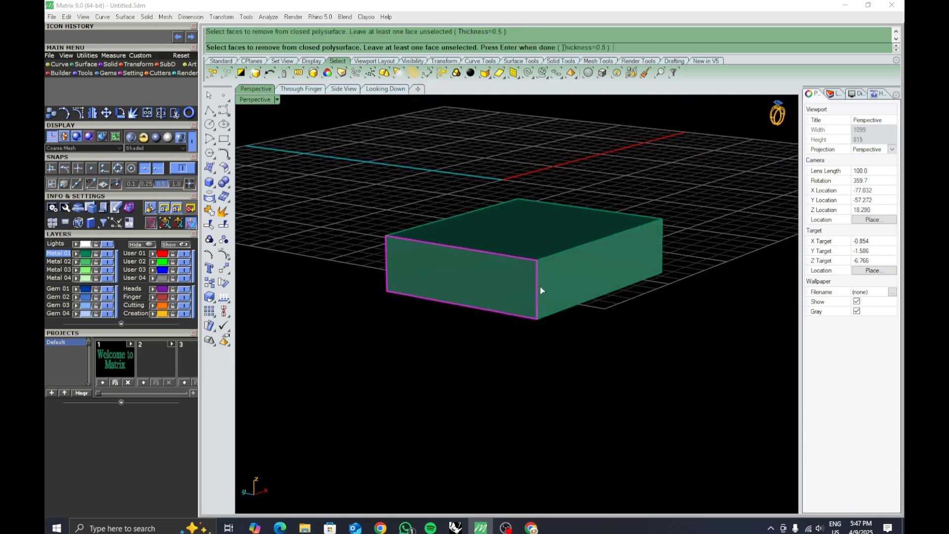
click(549, 288)
key(Return)
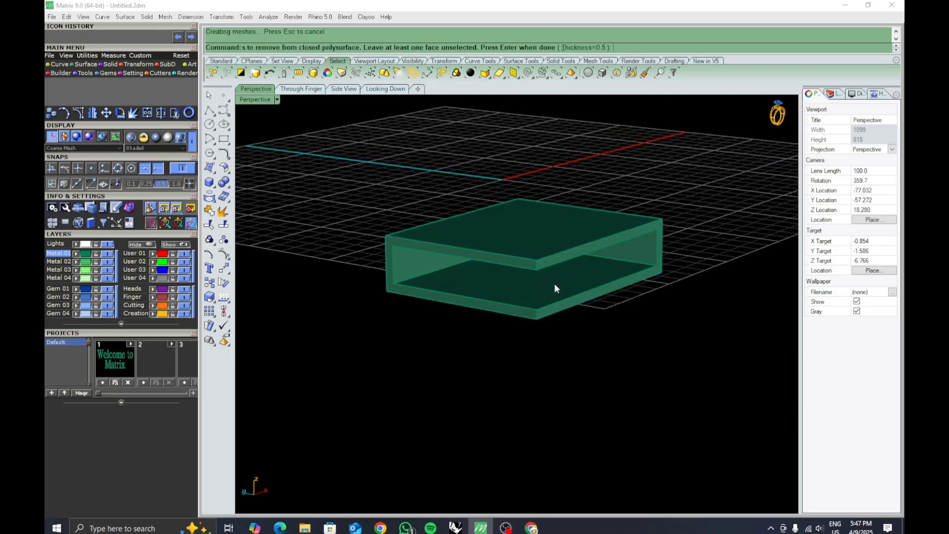
Step: Measure the upper wall's thickness at the shelled box's open corner with a dimension preview in the Through Finger view, leaving it unplaced
right_drag(554, 284, 534, 230)
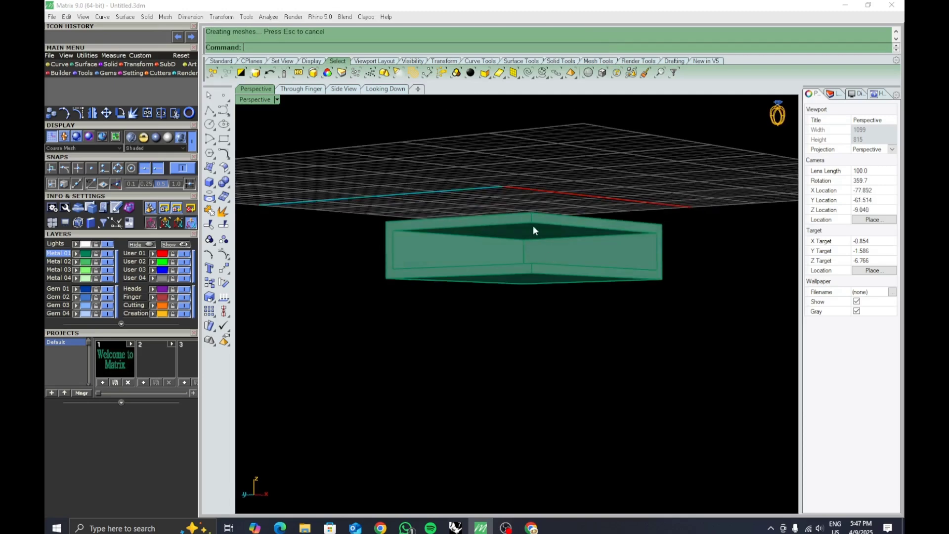
click(222, 61)
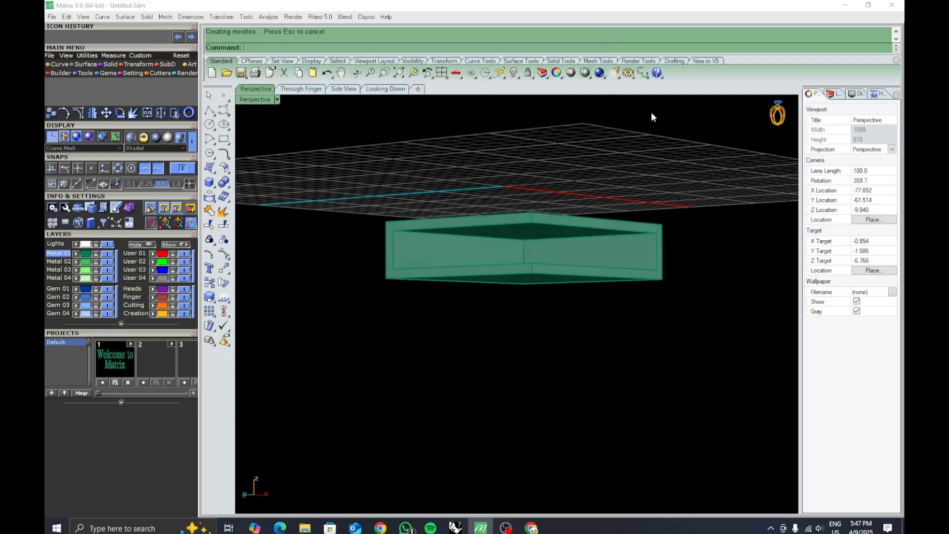
click(642, 73)
right_drag(600, 166, 602, 184)
scroll(581, 210, up, 3)
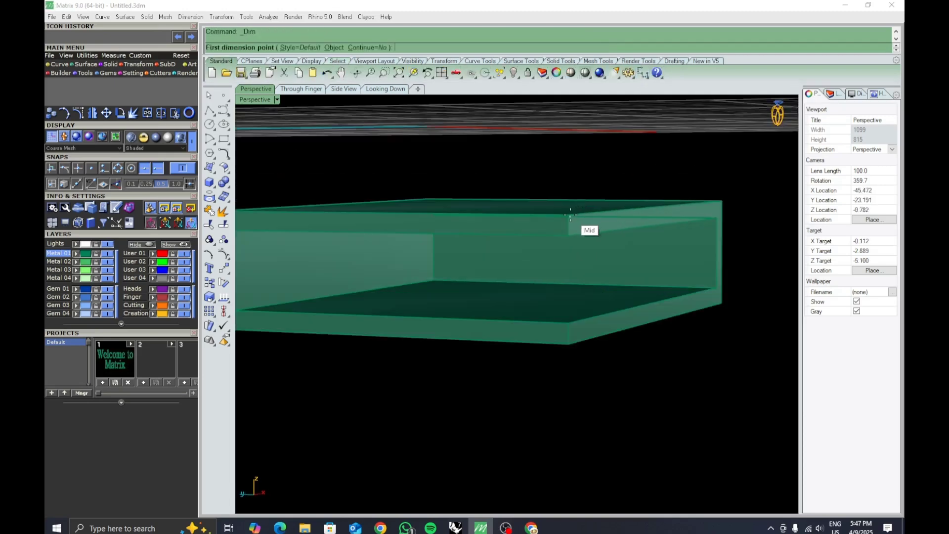
right_drag(568, 216, 633, 292)
click(618, 330)
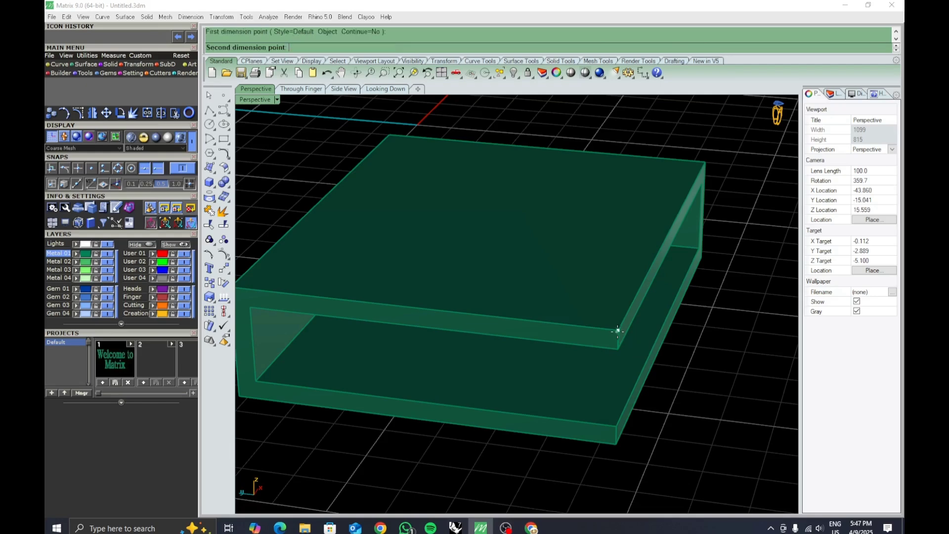
click(621, 351)
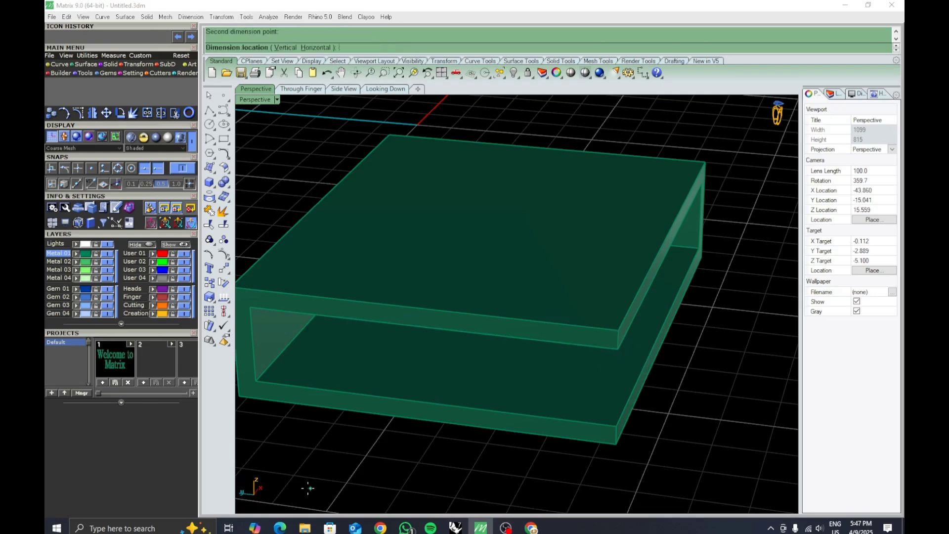
click(301, 89)
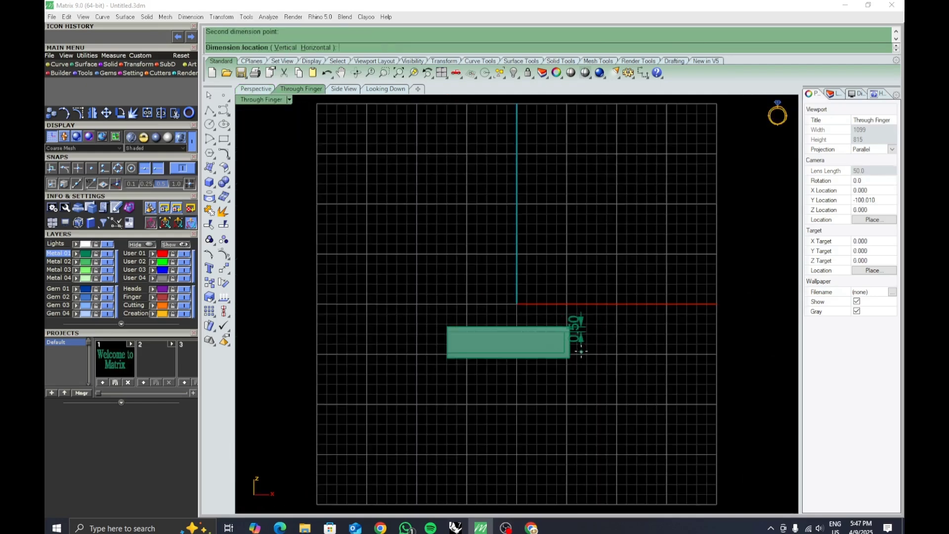
scroll(581, 351, up, 5)
key(Escape)
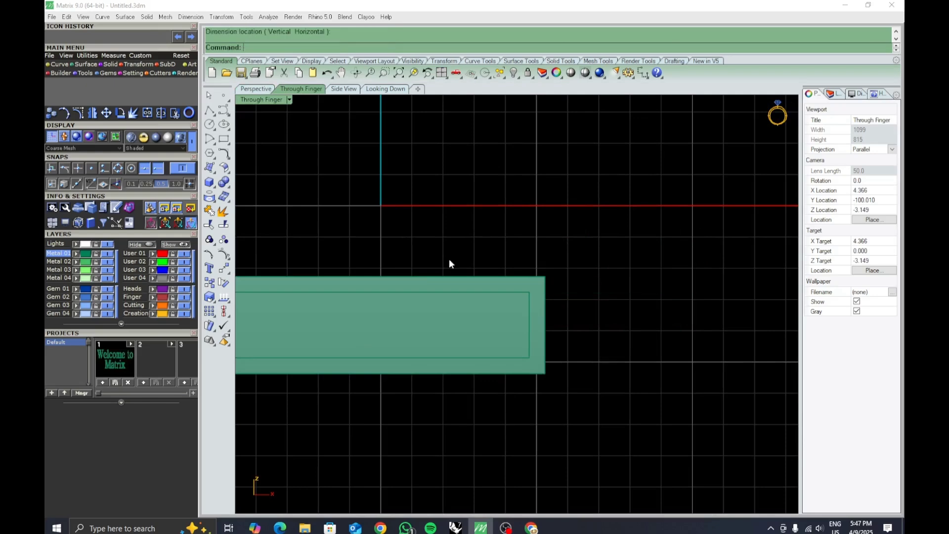
click(254, 89)
Step: Undo the Shell on the box after viewing its open sides
right_drag(596, 337, 337, 297)
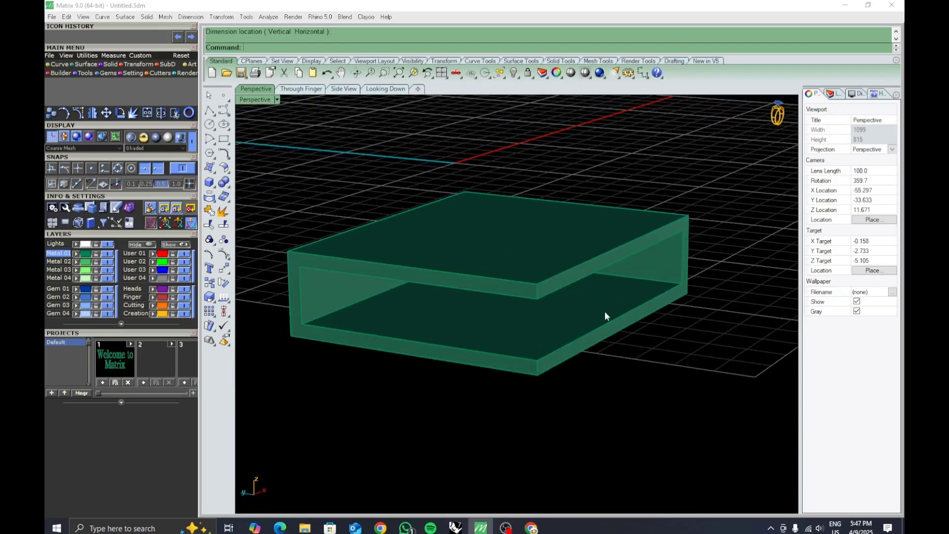
scroll(668, 301, down, 3)
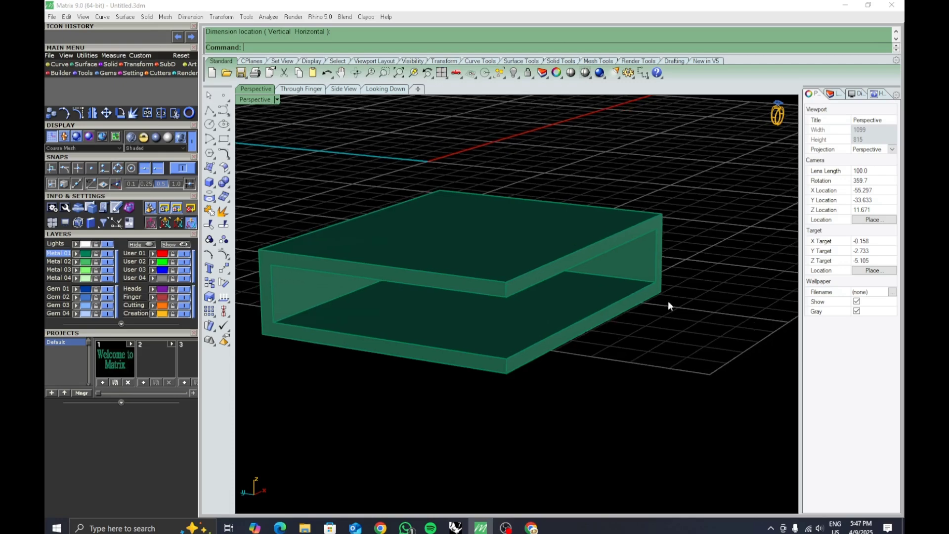
right_drag(671, 315, 471, 350)
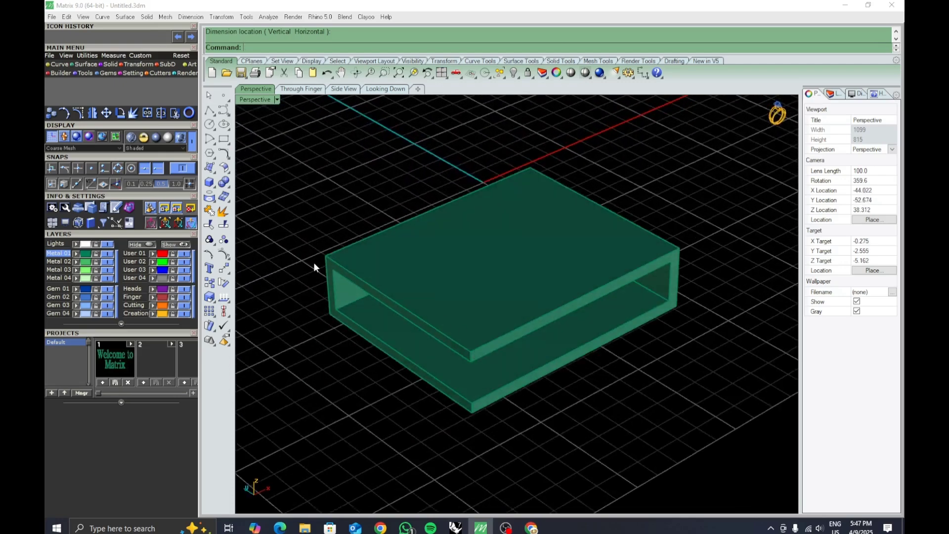
key(ctrl+z)
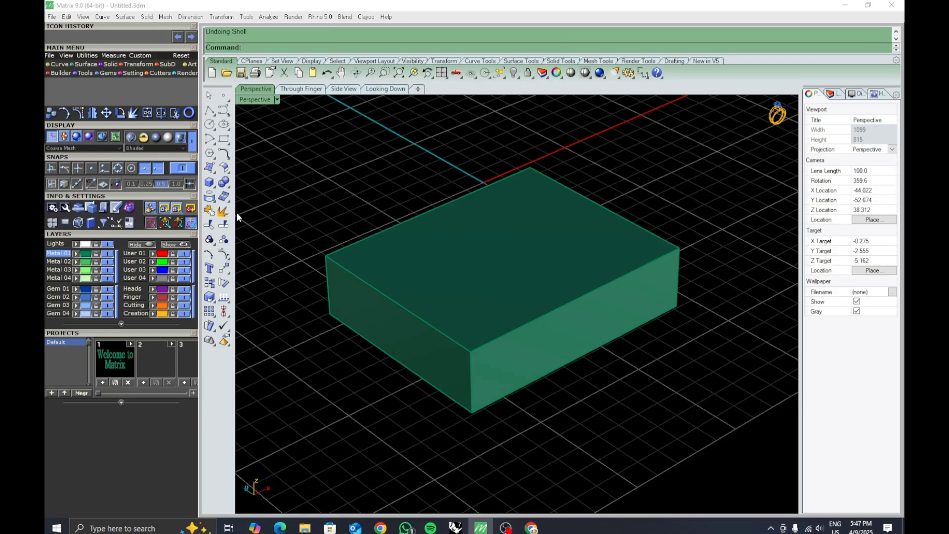
Step: Run UnjoinEdge on all seven edges bounding two adjacent side faces of the closed box
click(230, 188)
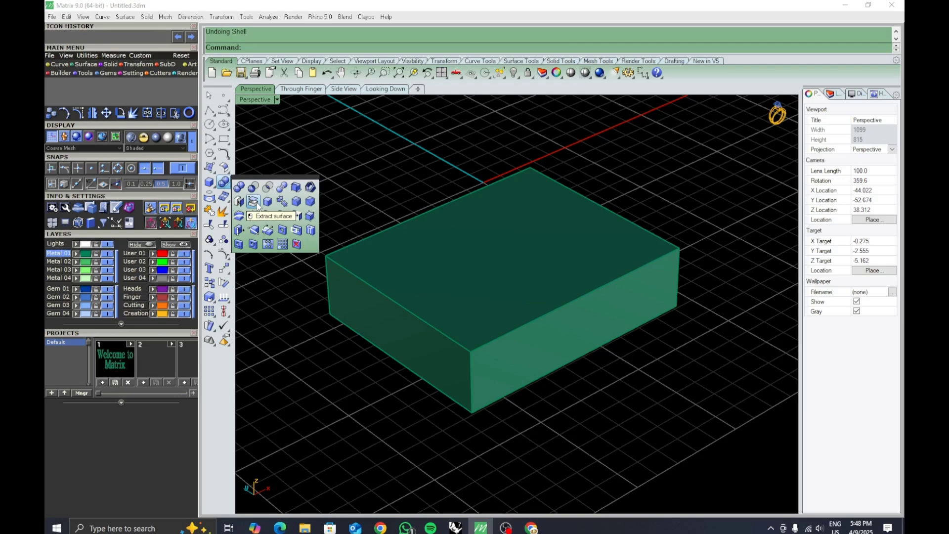
click(284, 202)
right_drag(413, 319, 407, 318)
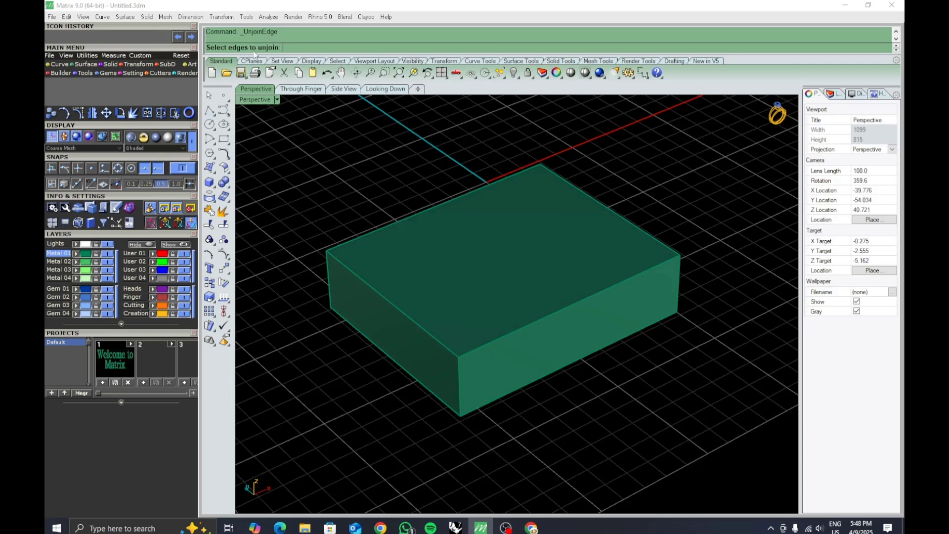
click(453, 352)
click(467, 353)
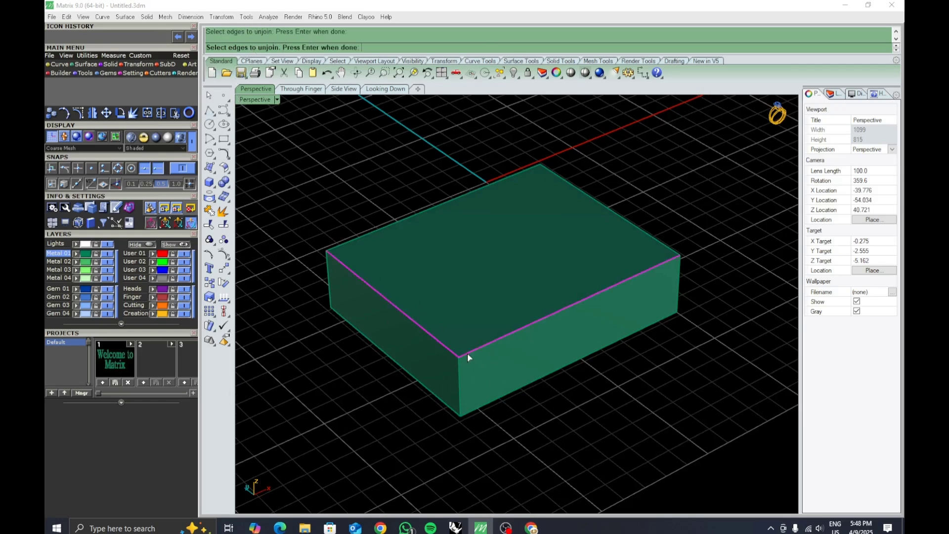
click(465, 414)
click(457, 413)
click(462, 408)
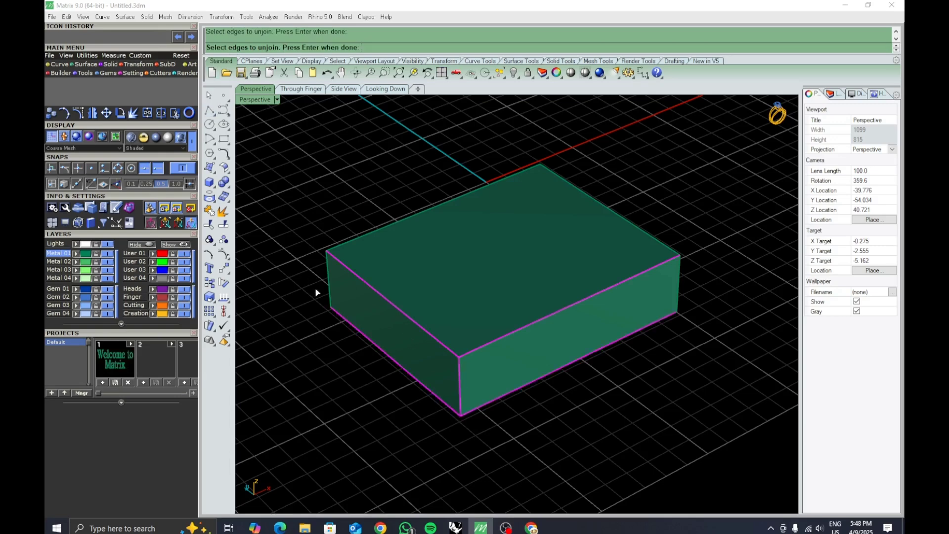
click(329, 292)
click(678, 292)
key(Return)
Step: Move the two unjoined side faces outward, each clear of its side of the box
click(627, 323)
drag(548, 314, 593, 346)
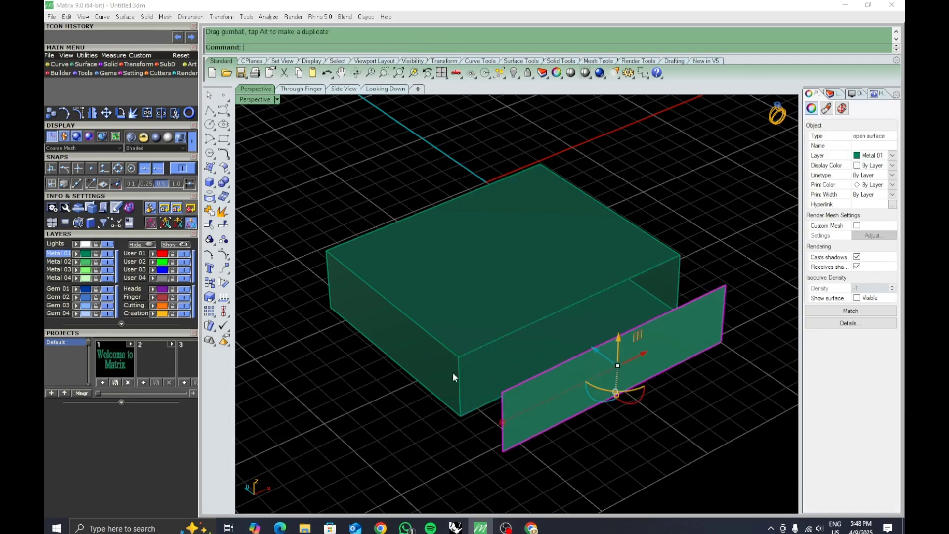
click(391, 331)
drag(419, 322, 385, 332)
Step: Select the remaining box body and the detached side faces in turn to check they are separate objects, then clear the selection
click(479, 352)
right_drag(479, 351, 396, 340)
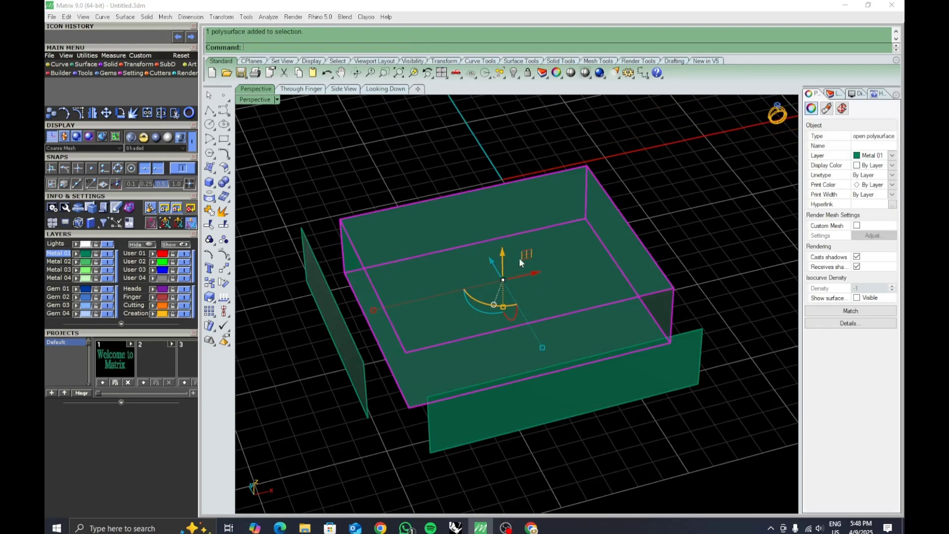
click(627, 216)
right_drag(492, 418, 510, 380)
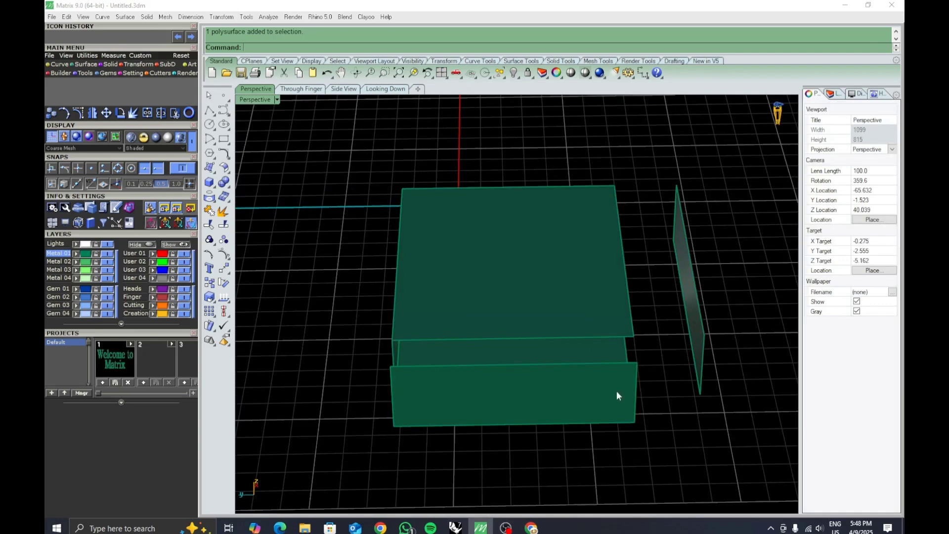
click(581, 416)
click(691, 429)
right_drag(691, 429, 544, 434)
click(348, 345)
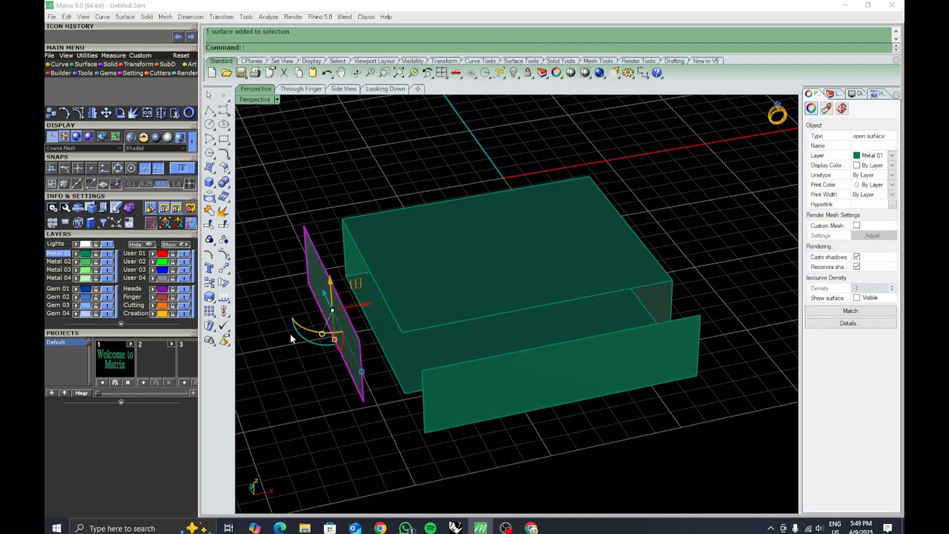
click(311, 420)
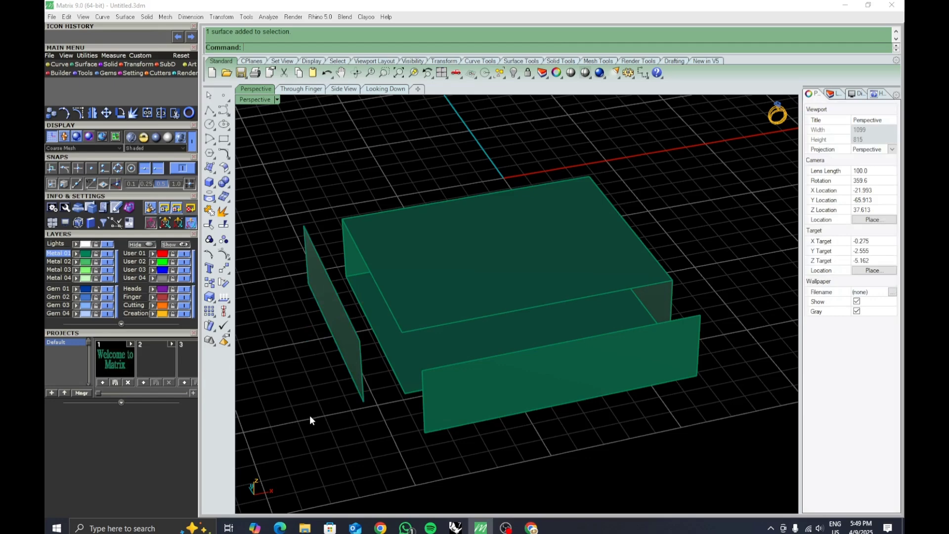
Step: Undo both side-face moves and the edge unjoining
key(ctrl+z)
key(ctrl+z)
key(ctrl+z)
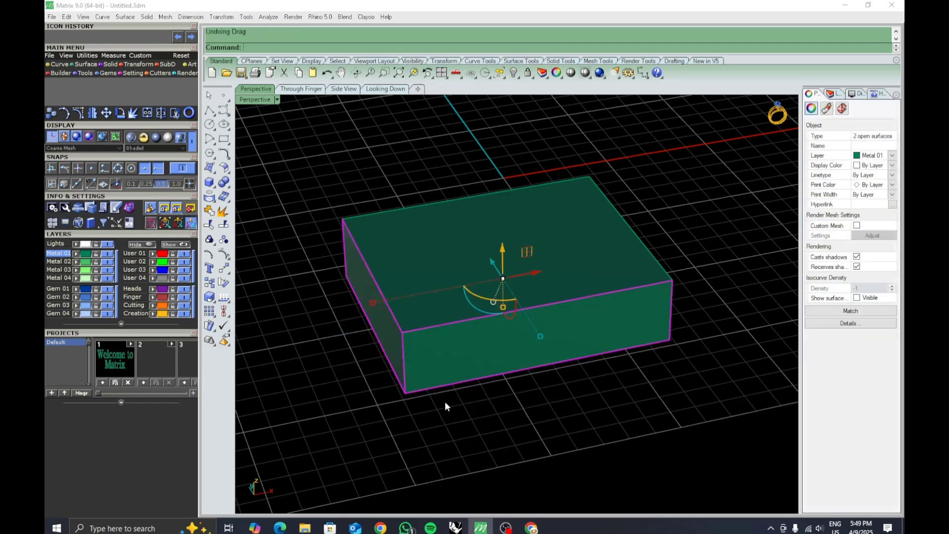
shift+right_drag(428, 352, 431, 394)
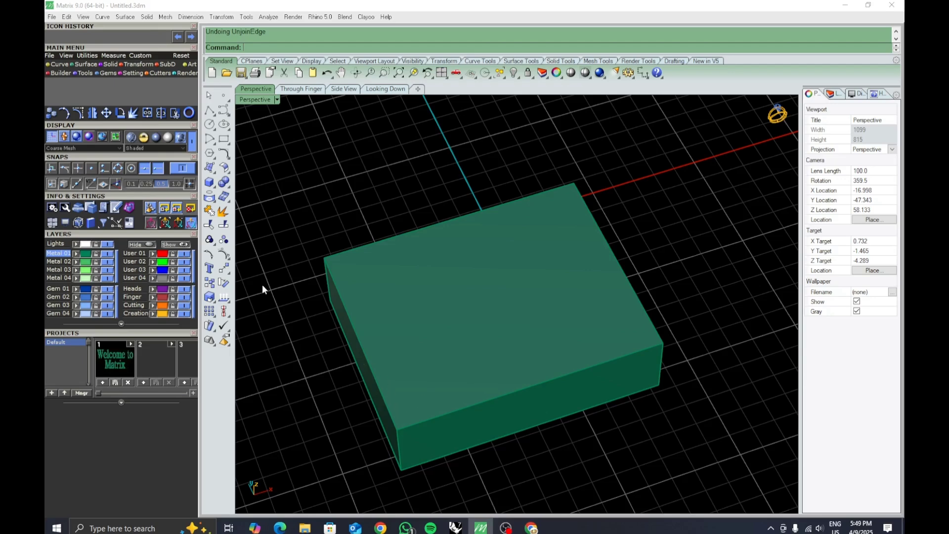
click(225, 182)
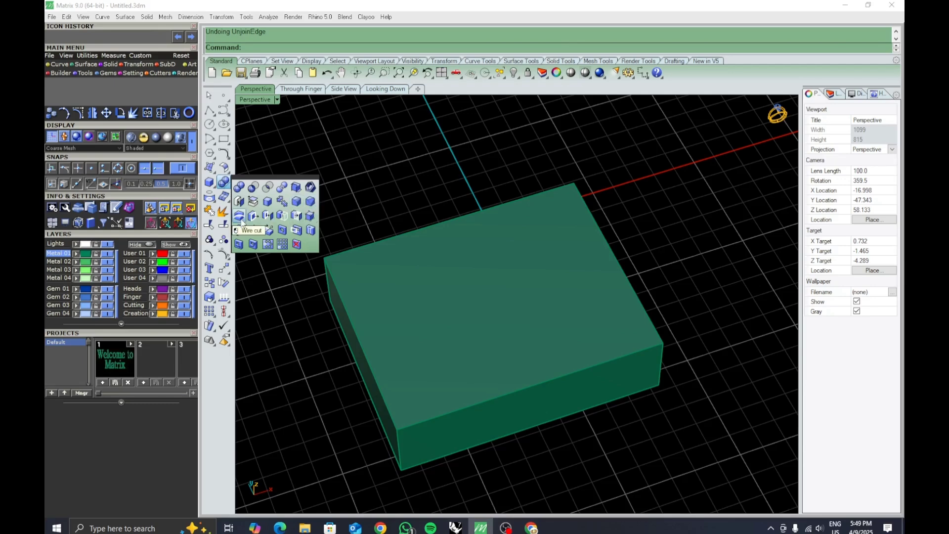
click(239, 216)
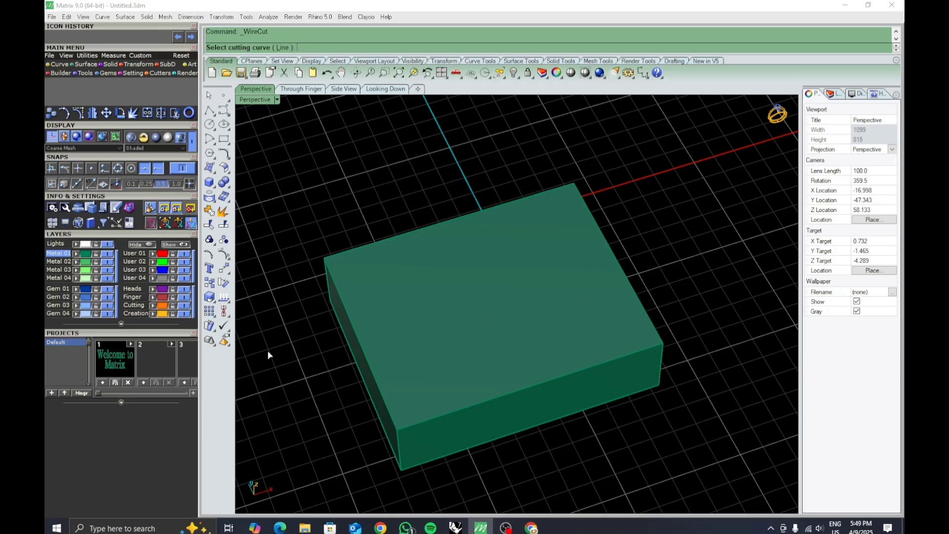
shift+right_drag(481, 348, 519, 343)
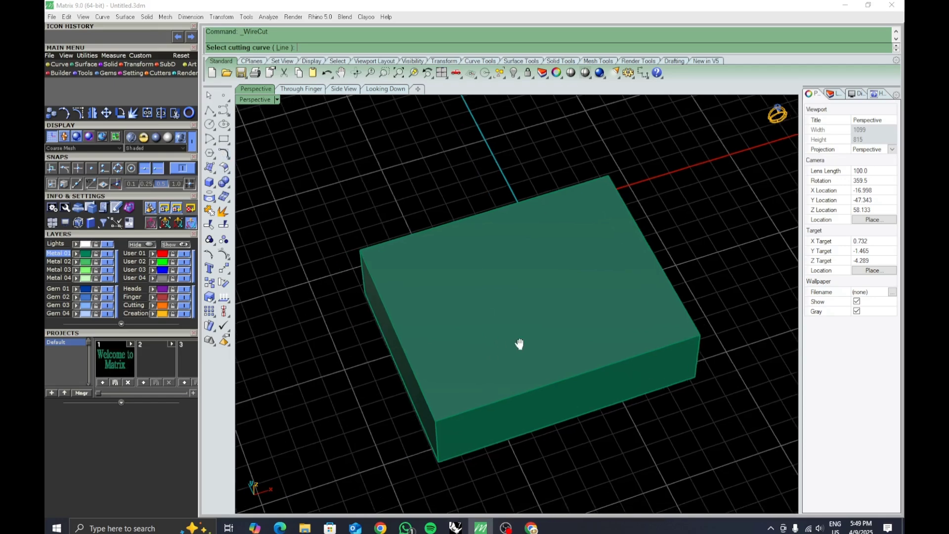
right_click(404, 246)
Step: Draw a corner-to-corner rectangle that appears inside the box's outline when seen from above
right_drag(450, 281, 439, 335)
click(224, 140)
click(404, 254)
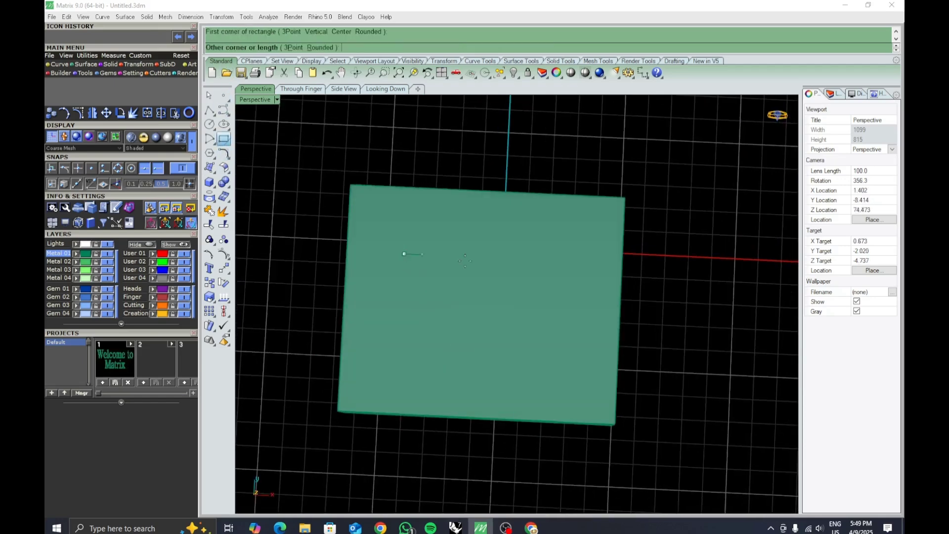
click(533, 394)
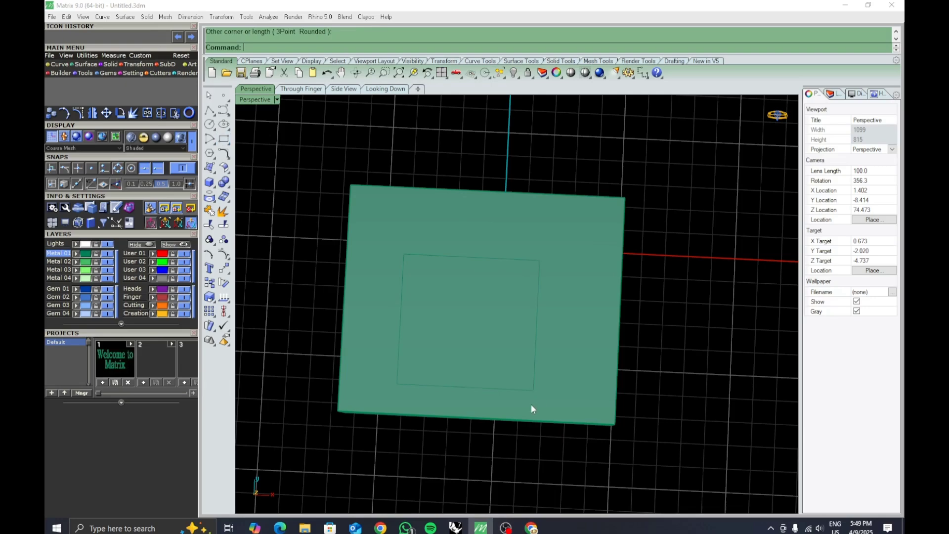
right_drag(531, 404, 526, 366)
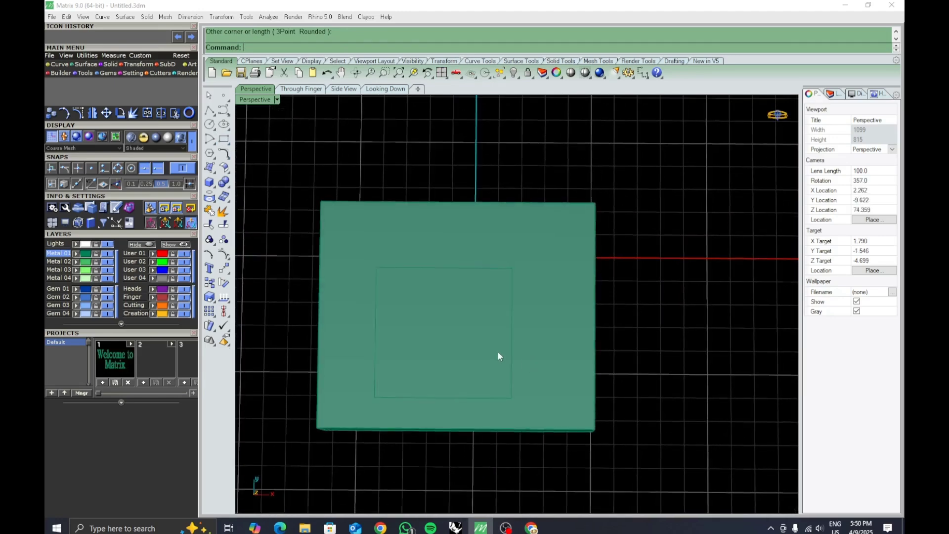
Step: Use Wire Cut with the rectangle to cut a rectangular opening down through the box, keeping DeleteInput, BothSides and KeepAll at No
click(224, 183)
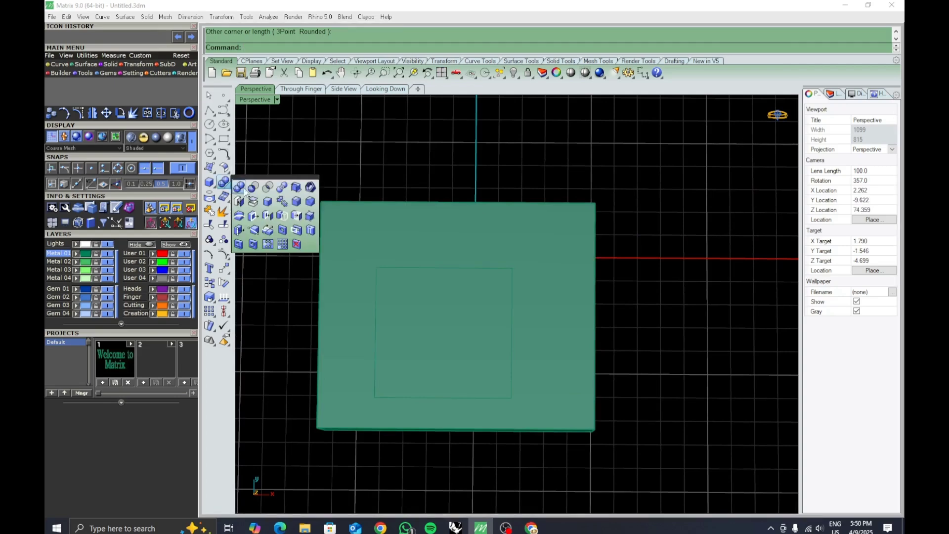
click(242, 220)
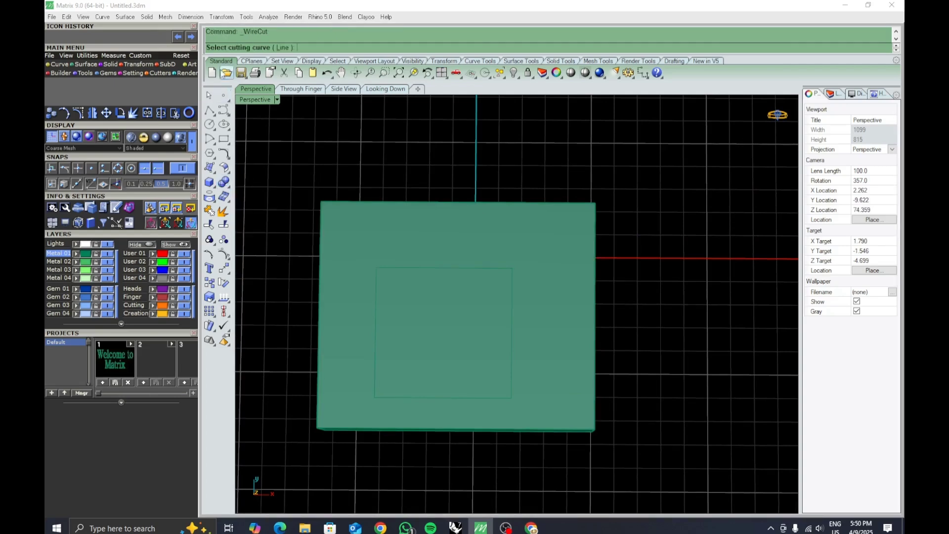
click(494, 398)
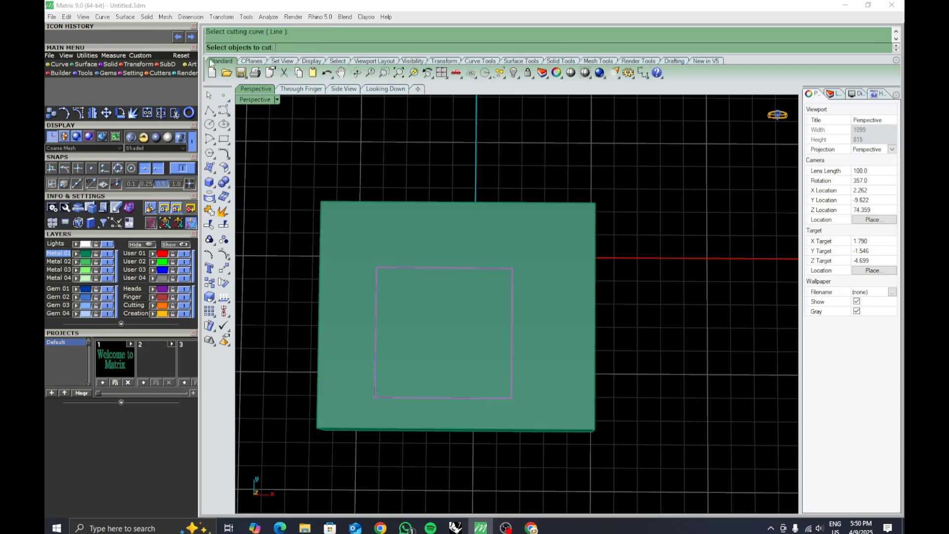
click(386, 268)
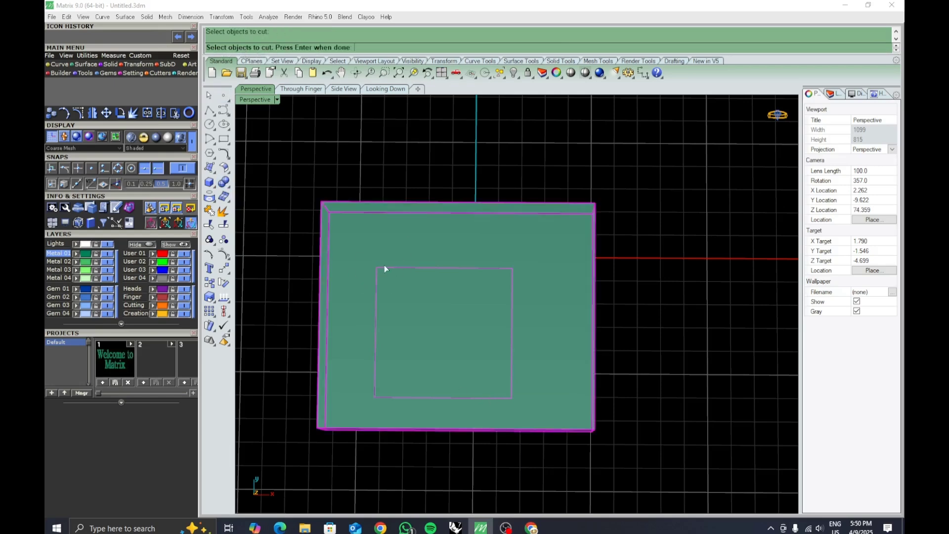
key(Return)
right_drag(443, 328, 467, 277)
click(457, 367)
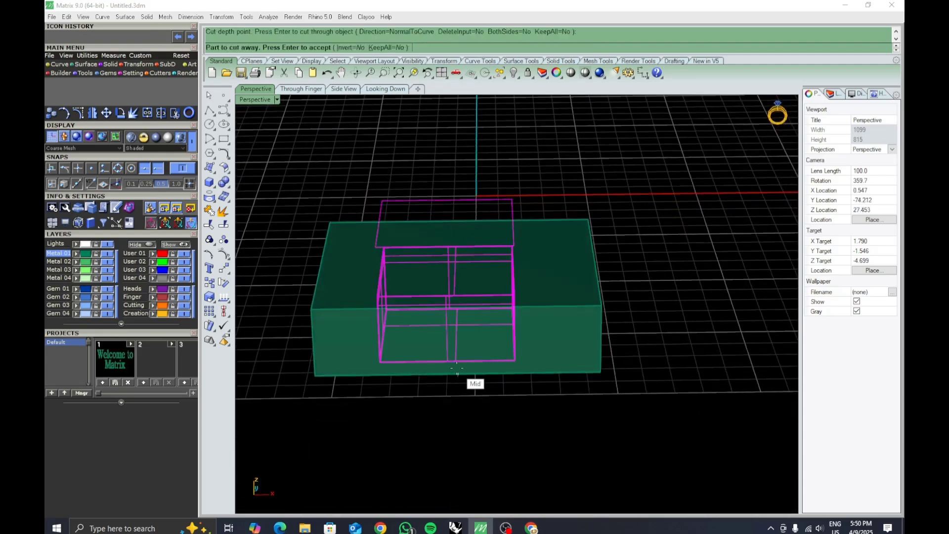
key(Return)
right_drag(458, 371, 469, 249)
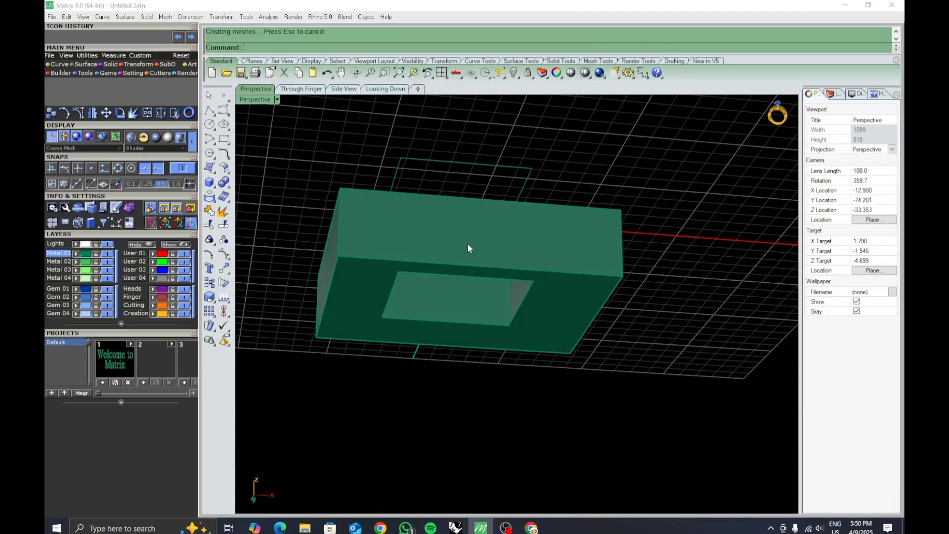
right_drag(466, 329, 483, 256)
key(Return)
right_drag(485, 357, 421, 242)
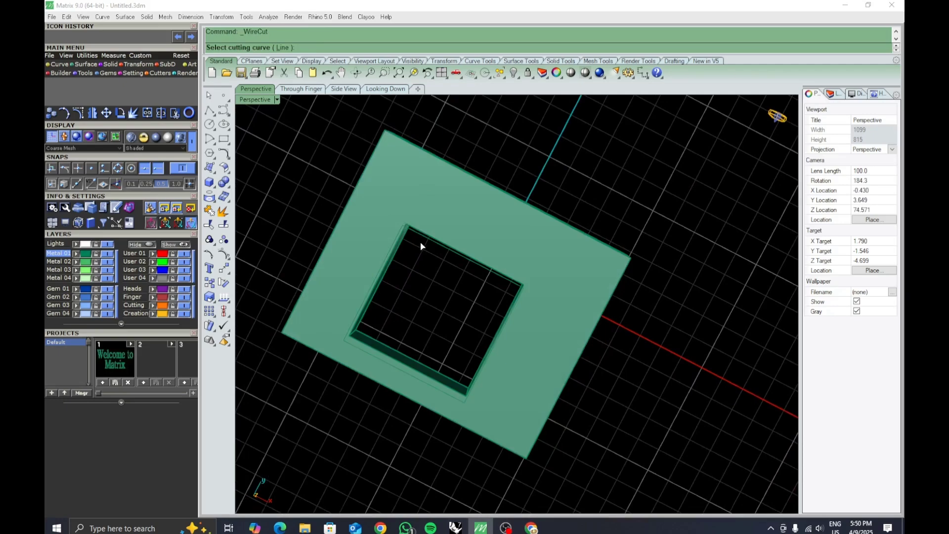
Step: Undo the Wire Cut so the box is solid again
right_drag(431, 386, 468, 333)
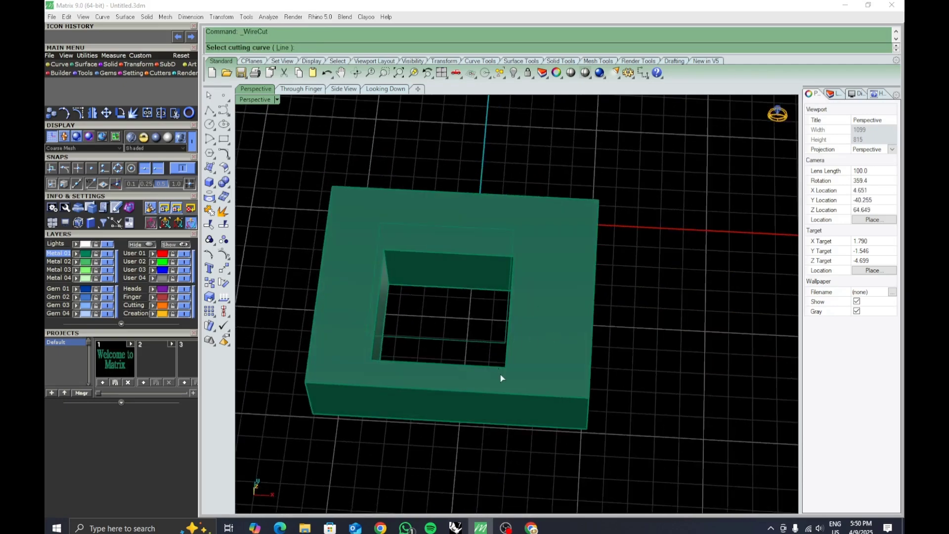
mouse_move(505, 421)
right_down()
mouse_move(470, 351)
mouse_move(490, 414)
right_up()
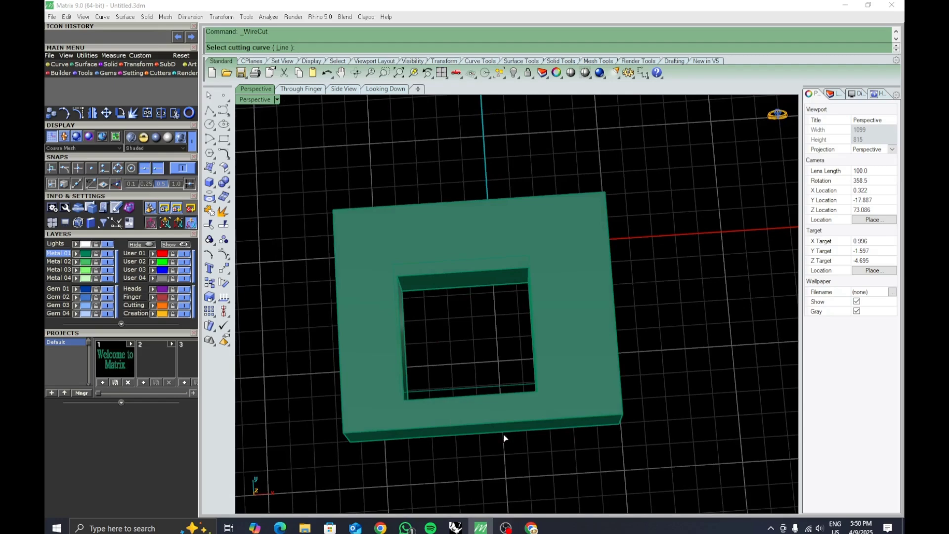
mouse_move(504, 438)
right_down()
mouse_move(515, 426)
mouse_move(515, 436)
right_up()
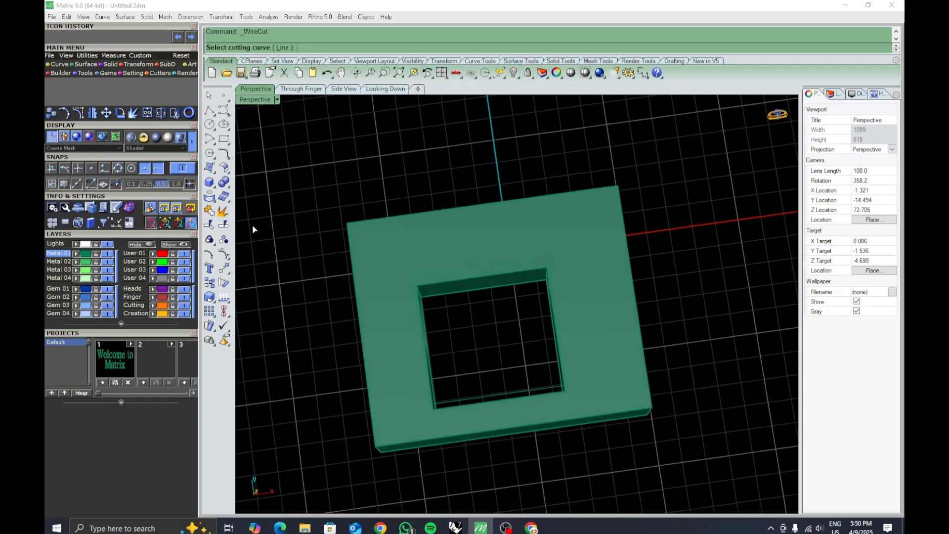
click(224, 182)
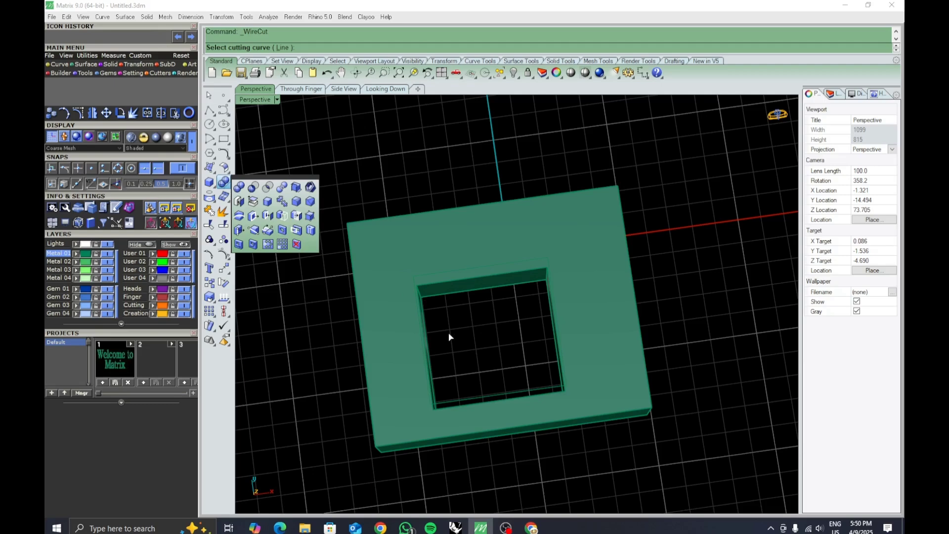
key(Escape)
right_drag(449, 332, 437, 298)
key(ctrl+z)
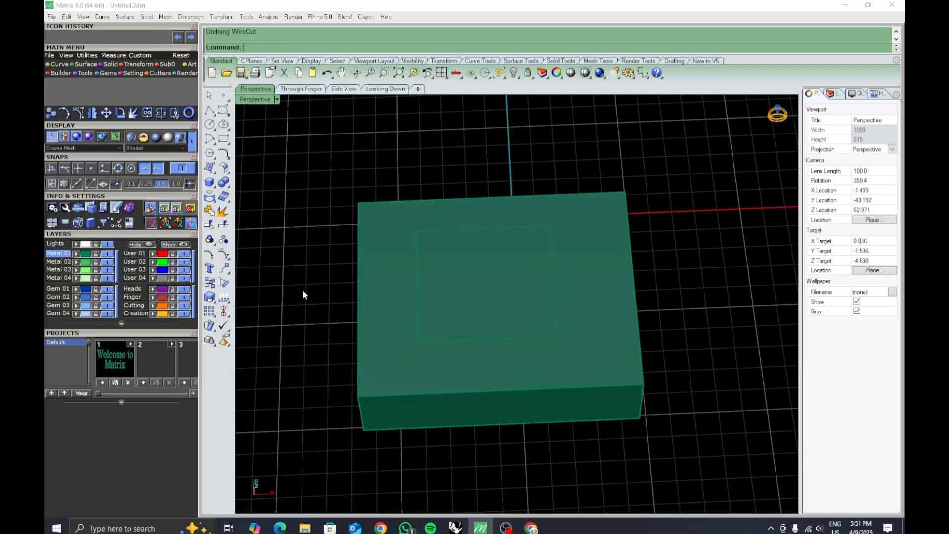
Step: Delete the rectangle curve that served as the cutter inside the box
click(398, 355)
click(435, 341)
key(Delete)
Step: Fillet all four top edges of the box with Fillet Edge at a radius of 1
click(225, 183)
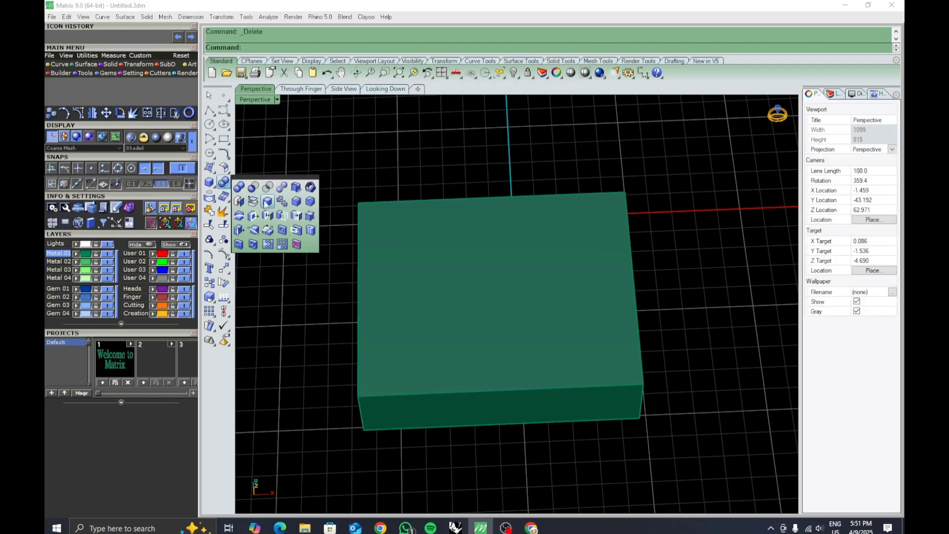
click(299, 207)
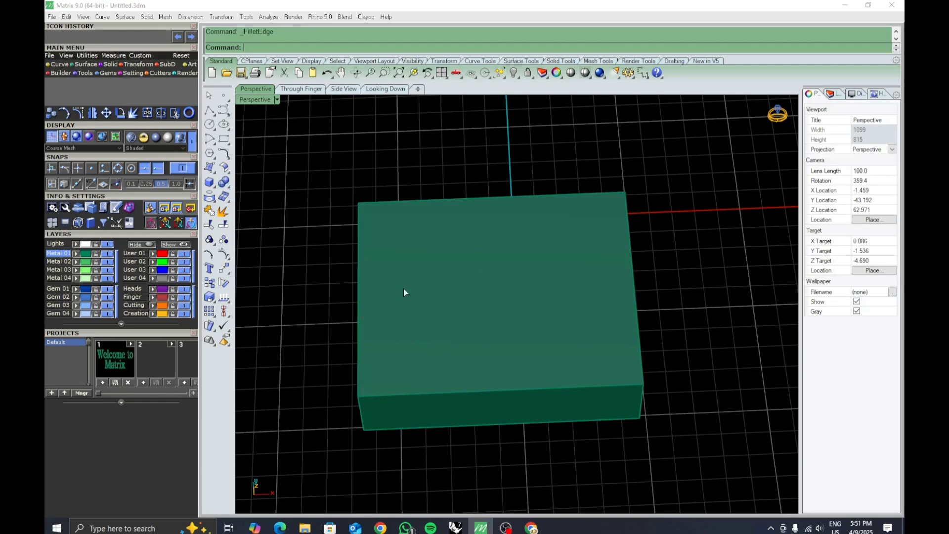
right_drag(403, 289, 421, 272)
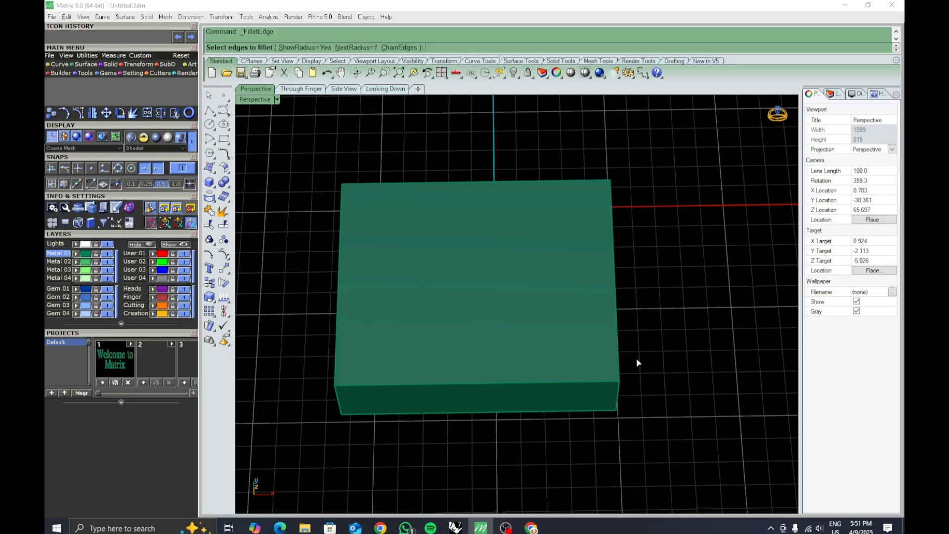
right_drag(613, 327, 603, 284)
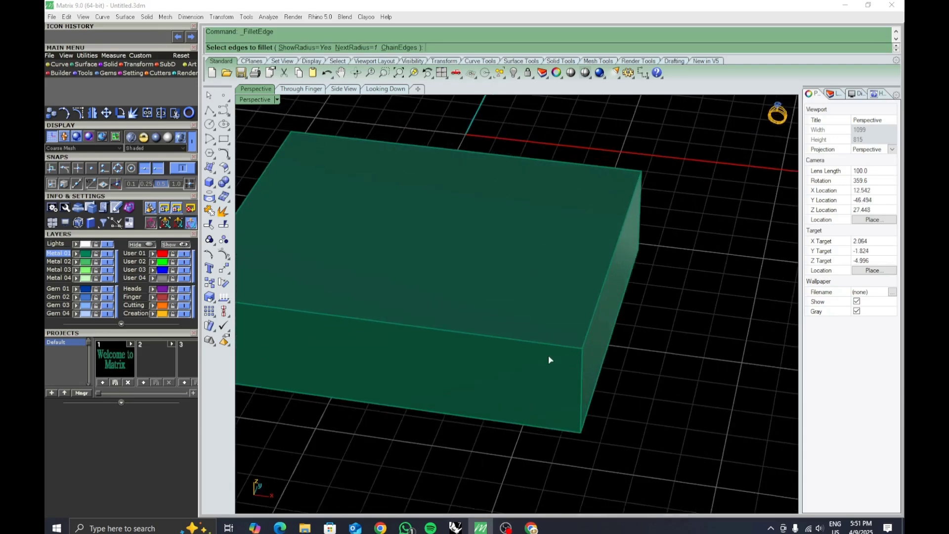
right_drag(534, 339, 567, 306)
click(594, 322)
click(572, 364)
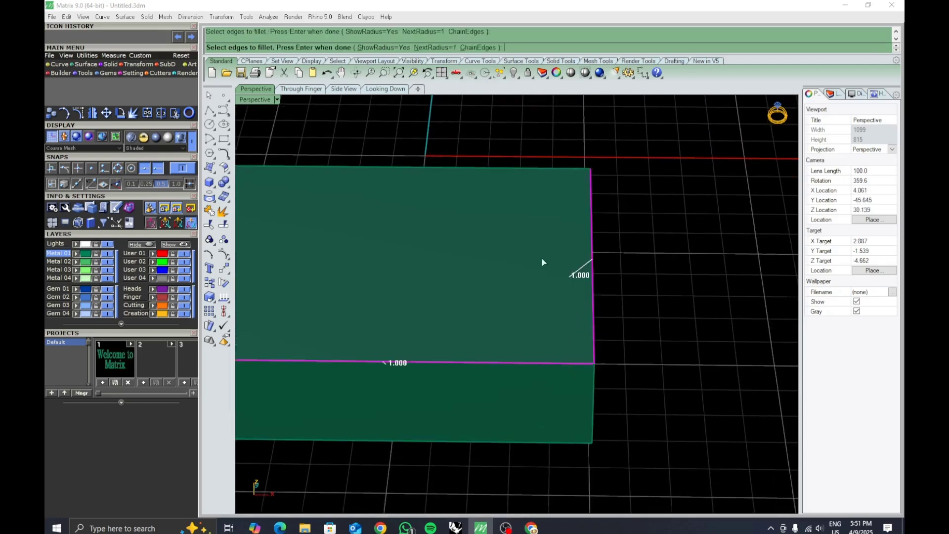
click(529, 170)
shift+right_drag(529, 174, 553, 252)
click(306, 265)
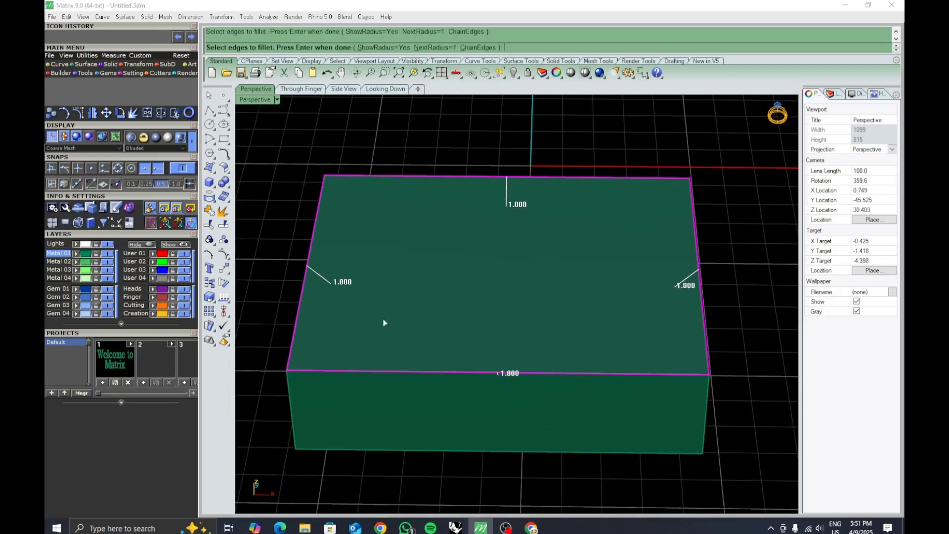
right_drag(445, 327, 443, 300)
key(Return)
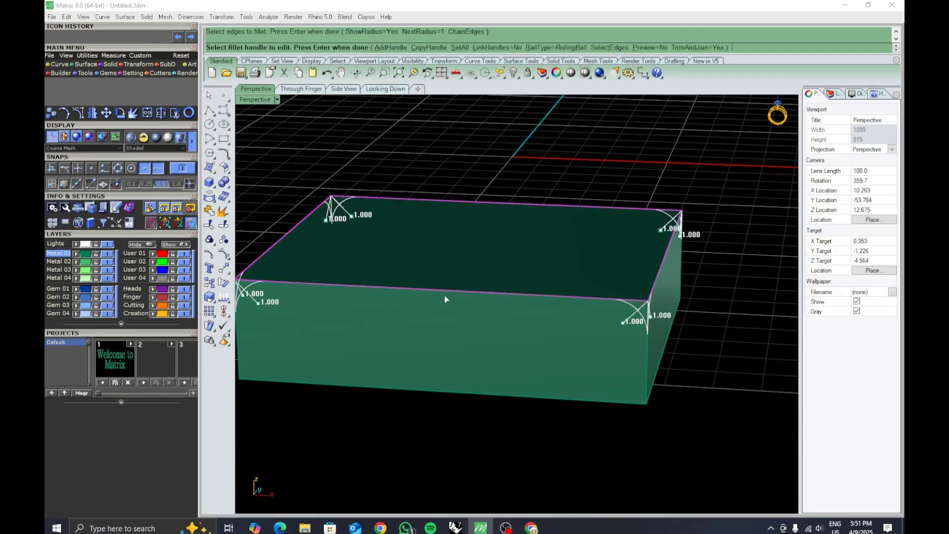
key(Return)
Step: Fillet the four bottom edges of the box with the same radius of 1
right_drag(538, 311, 518, 273)
key(Return)
click(515, 268)
click(554, 270)
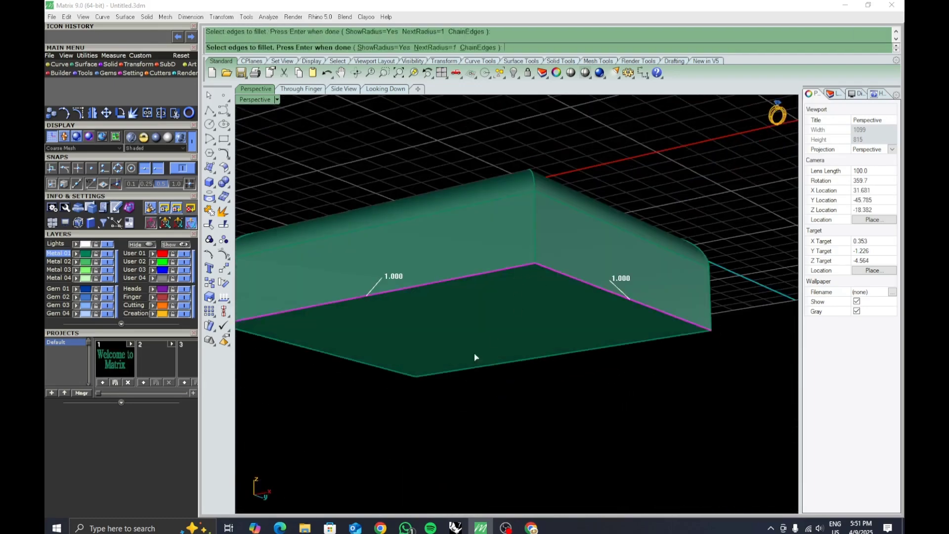
click(411, 374)
click(441, 374)
key(Return)
key(Return)
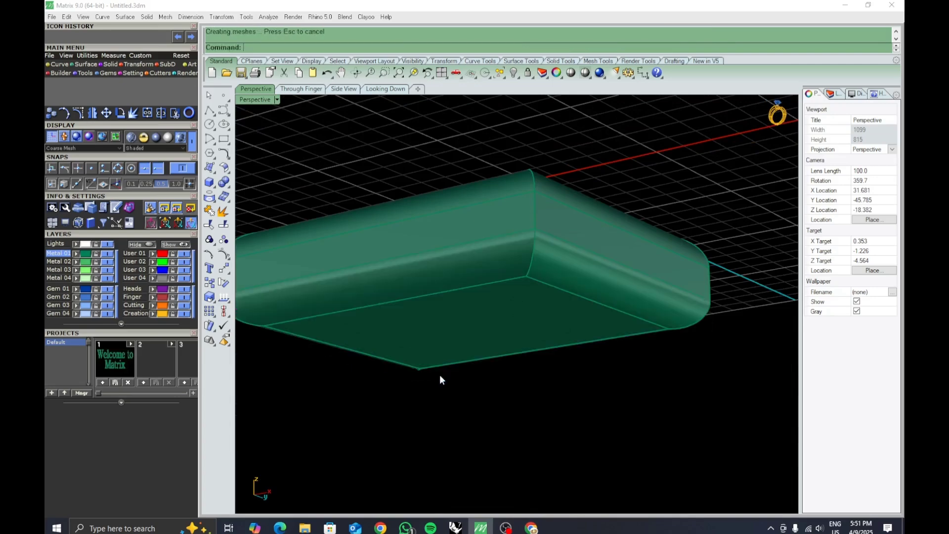
Step: Undo the fillets on both the bottom and the top edges of the box
right_drag(440, 377, 484, 321)
right_drag(499, 355, 443, 365)
key(ctrl+z)
key(ctrl+z)
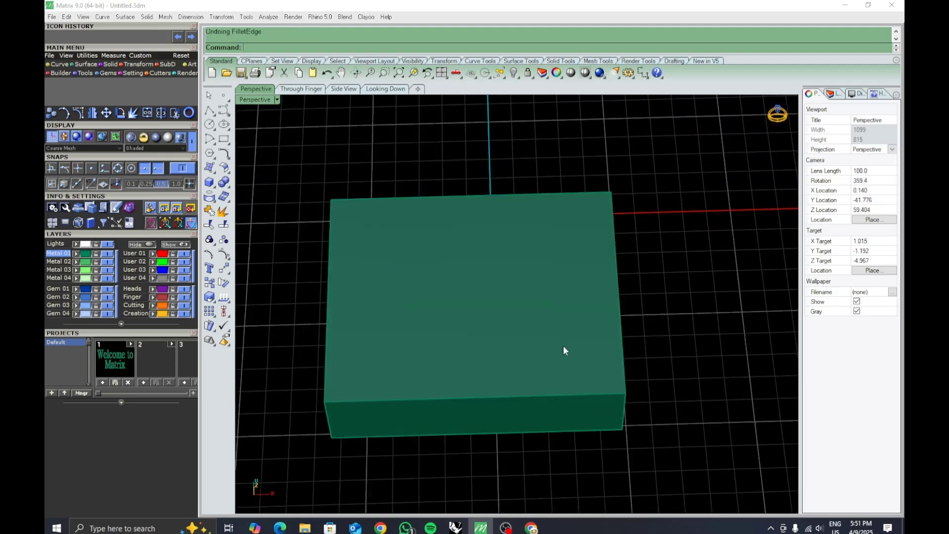
Step: Fillet the box's two front vertical edges with a radius of 1 and undo that fillet
right_drag(543, 393, 560, 355)
right_click(561, 355)
click(643, 365)
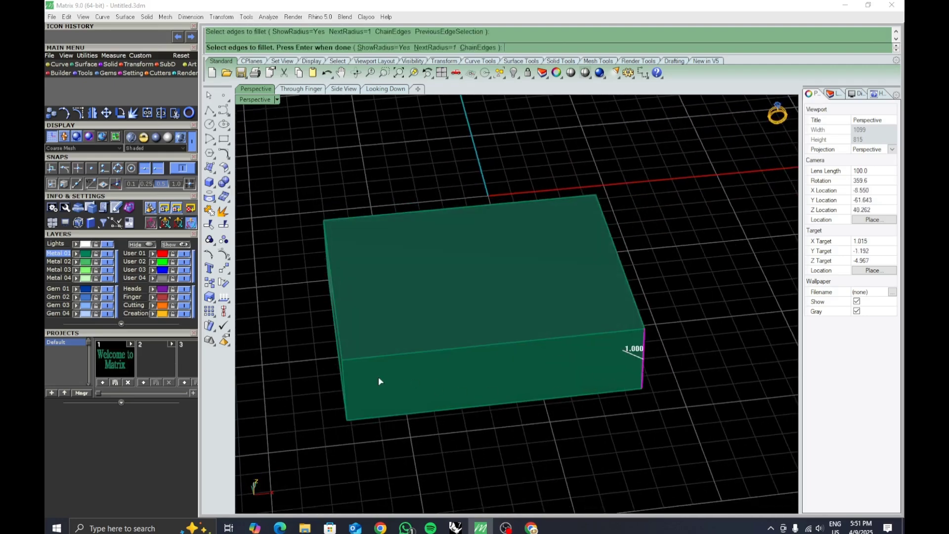
click(346, 386)
key(Return)
mouse_move(411, 394)
right_down()
mouse_move(491, 388)
mouse_move(421, 396)
right_up()
key(ctrl+z)
Step: Fillet the box's four top edges with the radius set to 0.5 and undo that fillet
right_drag(494, 422, 464, 348)
right_click(465, 348)
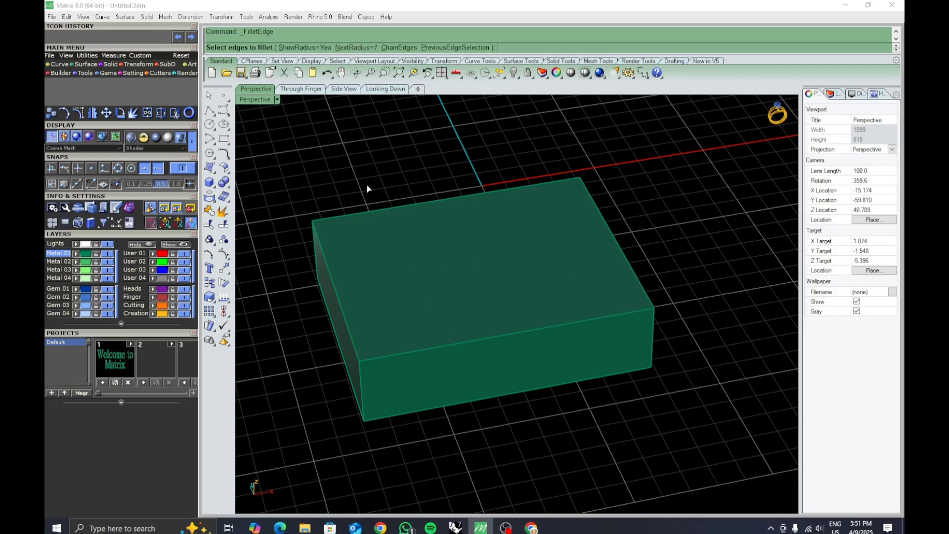
click(364, 48)
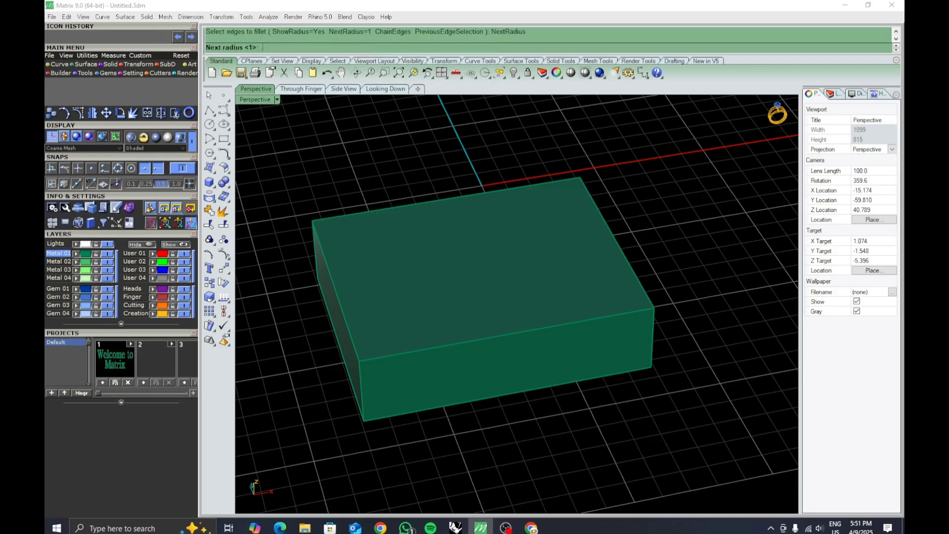
key(Return)
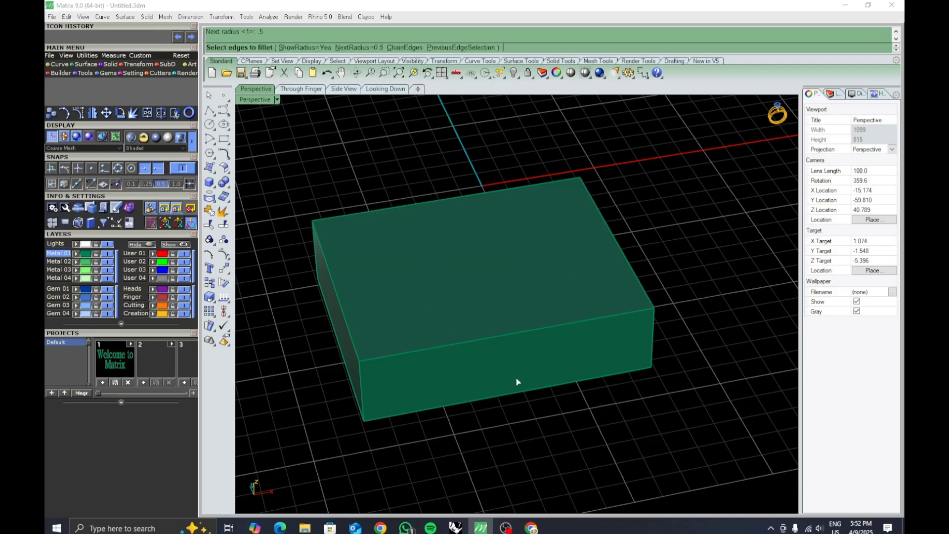
click(509, 333)
click(347, 322)
click(364, 213)
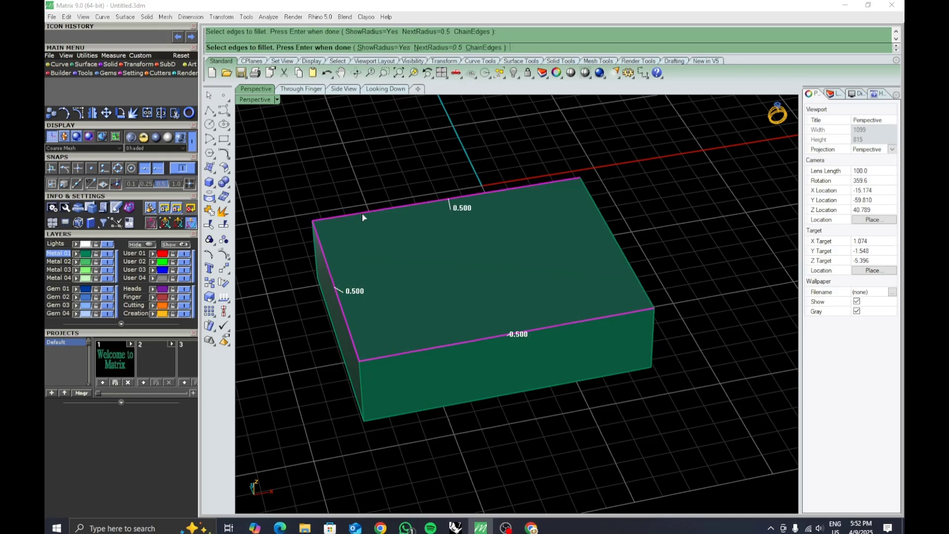
click(629, 271)
key(Return)
key(Return)
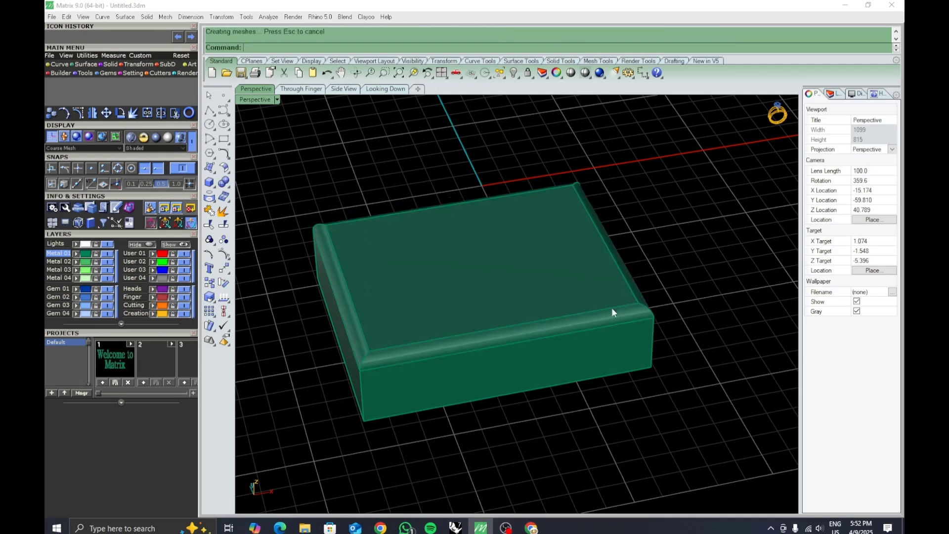
right_drag(612, 308, 580, 317)
key(ctrl+z)
Step: Fillet the box's two front vertical edges with a radius of 0.5, undo it and leave Fillet Edge
key(Return)
click(345, 363)
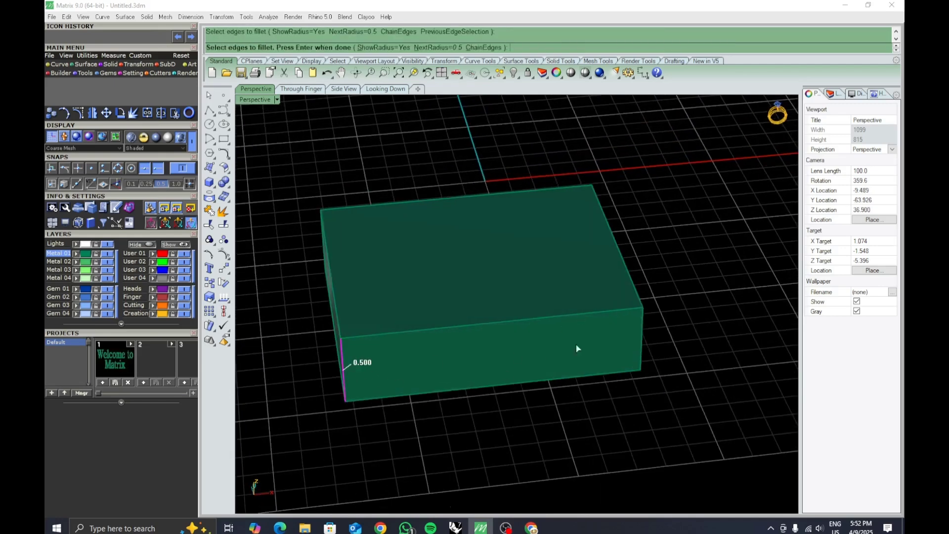
click(642, 340)
key(Return)
key(Return)
right_drag(642, 341, 451, 306)
key(ctrl+z)
key(Return)
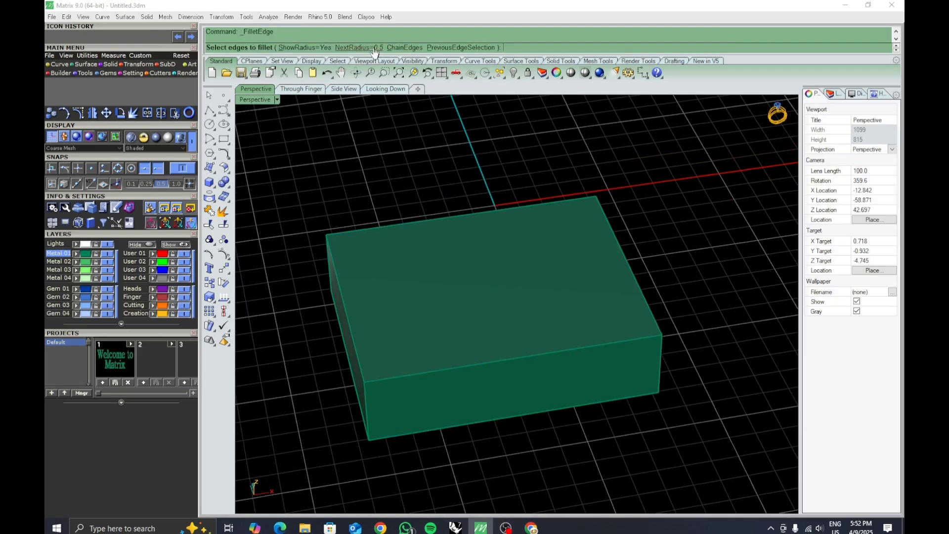
right_drag(428, 353, 434, 422)
right_click(434, 421)
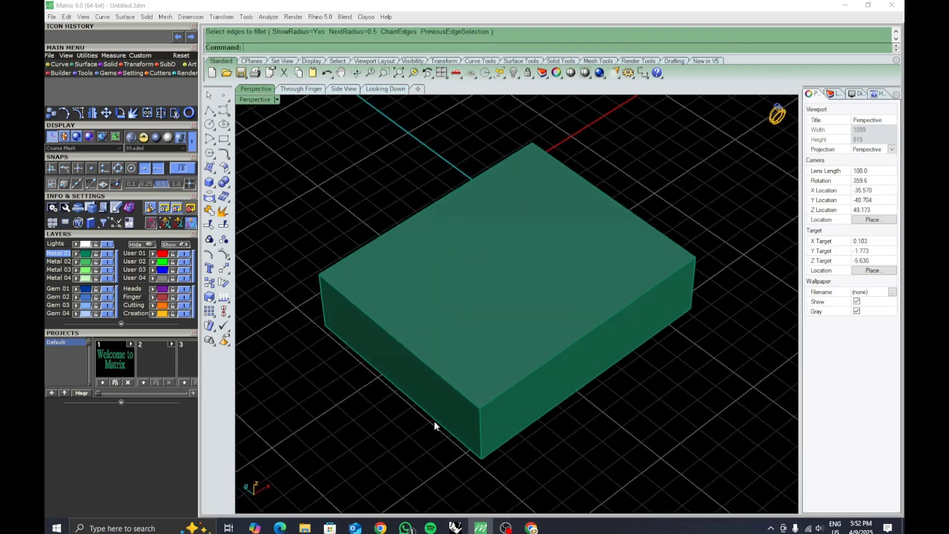
Step: Chamfer one upper edge of the box with Chamfer Edge, setting the chamfer distance to 0.5
click(223, 182)
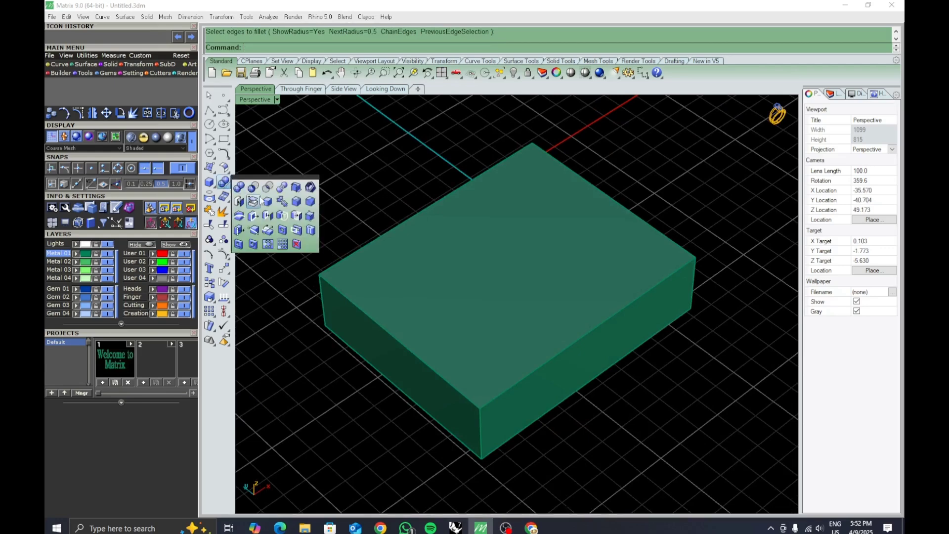
click(308, 205)
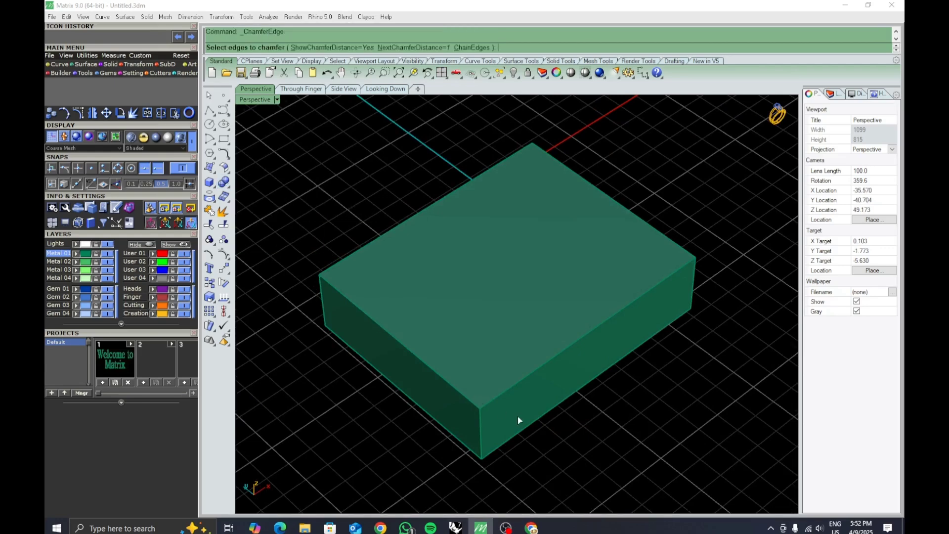
right_drag(517, 415, 442, 351)
right_drag(438, 312, 581, 328)
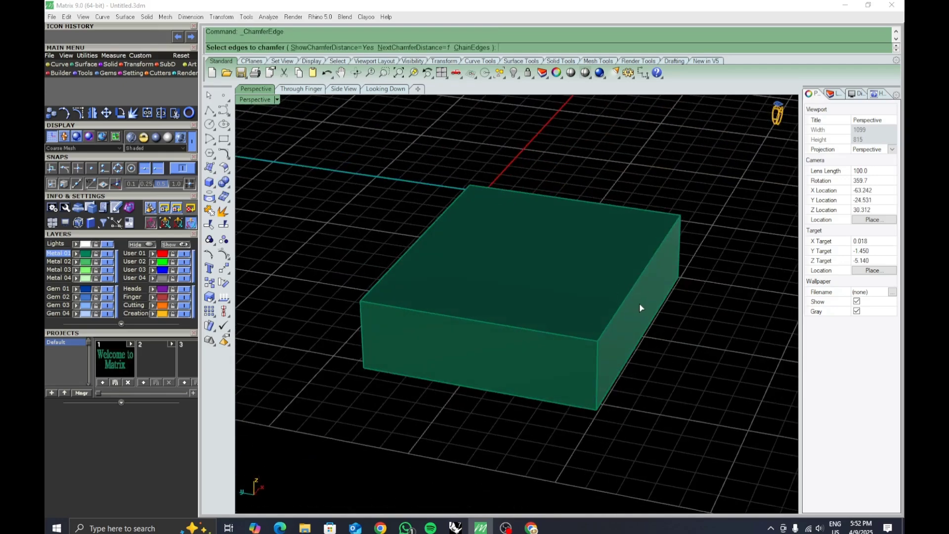
right_drag(639, 302, 502, 302)
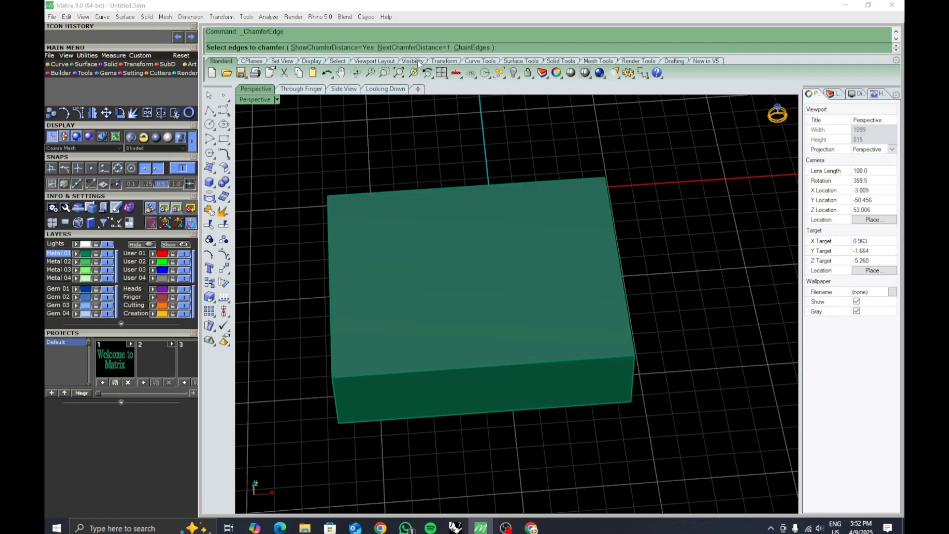
click(440, 48)
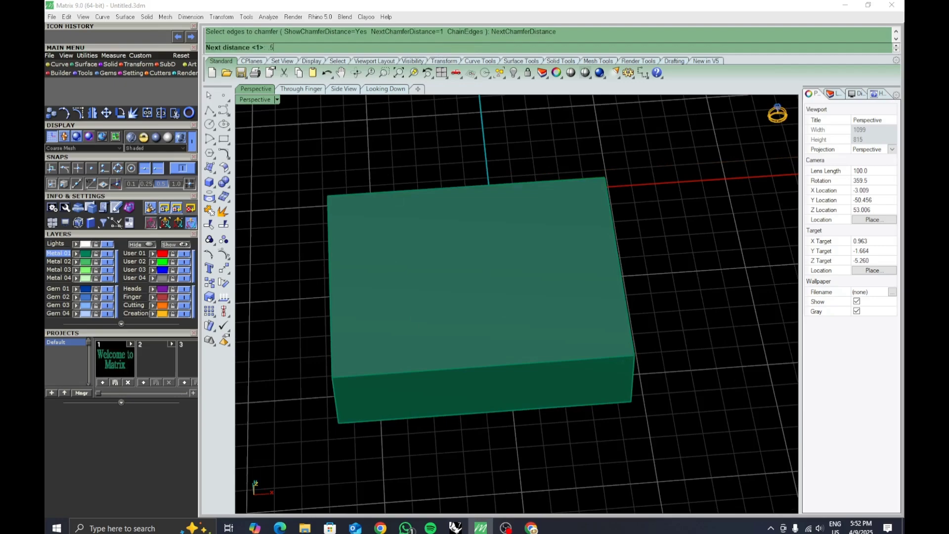
text(.5)
key(Return)
right_drag(417, 406, 554, 380)
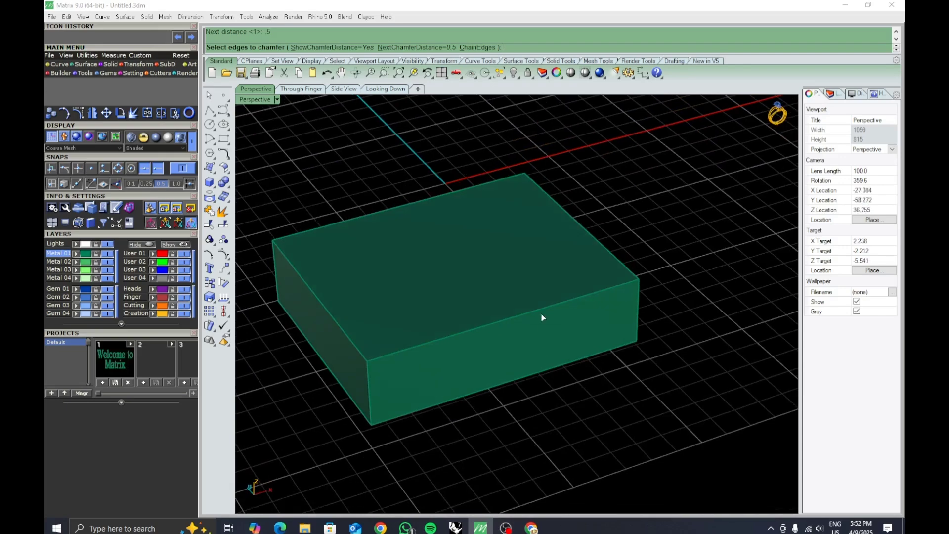
click(544, 310)
key(Return)
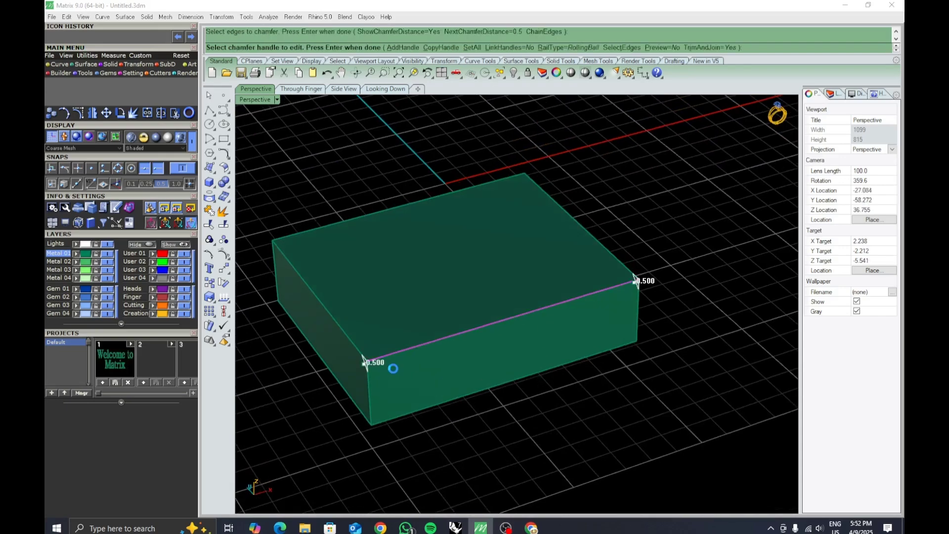
key(Return)
Step: Undo the chamfer on the box's upper edge and end the command
right_drag(393, 367, 605, 341)
key(Return)
key(Escape)
key(ctrl+z)
scroll(634, 295, down, 1)
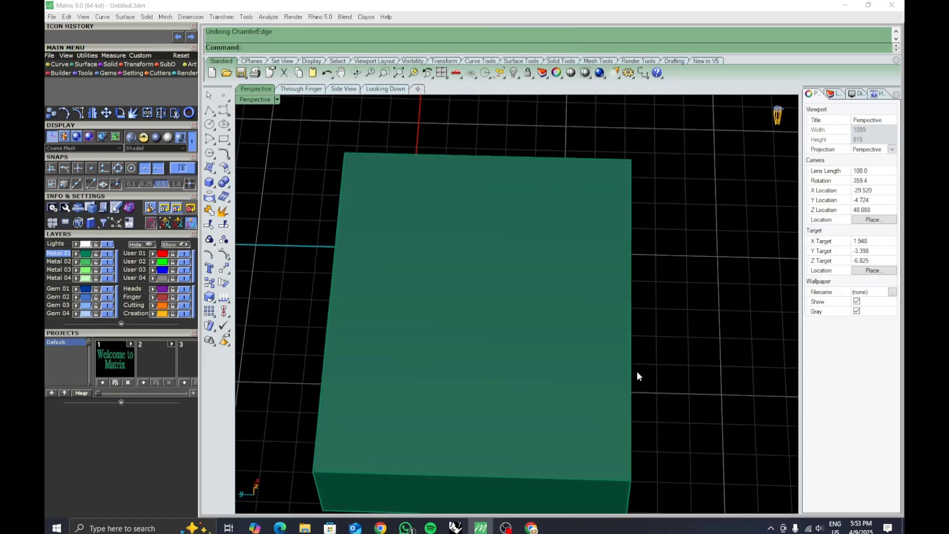
Step: Offset the two long edges of the box's top face inward on that face with OffsetCrvOnSrf, at a distance of 1
text(oc)
key(Return)
click(630, 296)
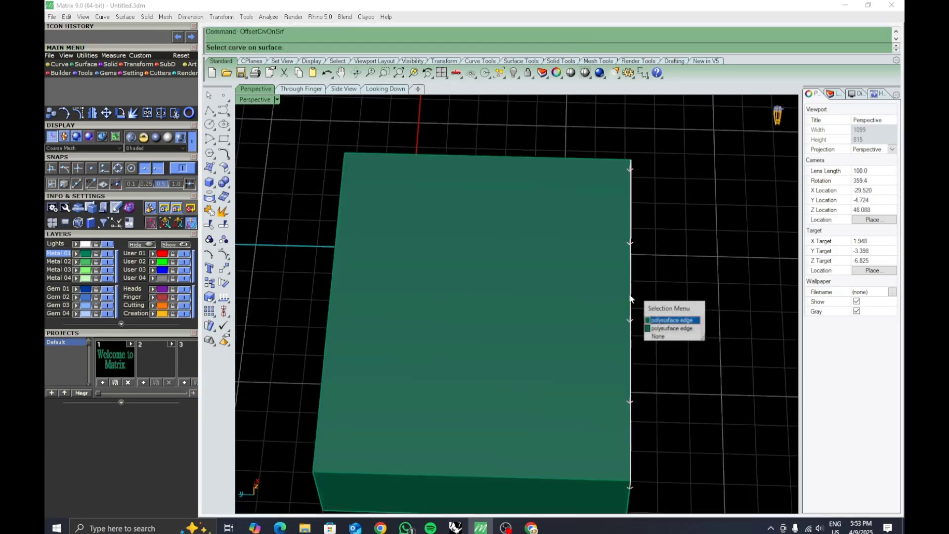
click(672, 320)
click(577, 320)
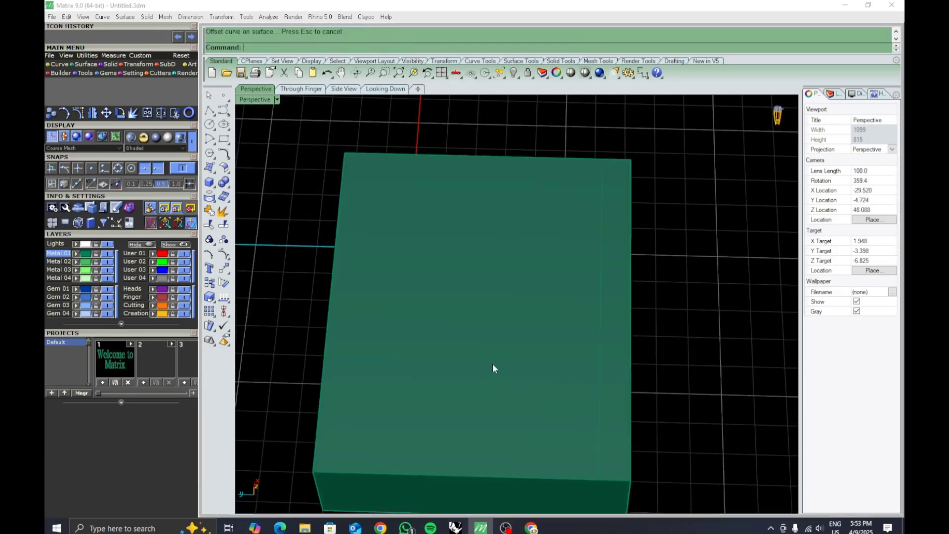
right_click(336, 344)
click(326, 344)
click(374, 373)
right_click(380, 374)
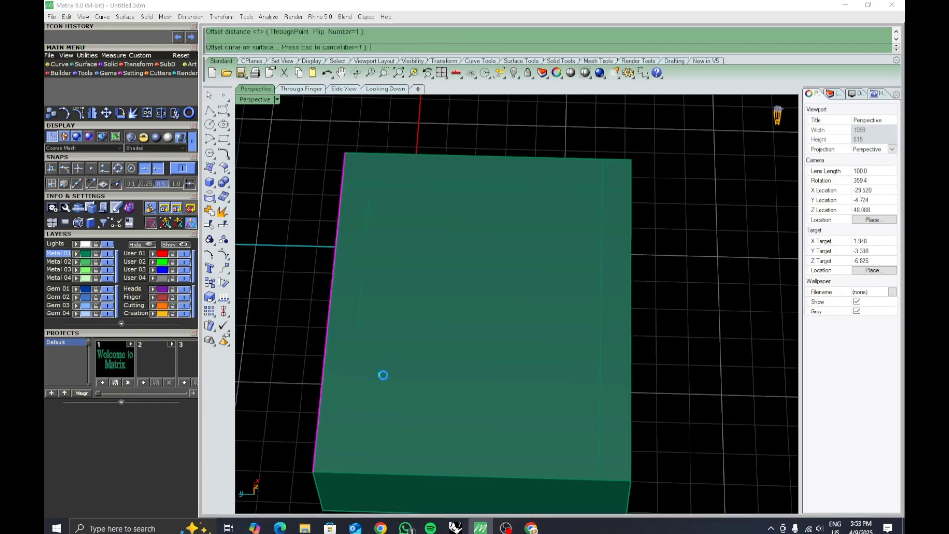
Step: Offset the two short edges of the box's top face inward on that face at a distance of 1
right_click(397, 469)
click(396, 473)
click(421, 497)
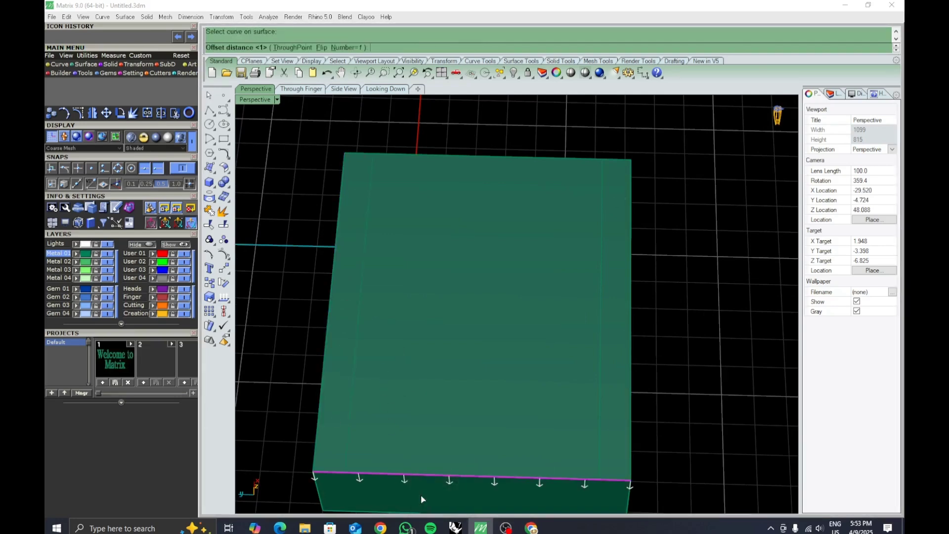
key(Escape)
right_click(422, 477)
click(422, 476)
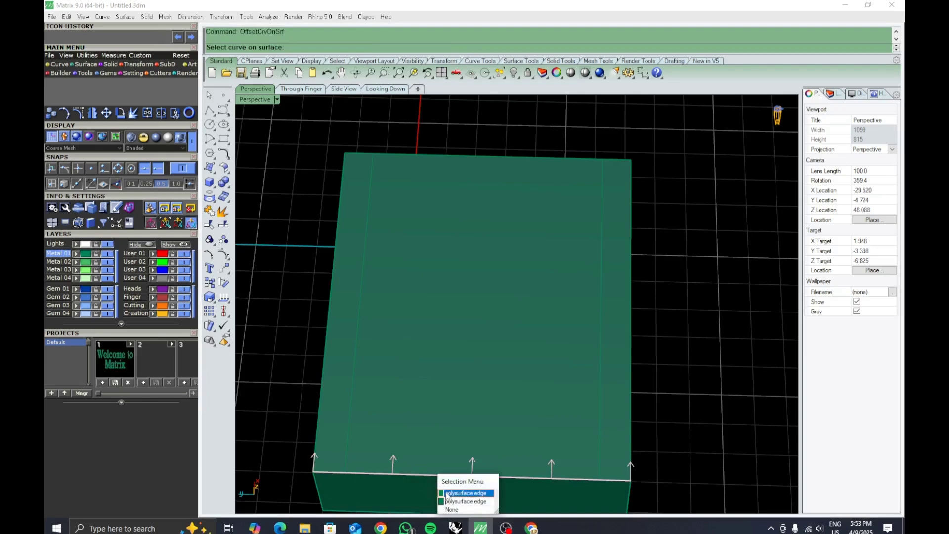
click(448, 493)
right_click(432, 435)
click(532, 159)
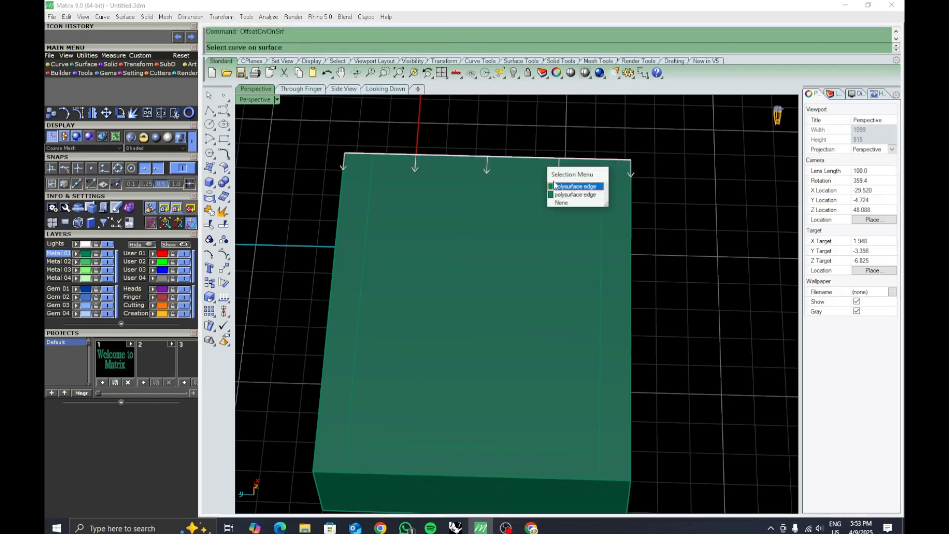
key(Escape)
Step: Move the box to the red User 01 layer and deselect it
click(372, 207)
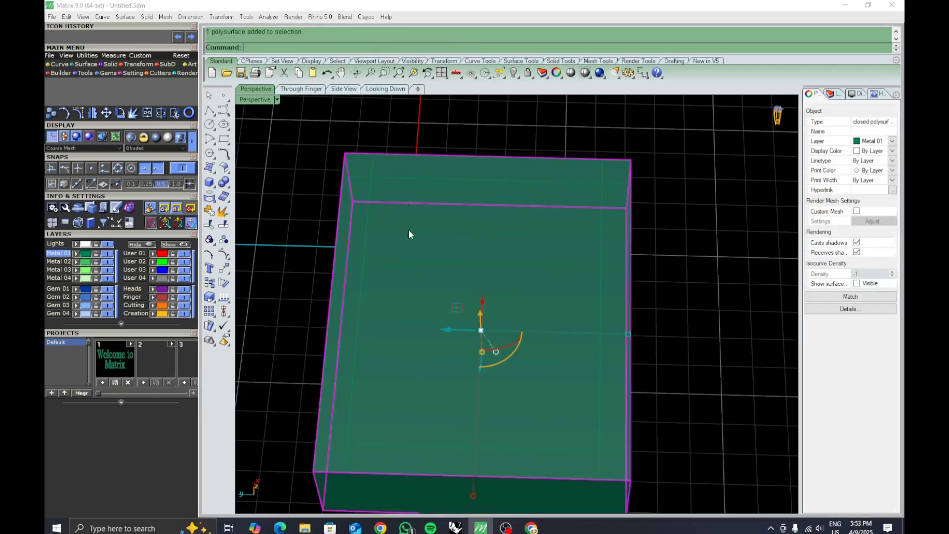
key(Escape)
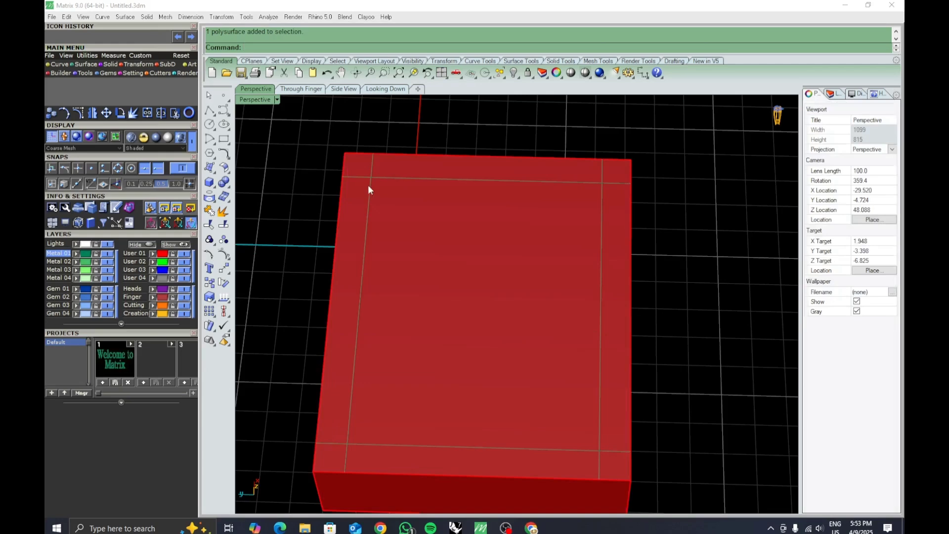
Step: Trim the overhanging ends of the four offset curves at their crossings and join them into one closed rectangle
click(364, 179)
click(385, 208)
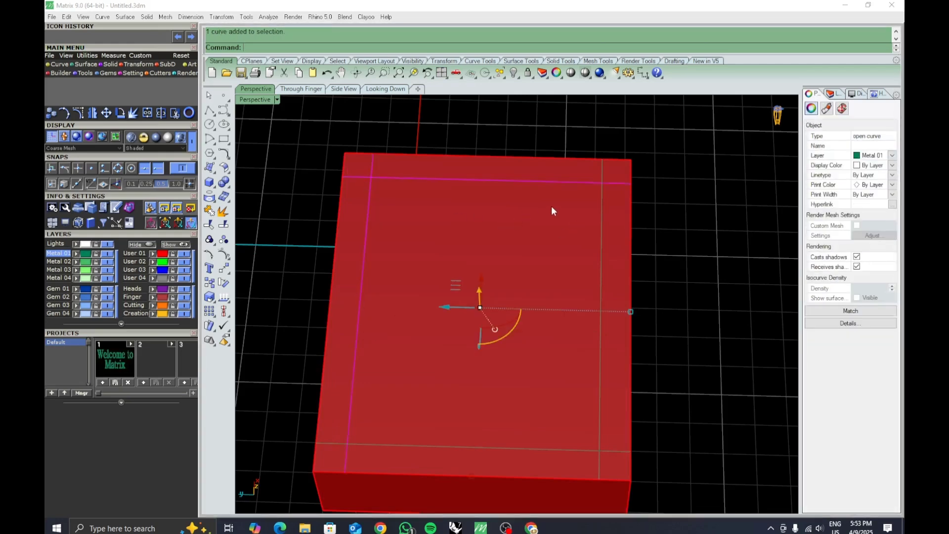
shift+click(601, 203)
click(625, 230)
shift+click(381, 447)
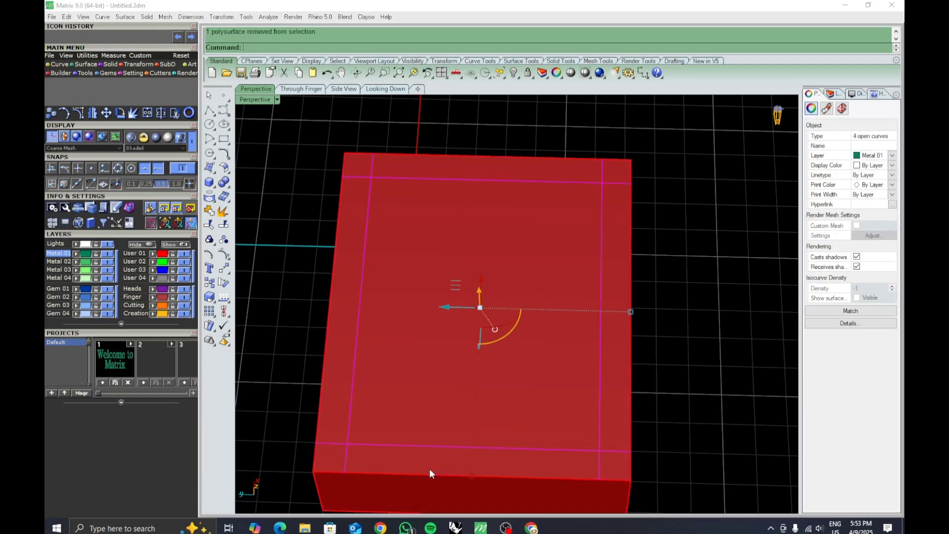
text(trim)
key(Return)
click(338, 444)
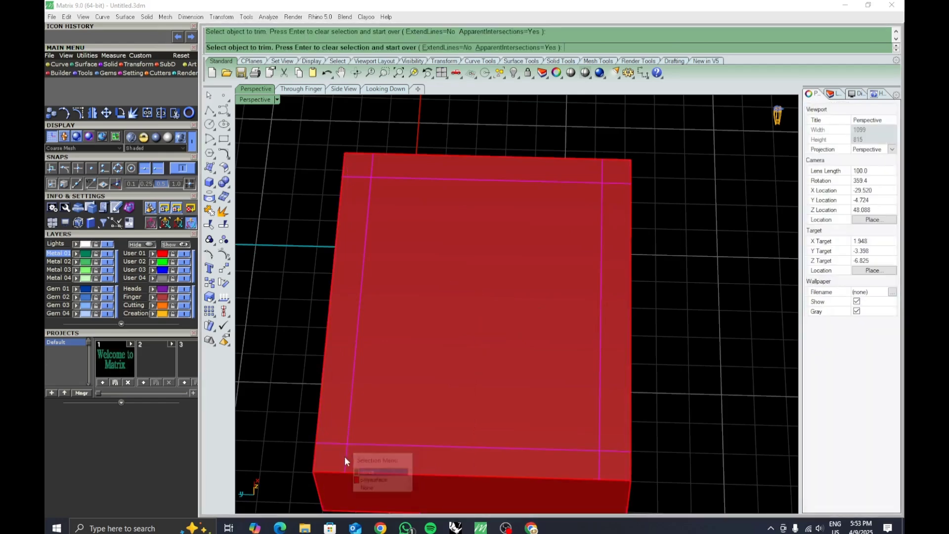
click(346, 456)
click(342, 446)
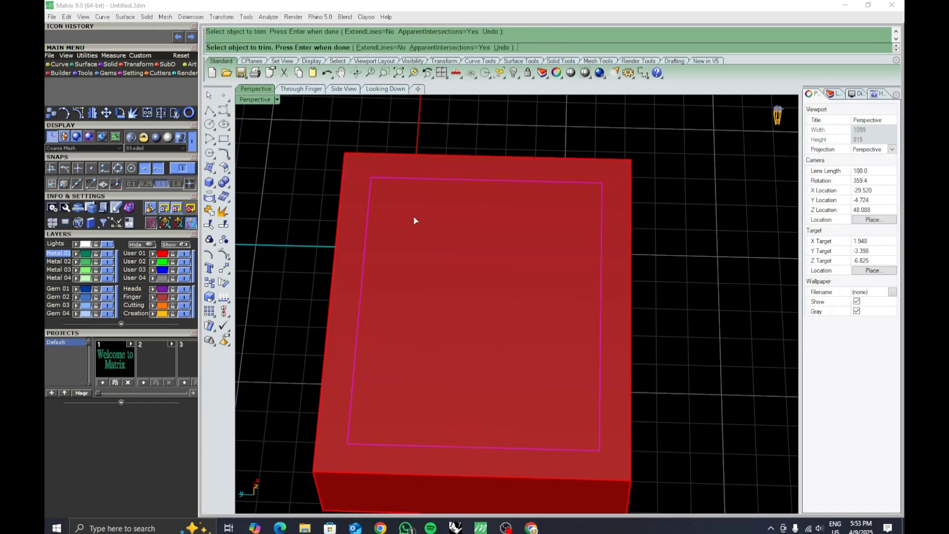
shift+right_drag(415, 218, 427, 255)
right_click(471, 244)
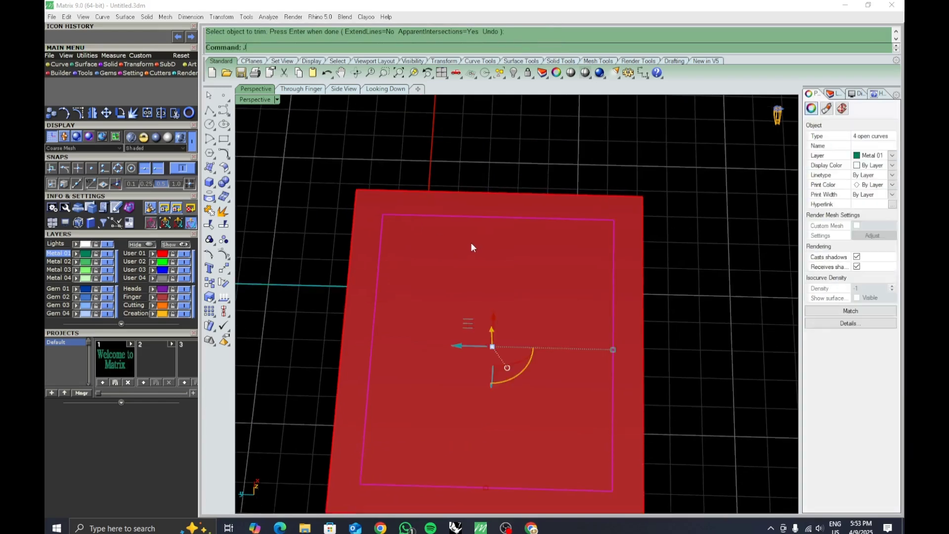
text(J)
key(Return)
Step: Extrude the closed rectangle to both sides of the box's top face as a solid
mouse_move(485, 283)
right_down()
mouse_move(493, 289)
mouse_move(494, 268)
right_up()
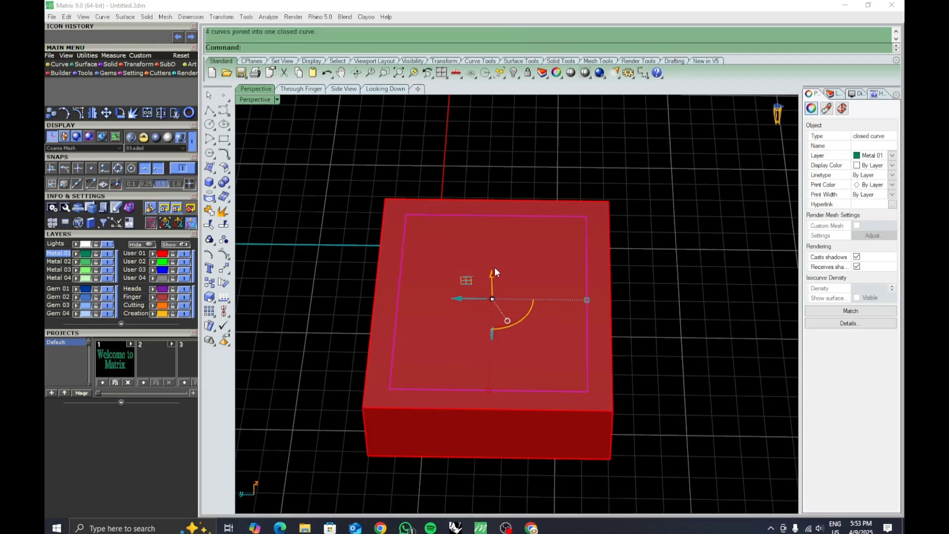
text(Enter)
key(Return)
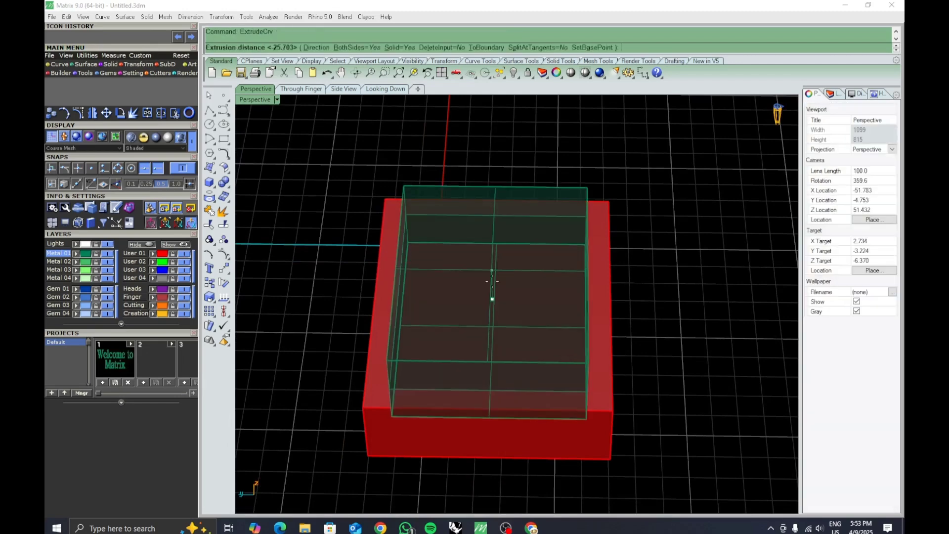
mouse_move(493, 268)
right_down()
mouse_move(493, 221)
mouse_move(487, 277)
right_up()
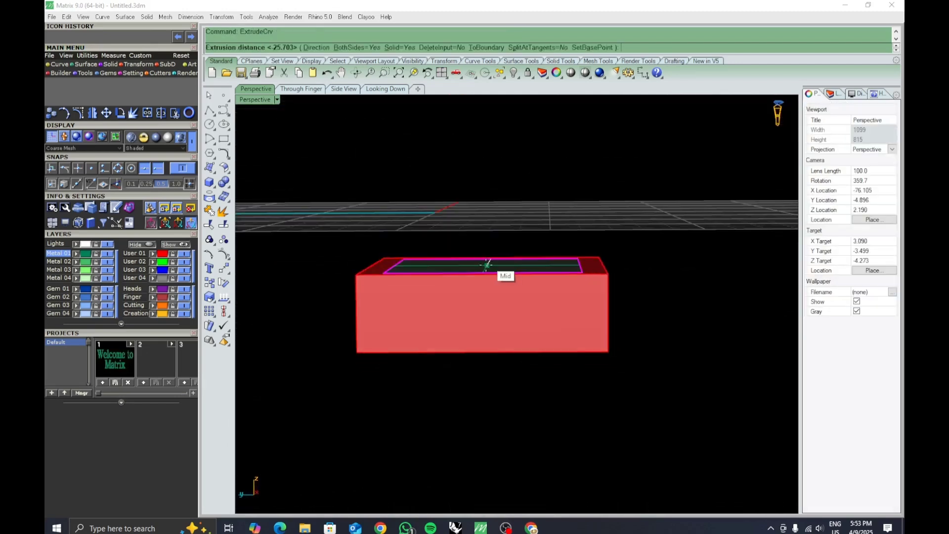
click(485, 292)
right_drag(633, 308, 637, 327)
click(638, 327)
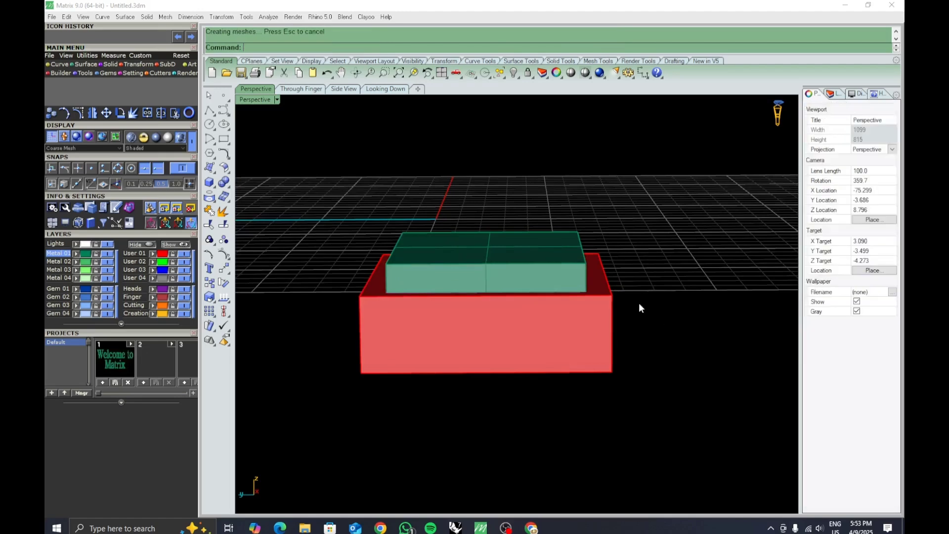
Step: Subtract the extruded block from the red box with BooleanDifference, keeping the input, and delete the leftover block
text(BooleanDifference)
key(Return)
click(565, 337)
key(Return)
click(560, 272)
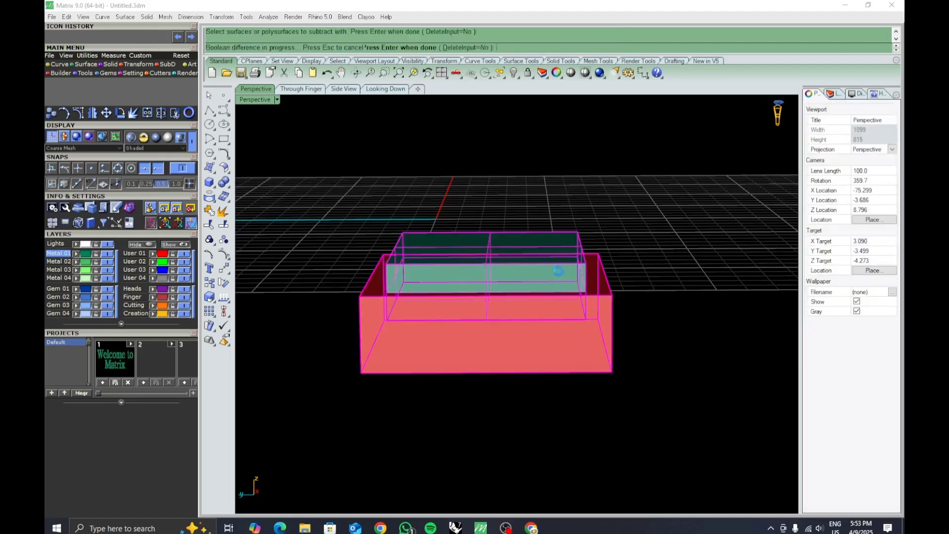
key(Return)
click(559, 271)
key(Delete)
Step: Chamfer the four upper rim edges of the rectangular recess with ChamferEdge at a distance of 0.5
right_drag(559, 271, 464, 347)
text(hamferedge)
key(Return)
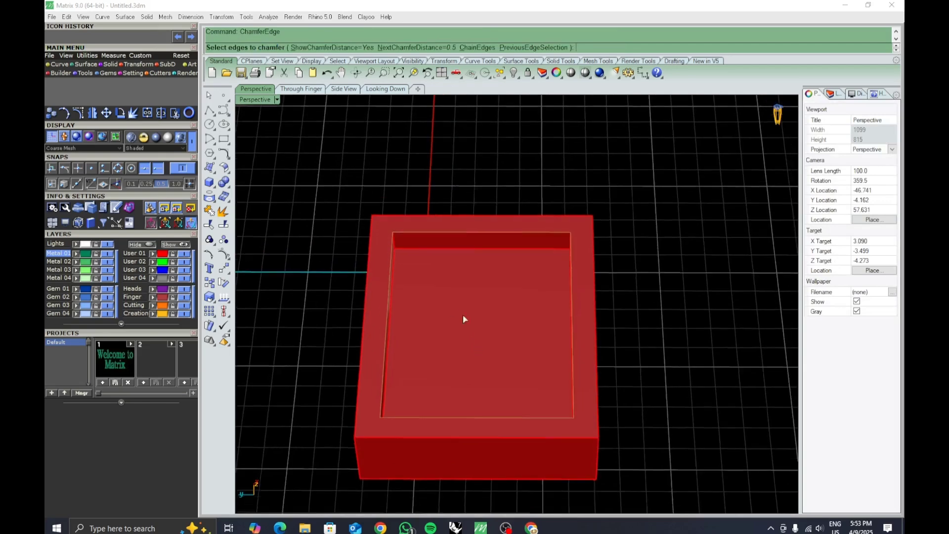
scroll(409, 240, up, 5)
click(415, 208)
click(385, 233)
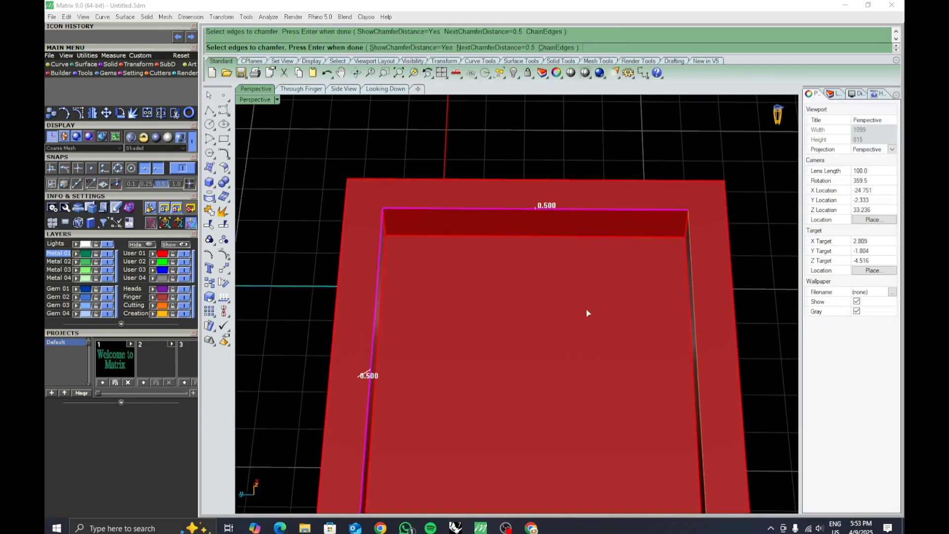
click(696, 328)
scroll(668, 327, down, 5)
right_drag(646, 324, 606, 383)
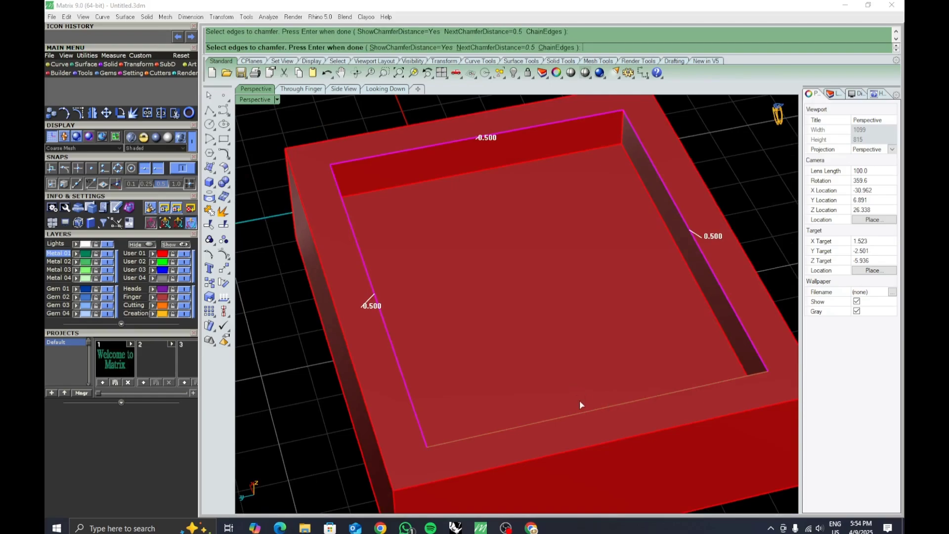
click(585, 412)
scroll(564, 391, down, 3)
key(Return)
key(Return)
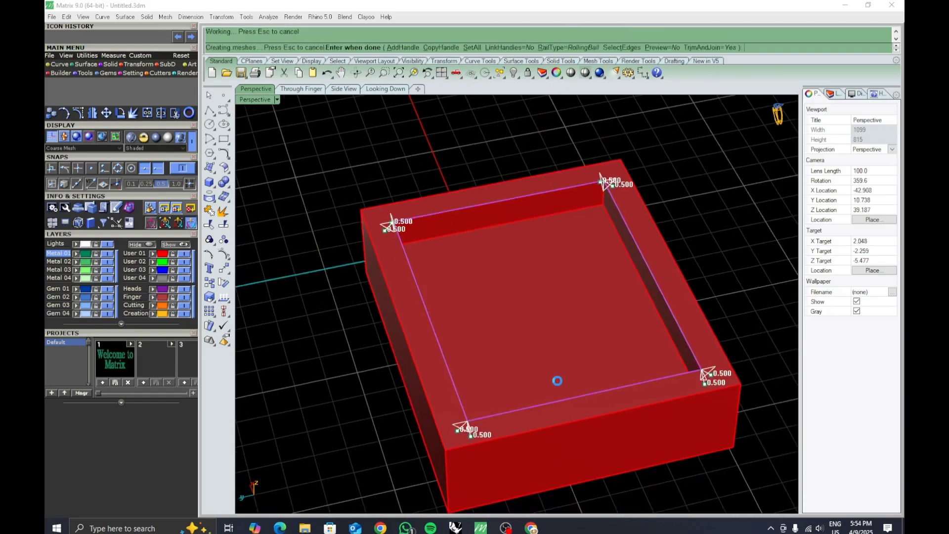
right_drag(547, 373, 623, 190)
scroll(623, 188, up, 4)
scroll(585, 164, down, 5)
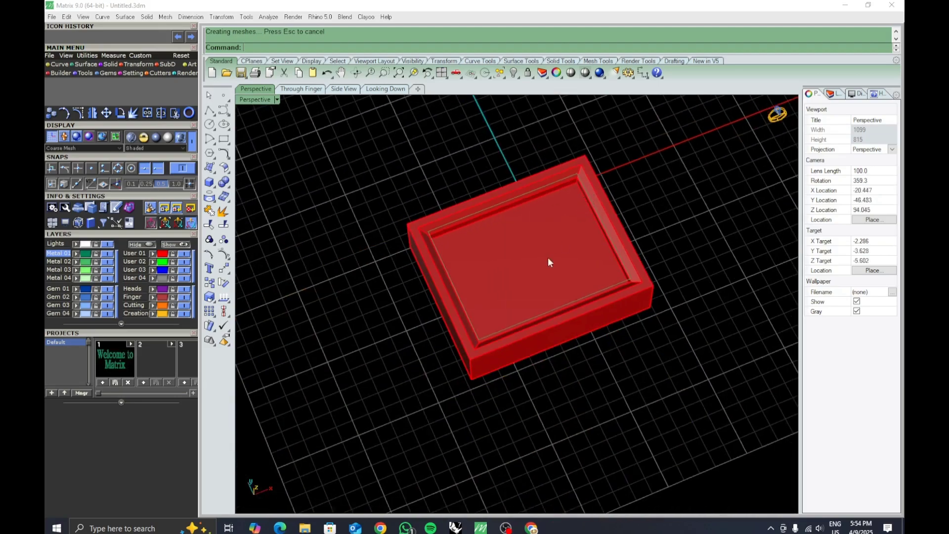
right_drag(549, 261, 464, 211)
right_drag(612, 267, 509, 366)
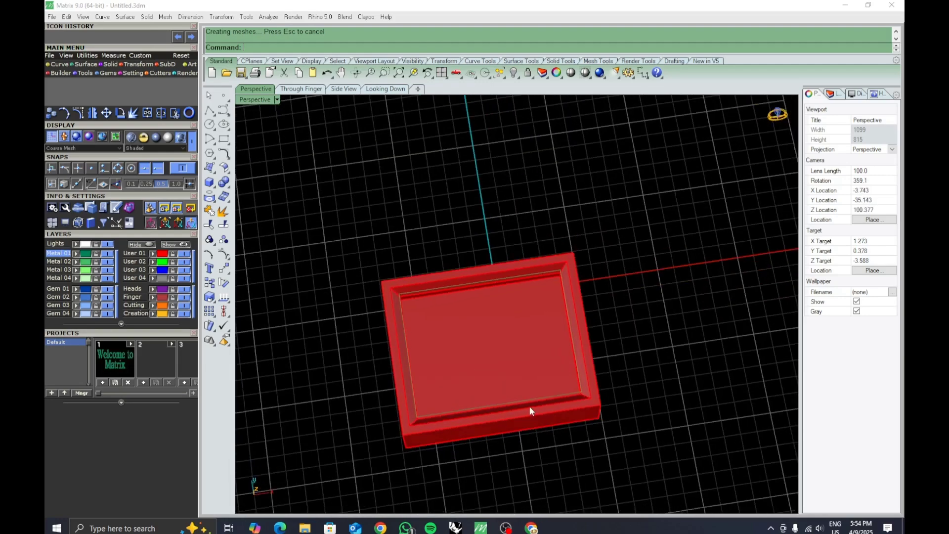
right_drag(521, 411, 546, 414)
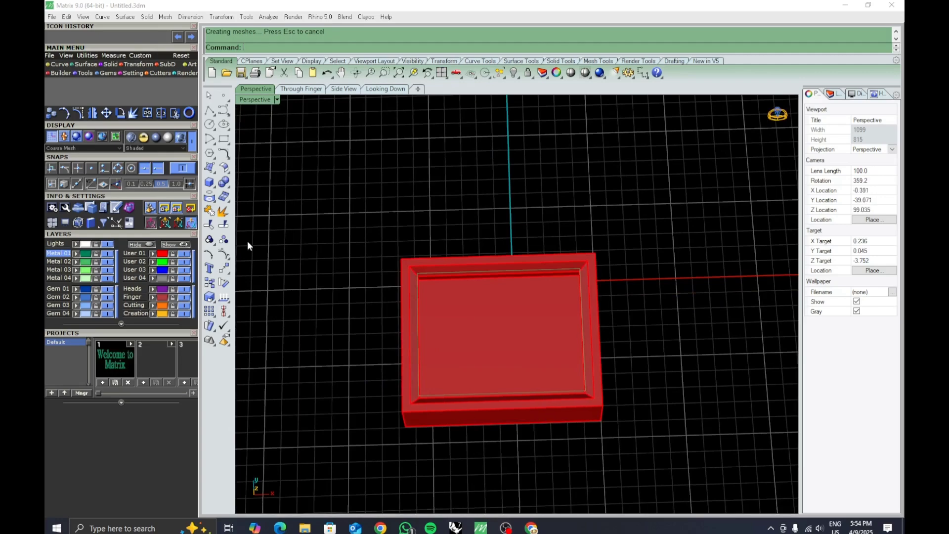
Step: Move one outer side face of the box outward with MoveFace, using its lower corner as the base point
click(223, 182)
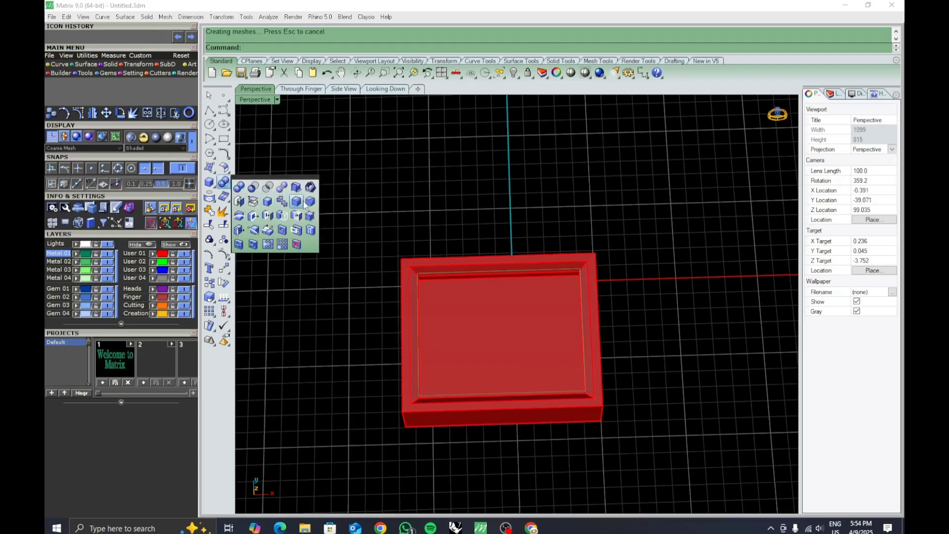
click(254, 218)
right_drag(254, 218, 562, 356)
click(581, 354)
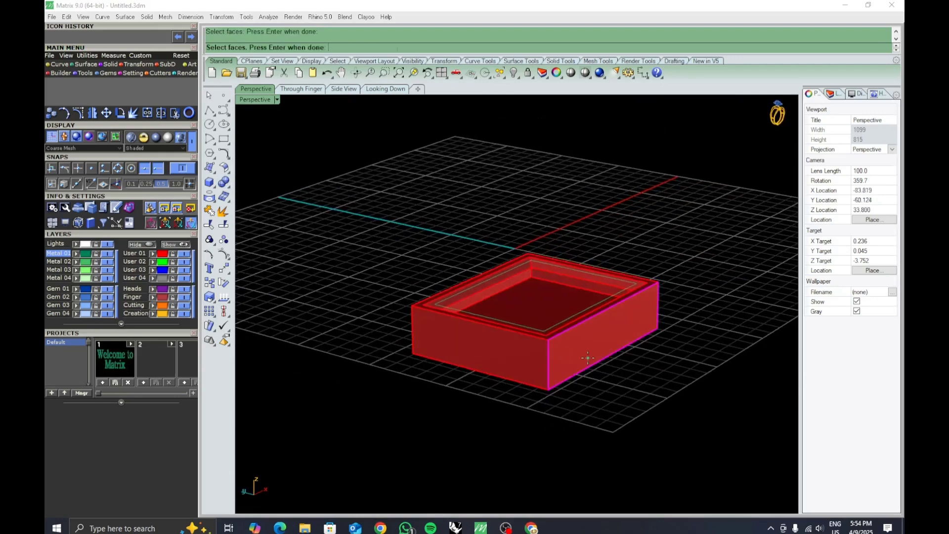
key(Return)
click(548, 390)
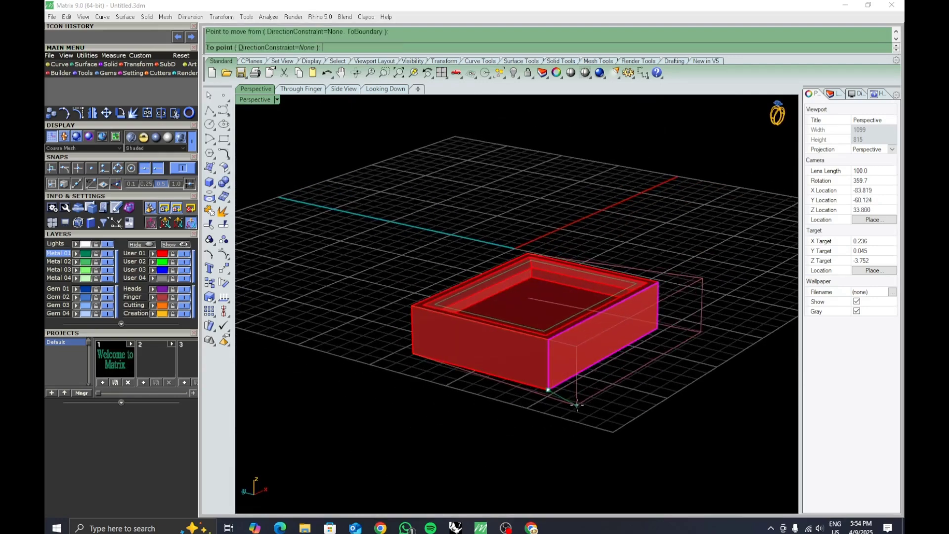
click(608, 414)
right_drag(608, 415, 606, 422)
Step: Check the lengthened box by selecting it, and undo the face move
click(607, 427)
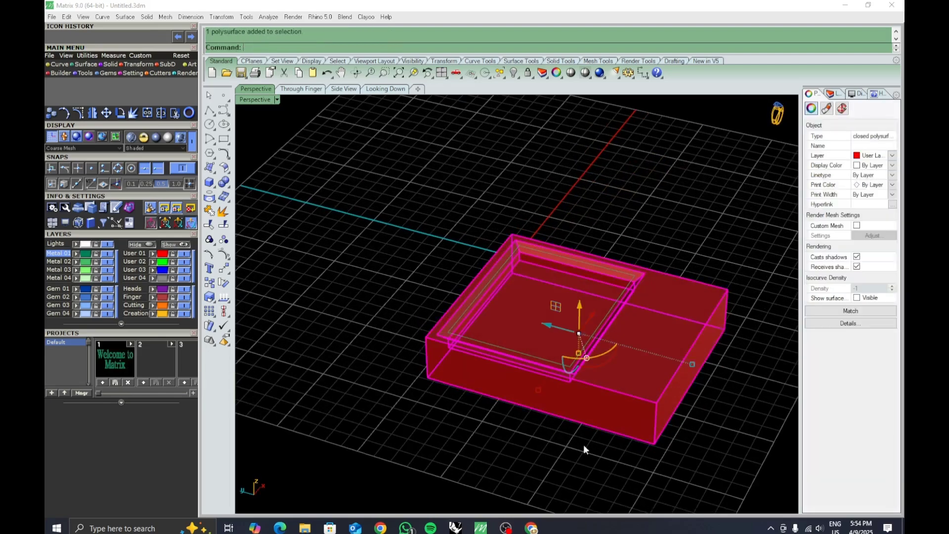
click(535, 452)
click(610, 415)
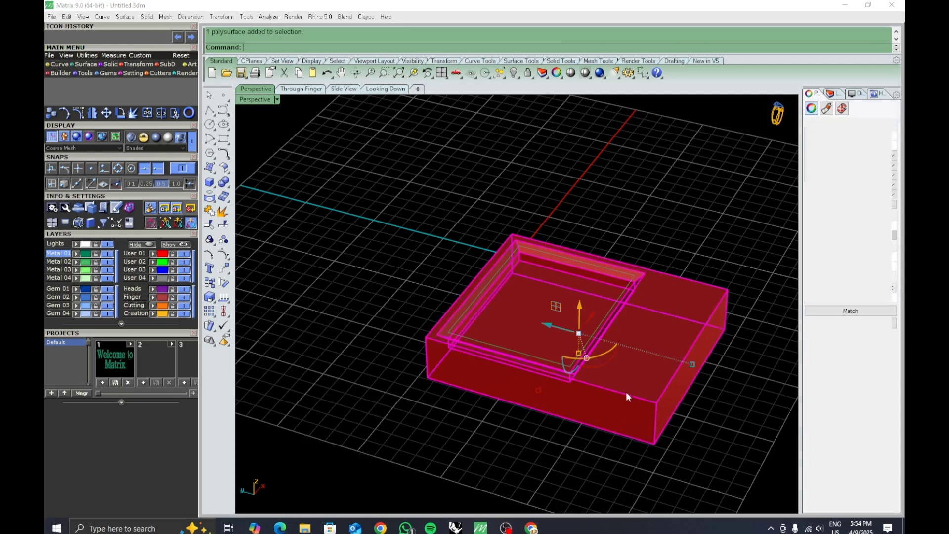
click(597, 465)
right_drag(578, 401, 528, 405)
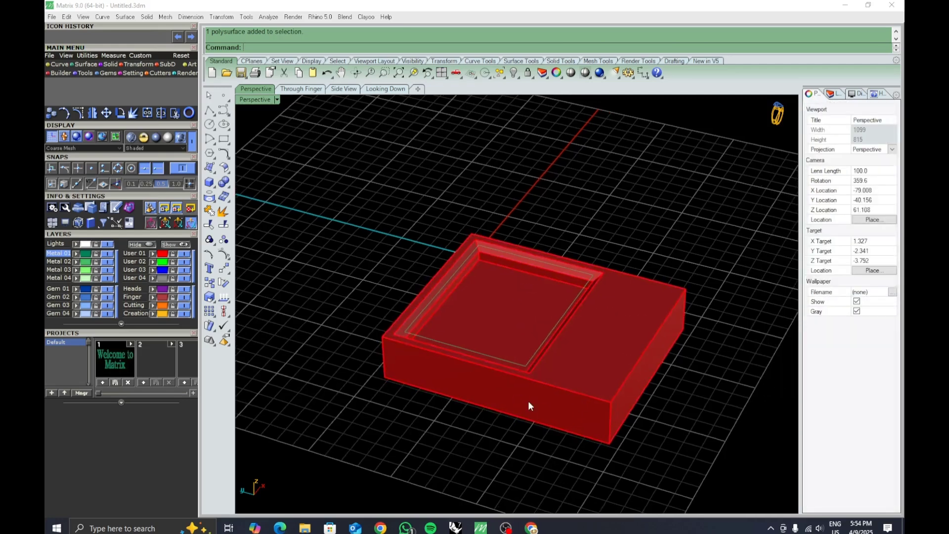
click(528, 403)
click(546, 454)
key(ctrl+z)
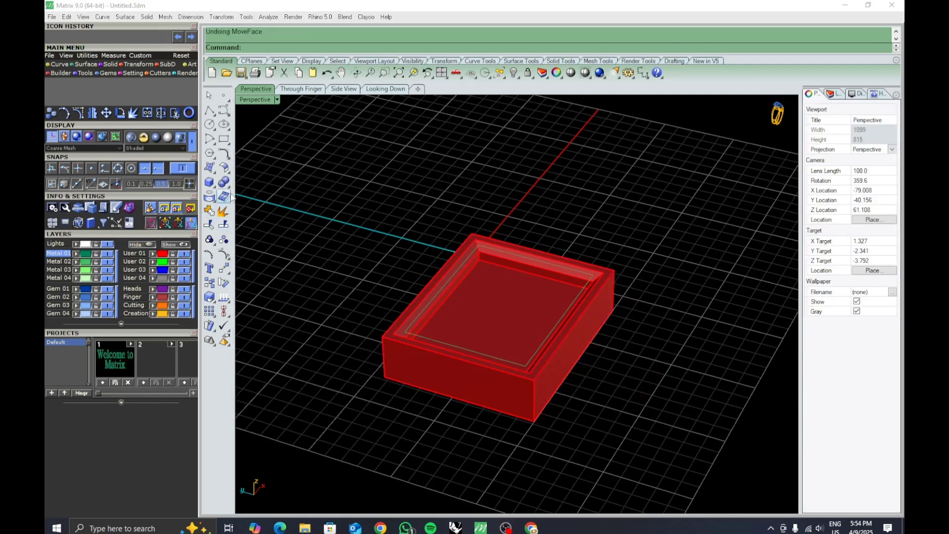
Step: Extrude the same outer side face of the box outward as a solid and select the box to check it
click(224, 182)
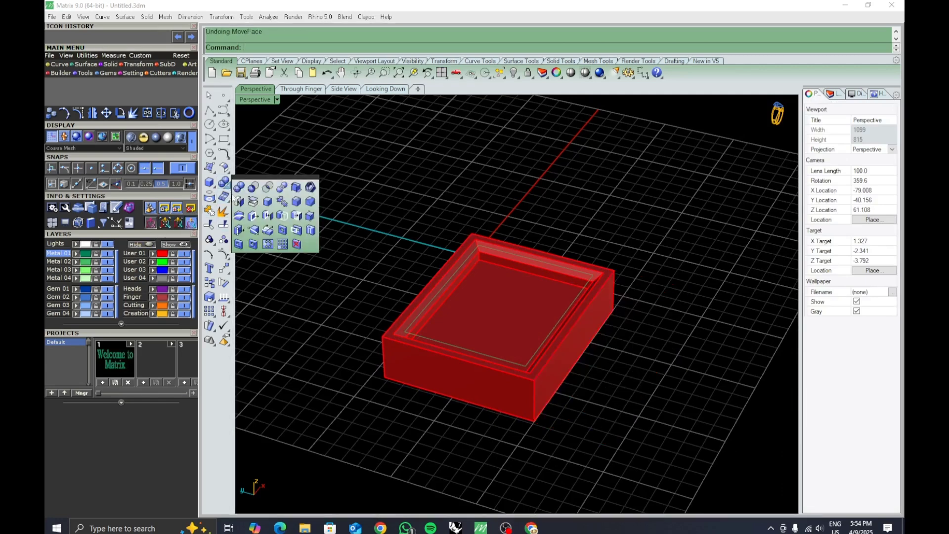
click(283, 216)
click(556, 369)
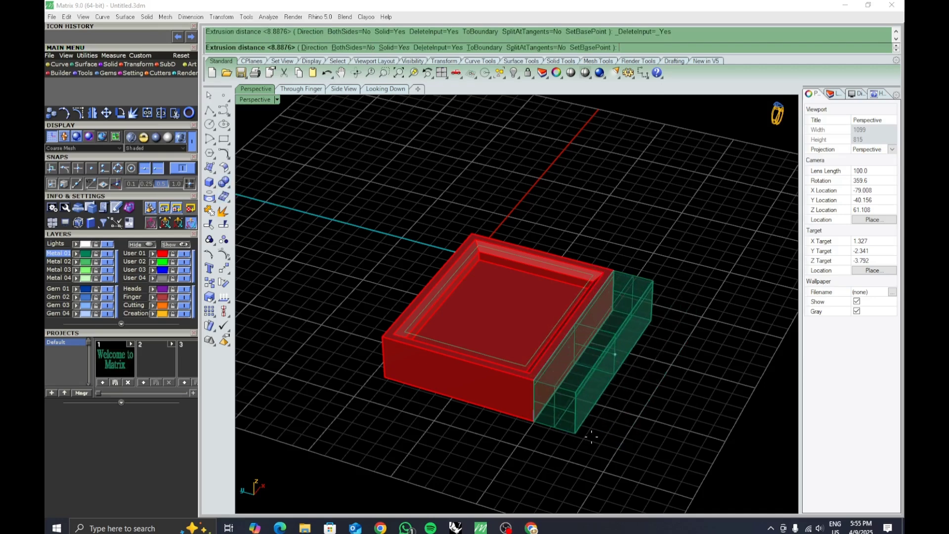
click(601, 461)
click(571, 424)
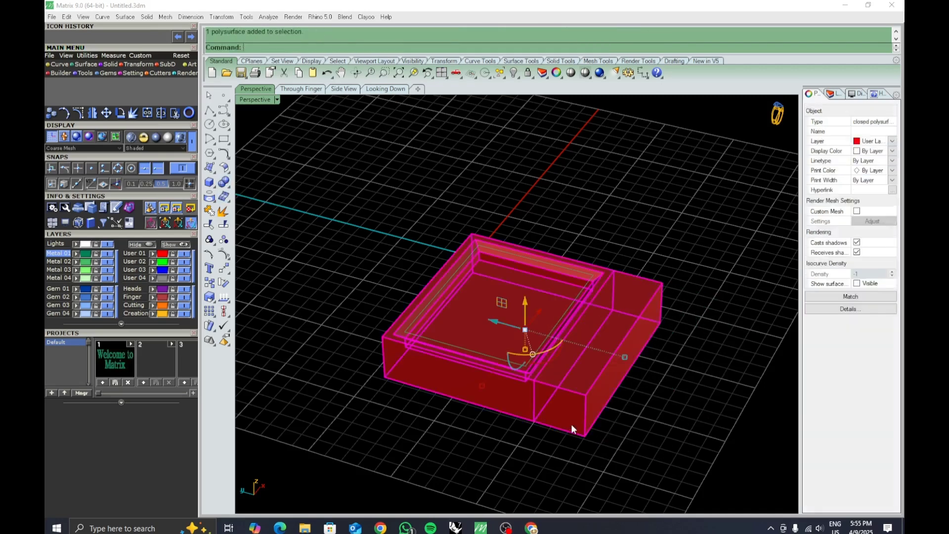
click(631, 449)
click(564, 337)
click(637, 437)
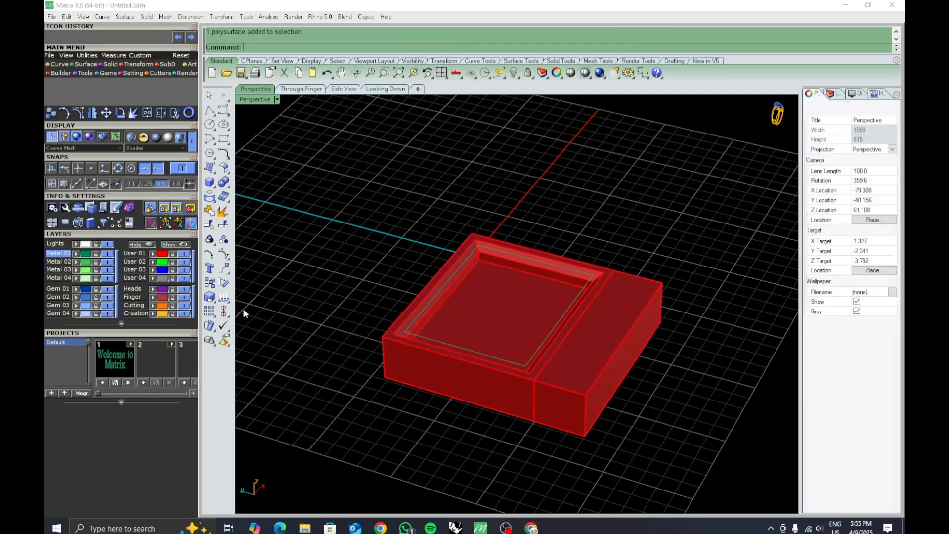
Step: Turn on the solid edit points of the extended box
click(224, 182)
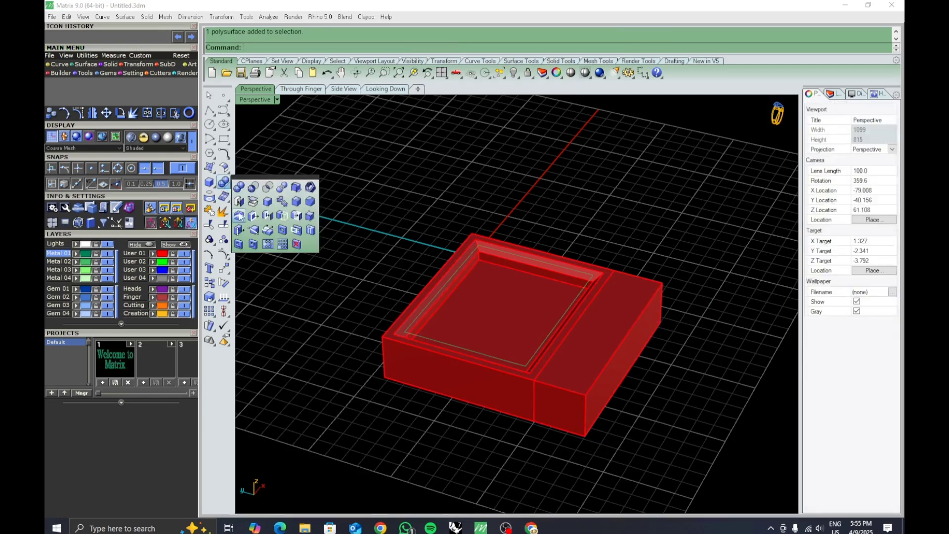
click(309, 217)
click(493, 401)
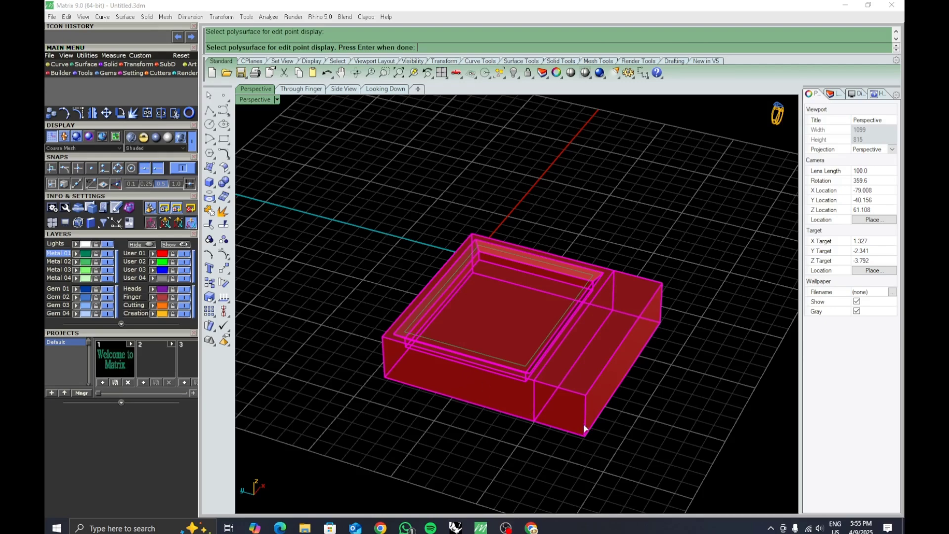
key(Return)
right_drag(461, 419, 496, 422)
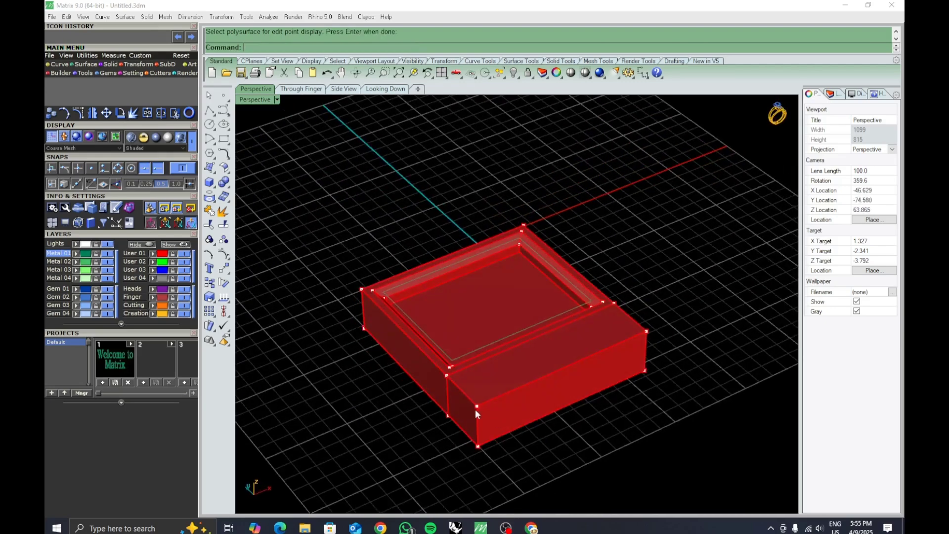
Step: Taper the extruded end of the box by pulling its upper and lower pairs of outer corner points inward, and hide the points
click(647, 332)
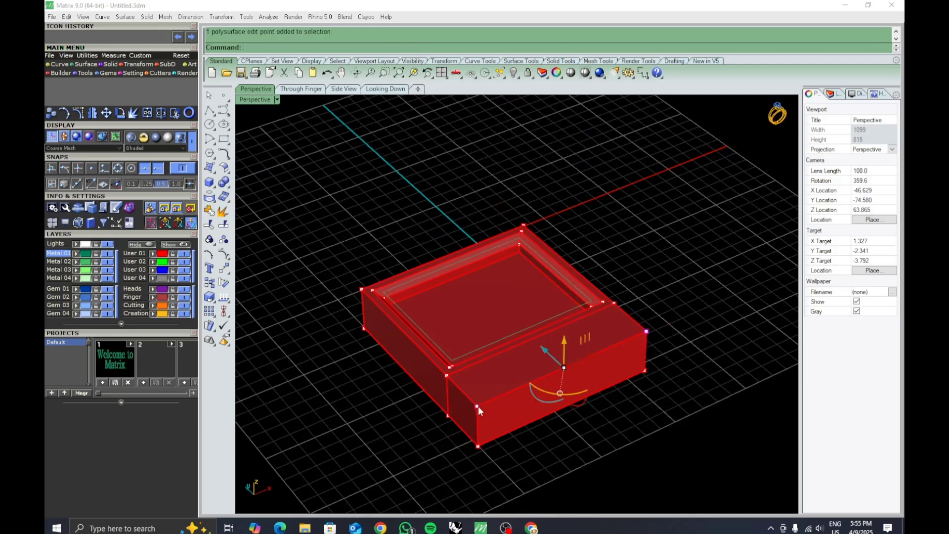
drag(478, 406, 499, 400)
right_drag(603, 441, 421, 437)
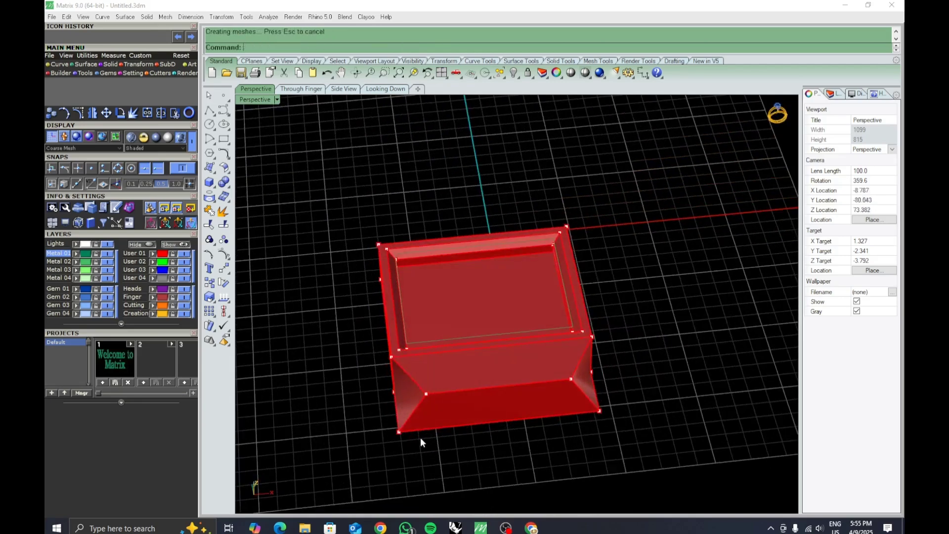
click(400, 432)
shift+click(591, 418)
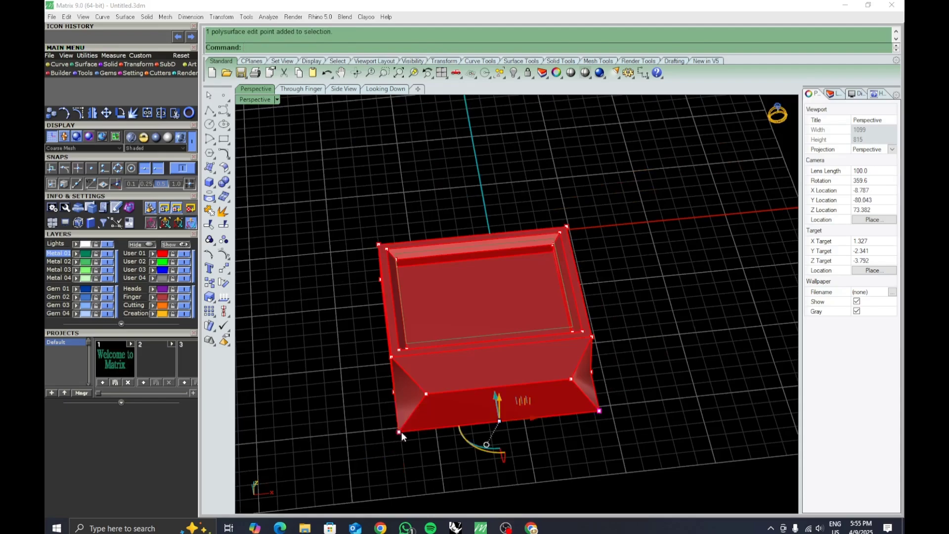
drag(401, 431, 425, 436)
right_drag(535, 471, 487, 431)
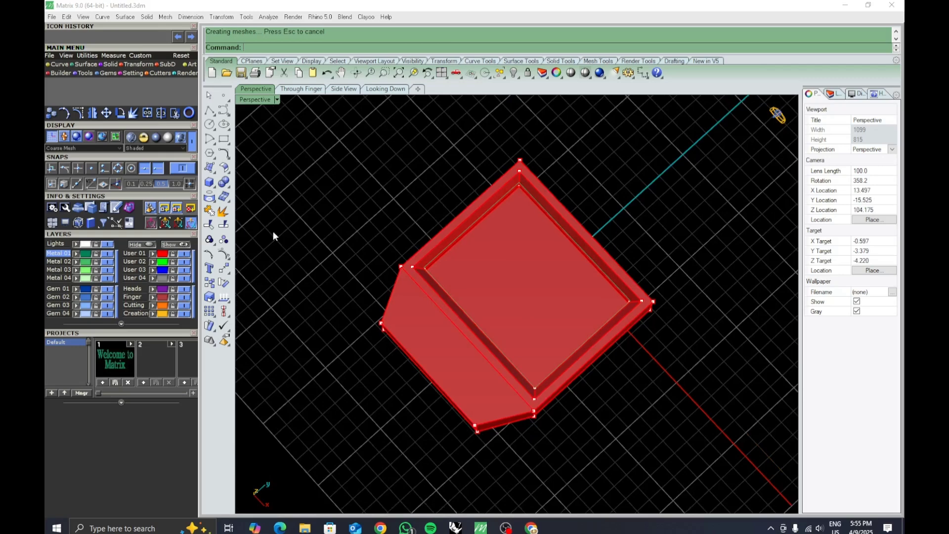
key(Escape)
Step: Try moving the vertical edge where the tapered end meets the box outward with MoveEdge, and undo the move
click(228, 187)
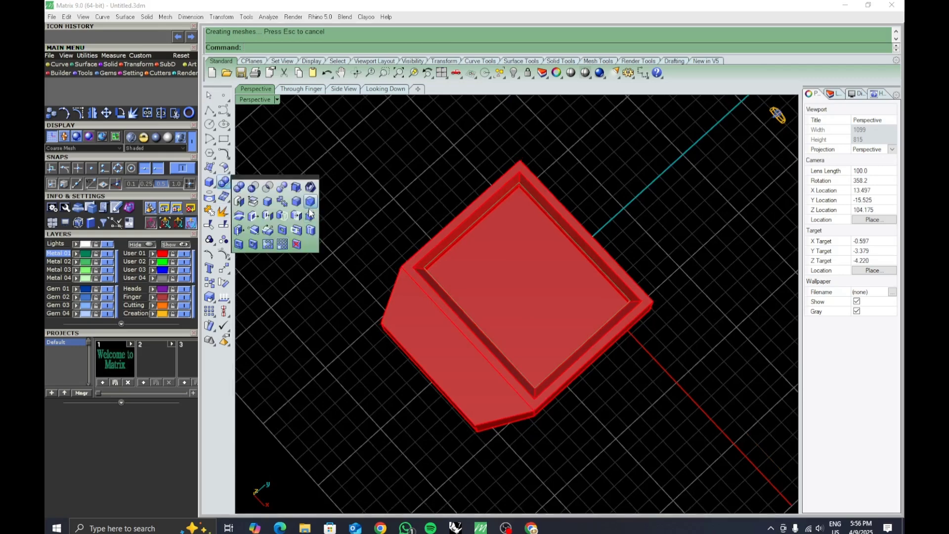
click(237, 231)
right_drag(376, 317, 452, 357)
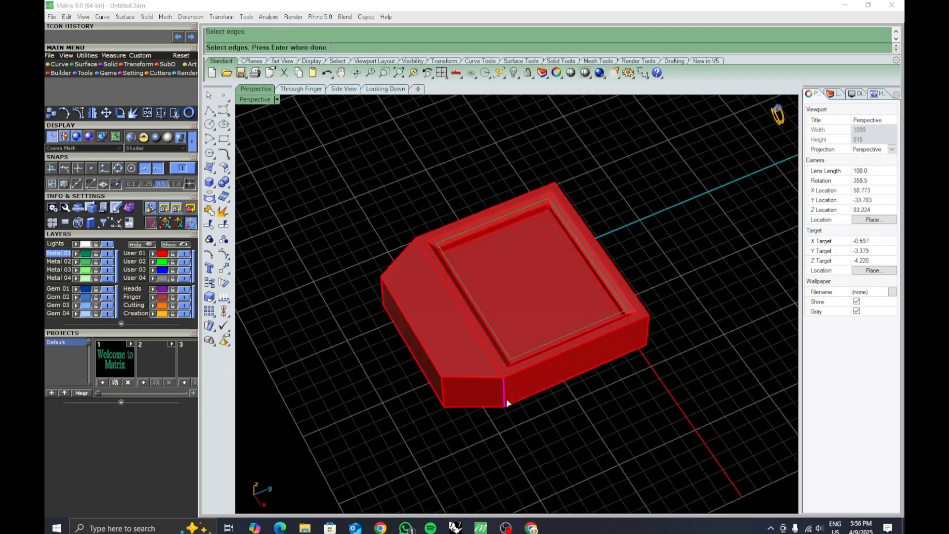
key(Return)
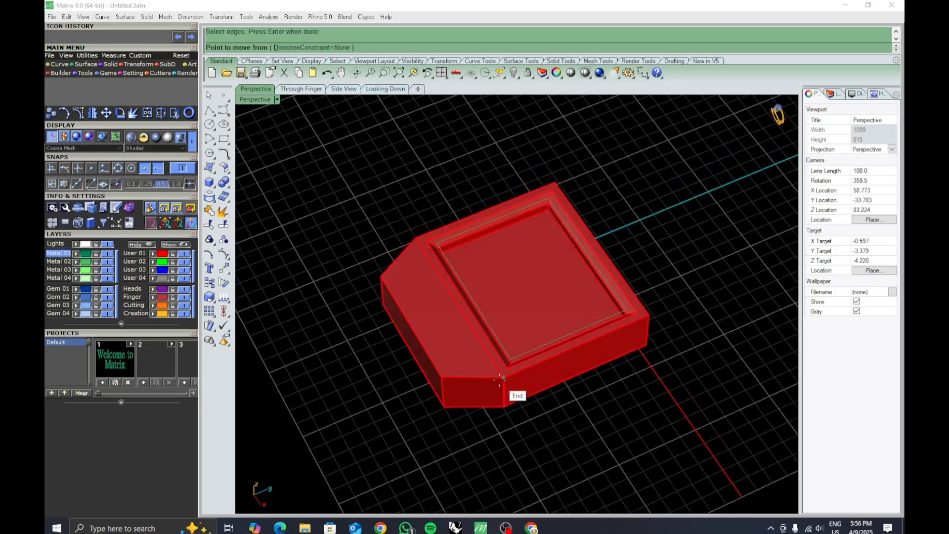
click(515, 393)
click(527, 455)
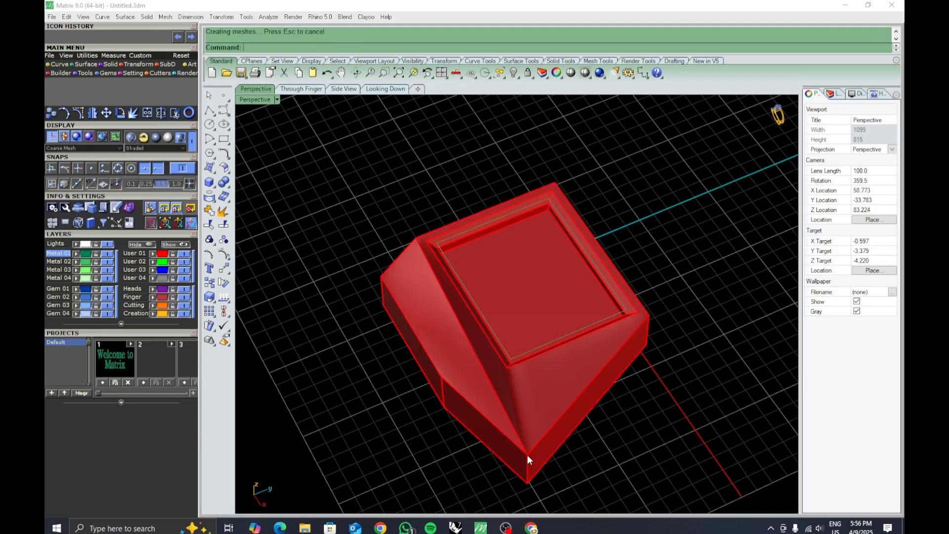
right_drag(527, 455, 476, 432)
key(ctrl+z)
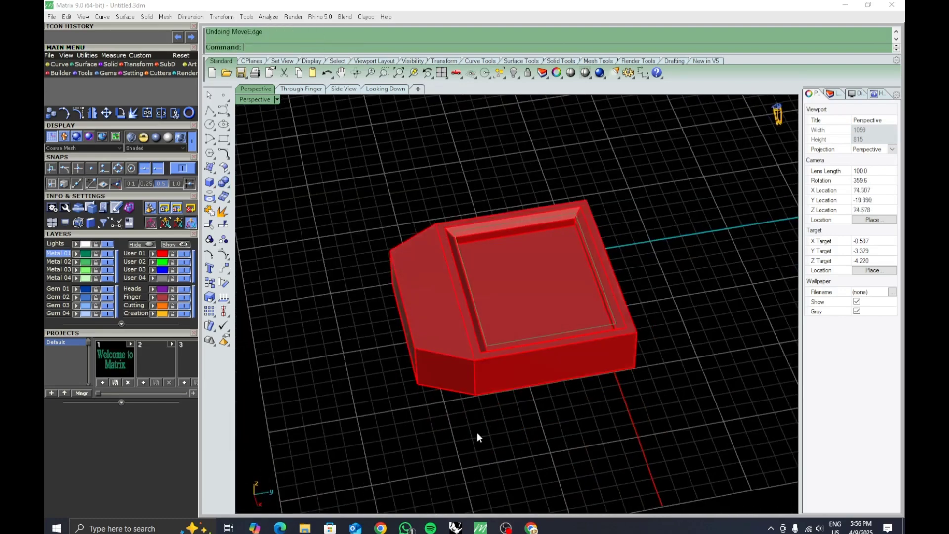
click(226, 185)
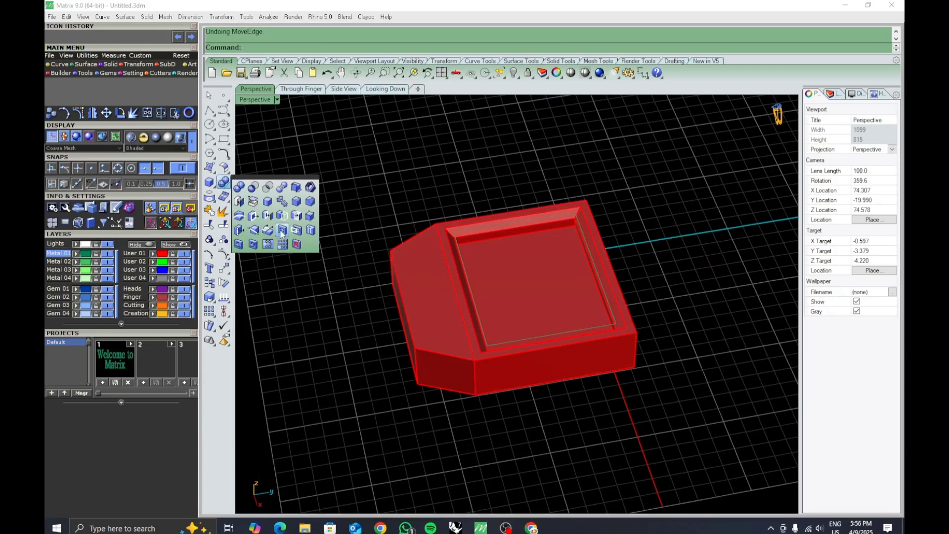
click(209, 196)
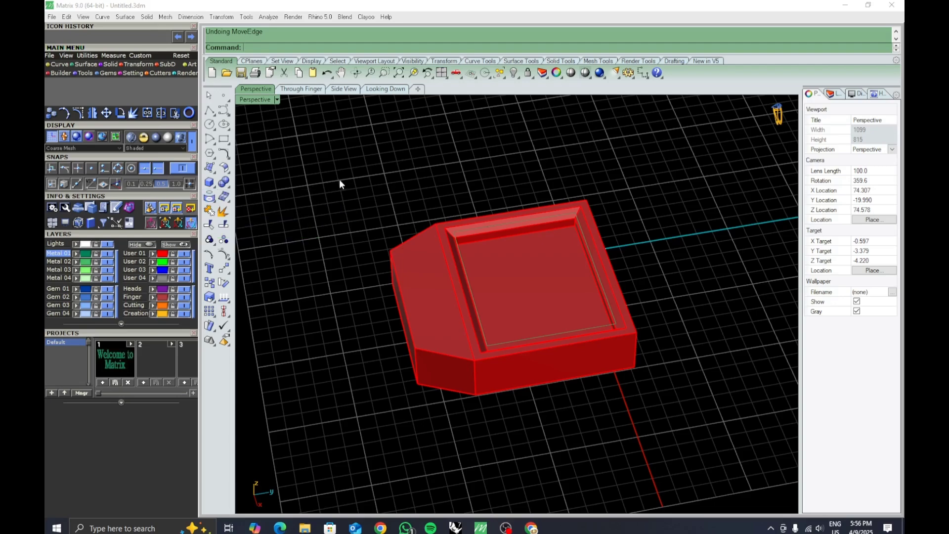
right_drag(325, 364, 296, 322)
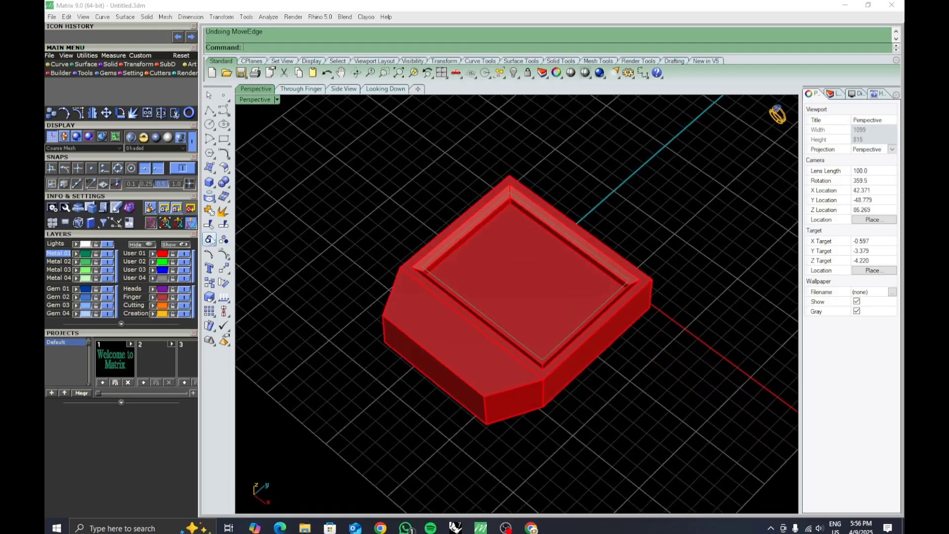
click(210, 196)
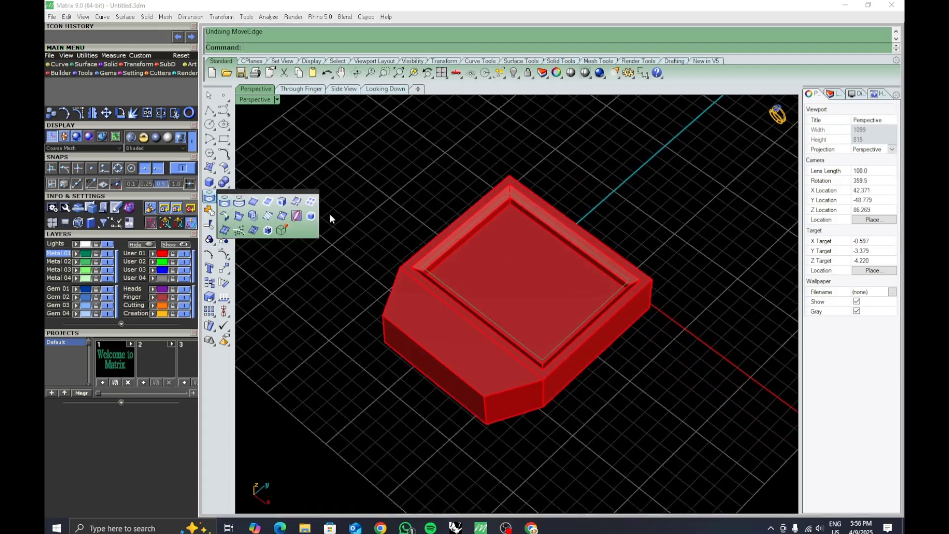
click(223, 197)
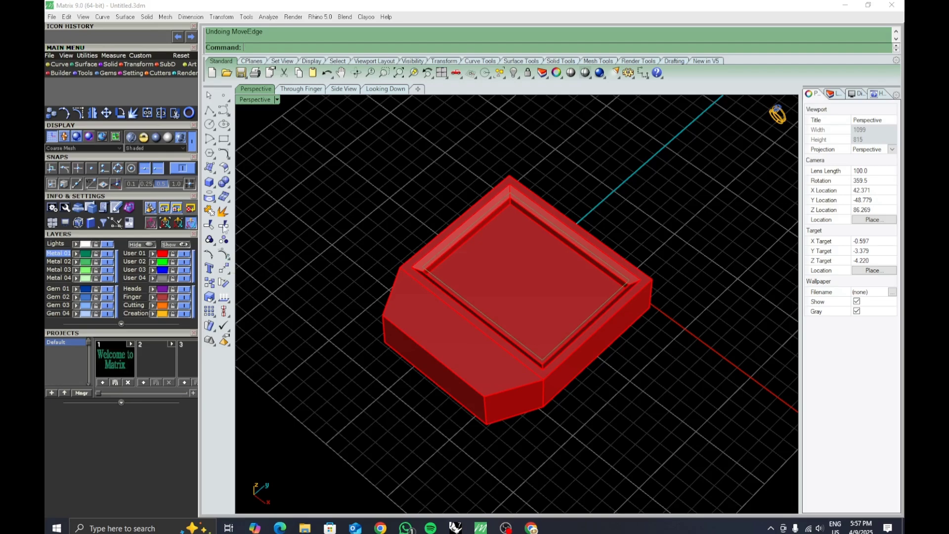
right_drag(483, 310, 486, 409)
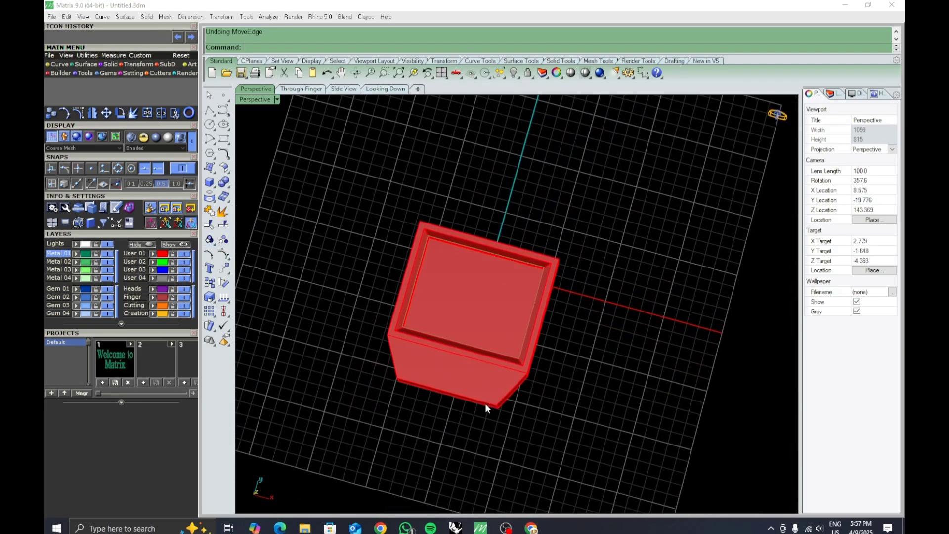